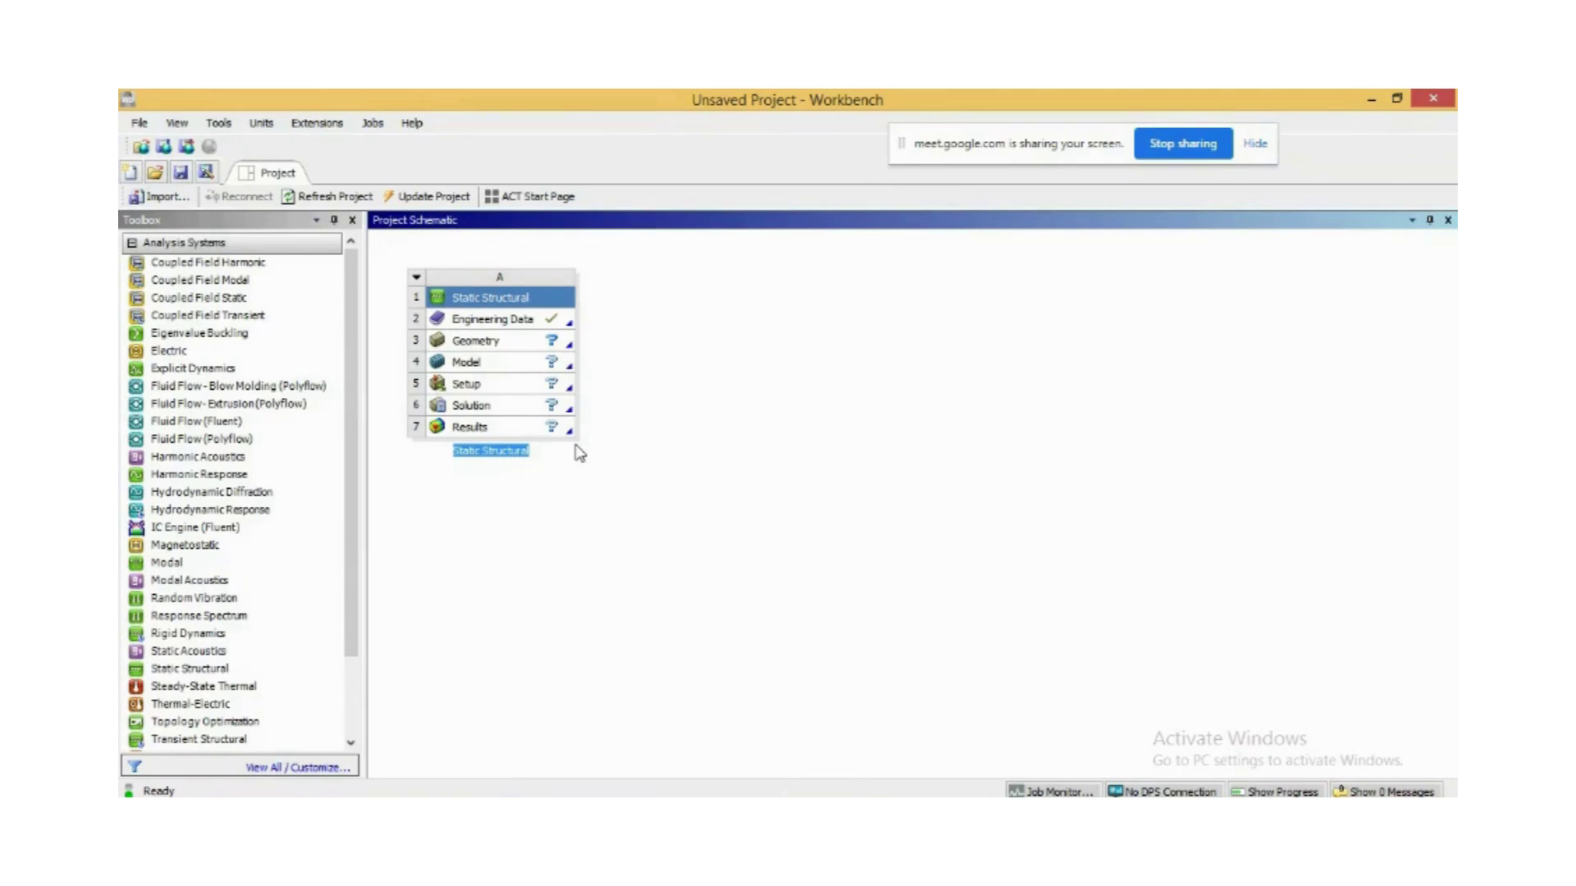
# Accept the default name of the static structural system and import connecting_rod.igs as its geometry
pyautogui.press('Return')
pyautogui.rightClick(508, 348)
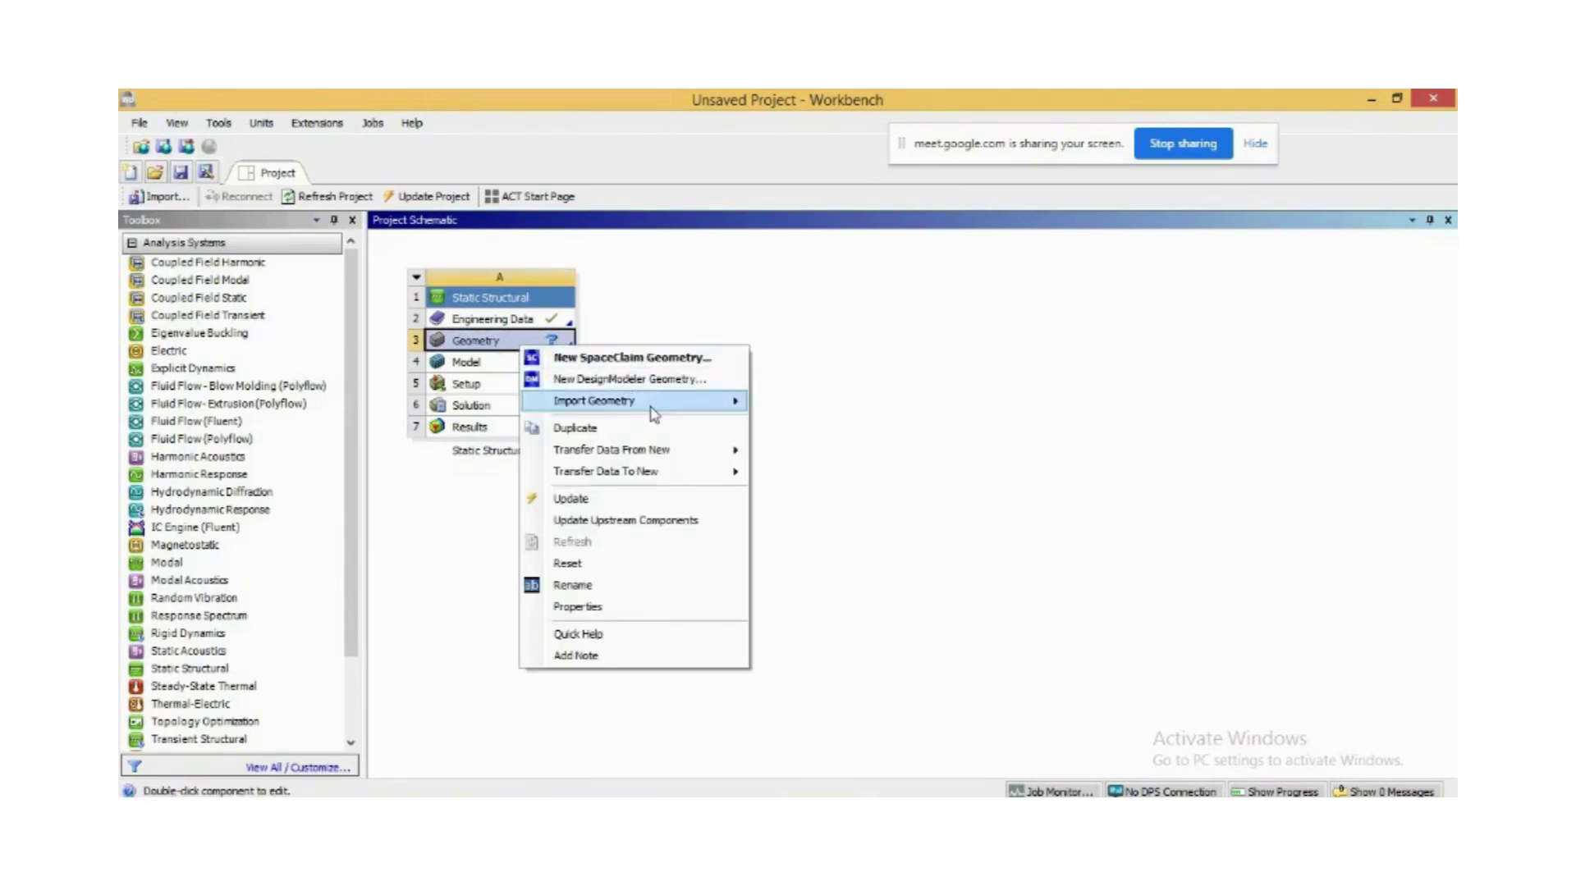
pyautogui.moveTo(653, 411)
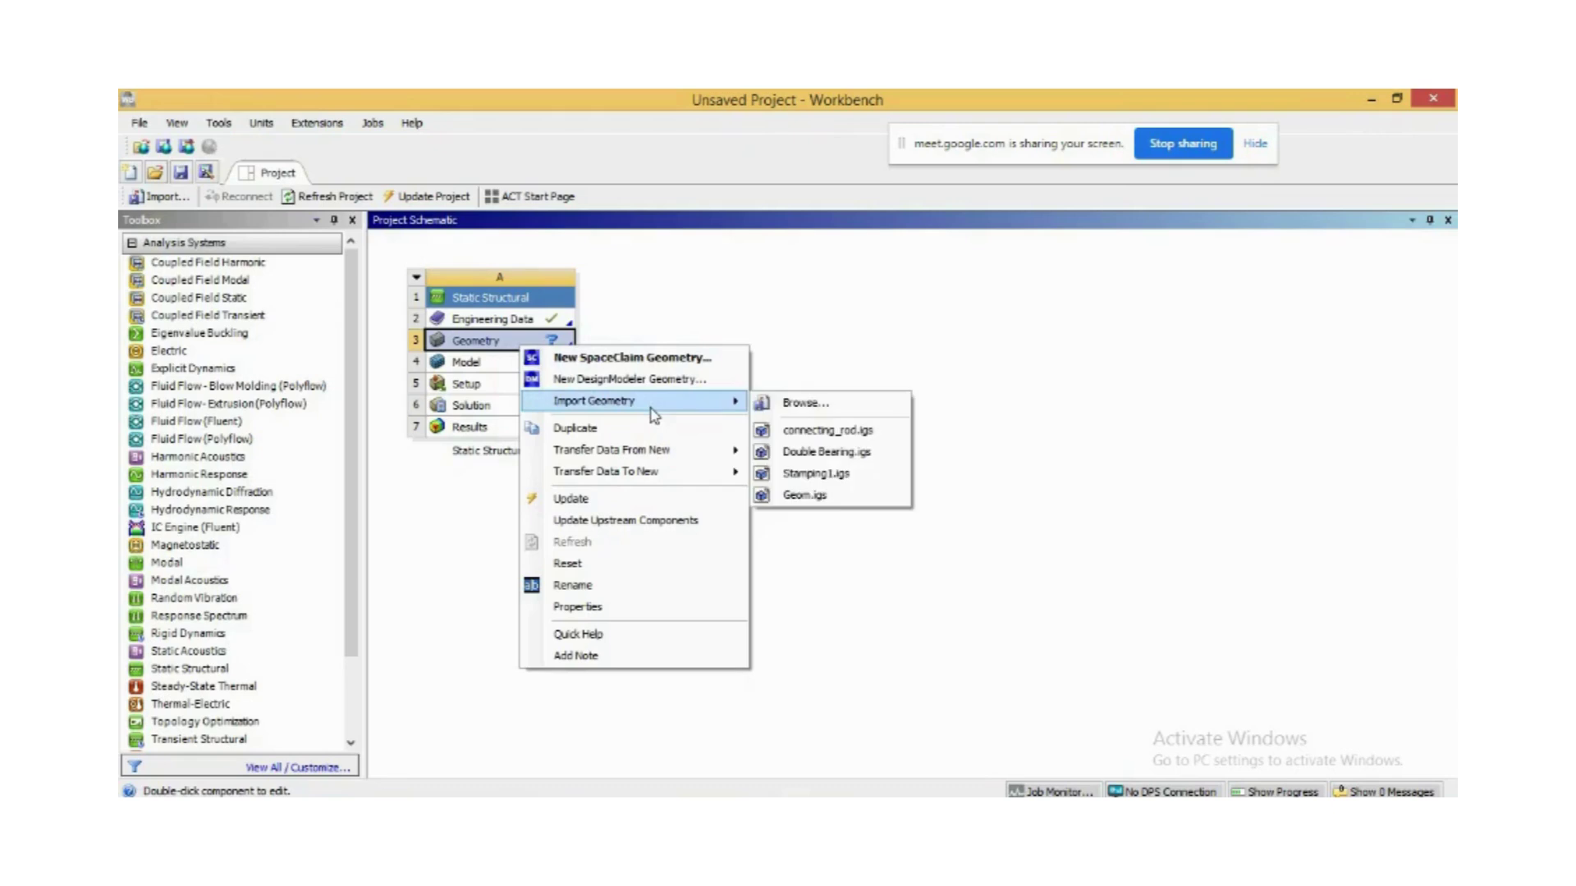
pyautogui.click(816, 404)
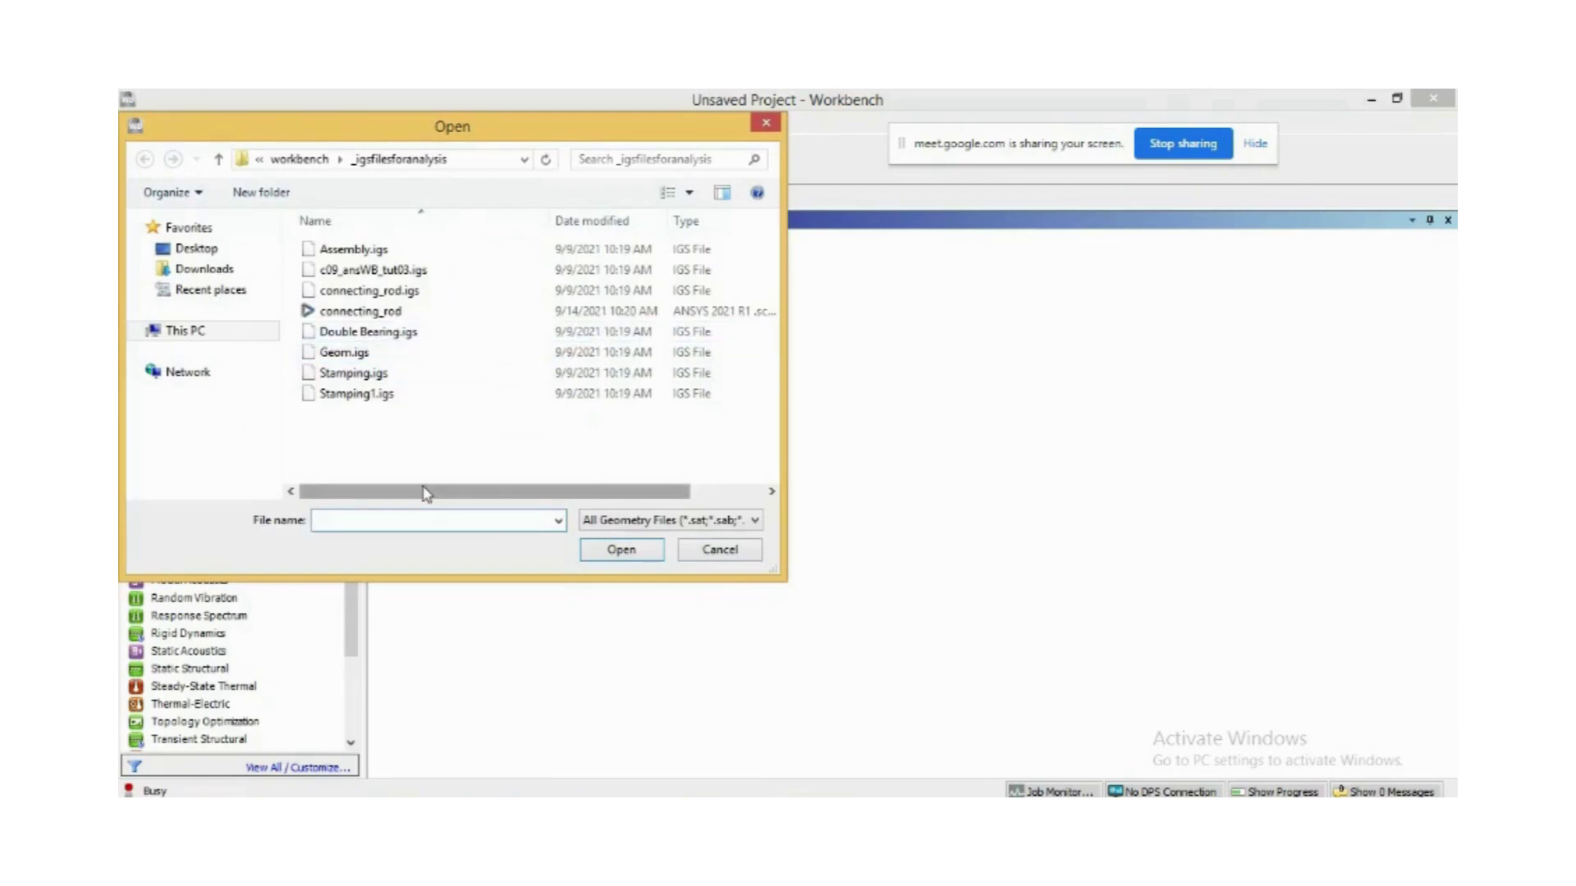
pyautogui.click(399, 294)
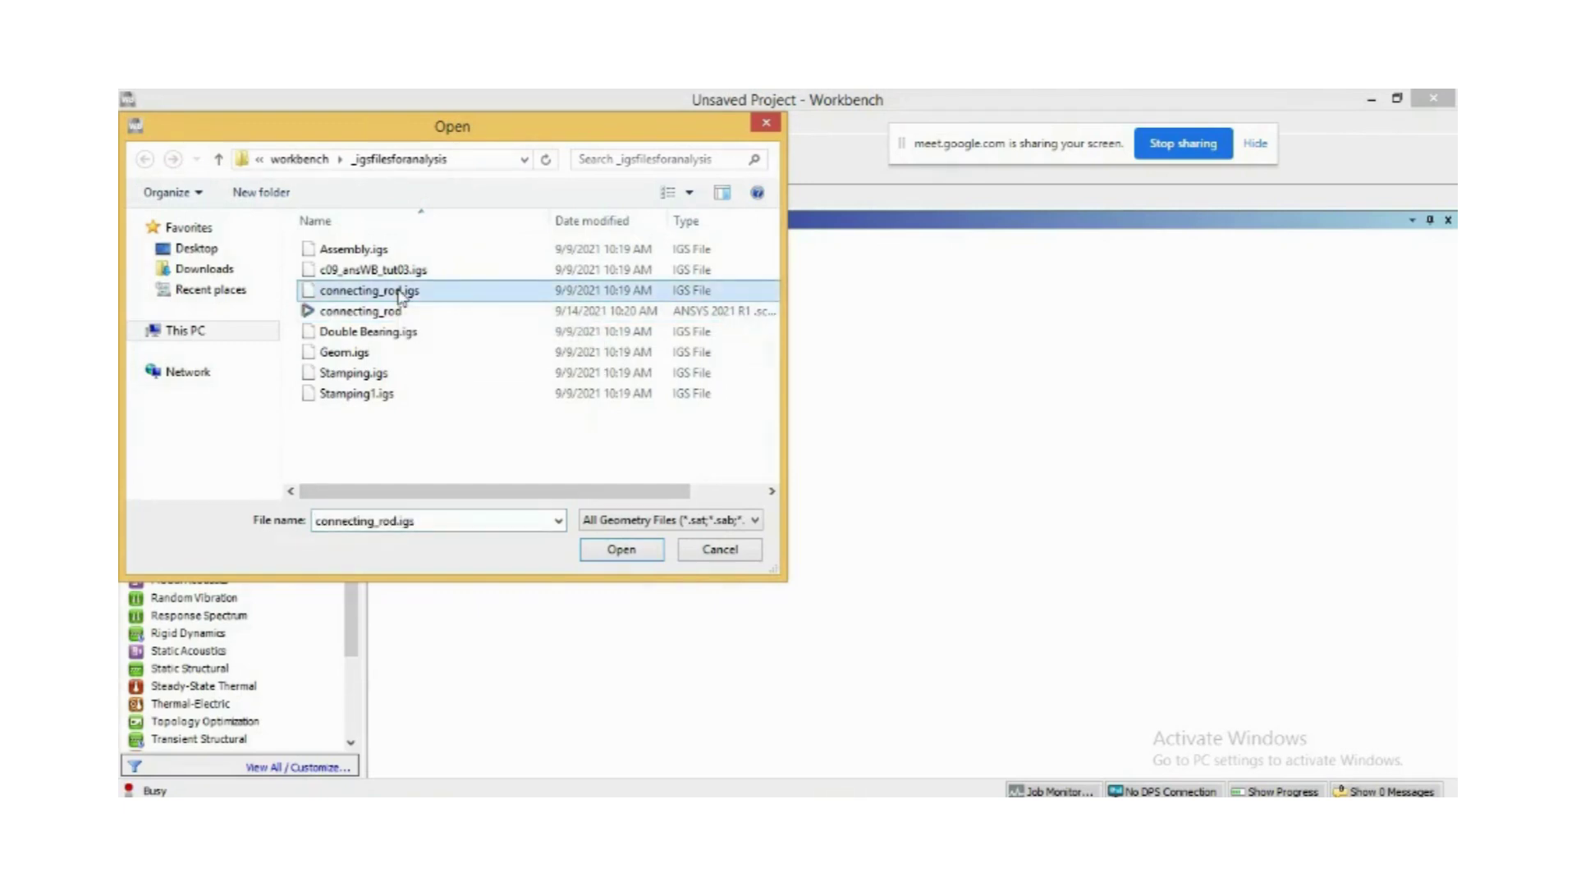
pyautogui.click(621, 550)
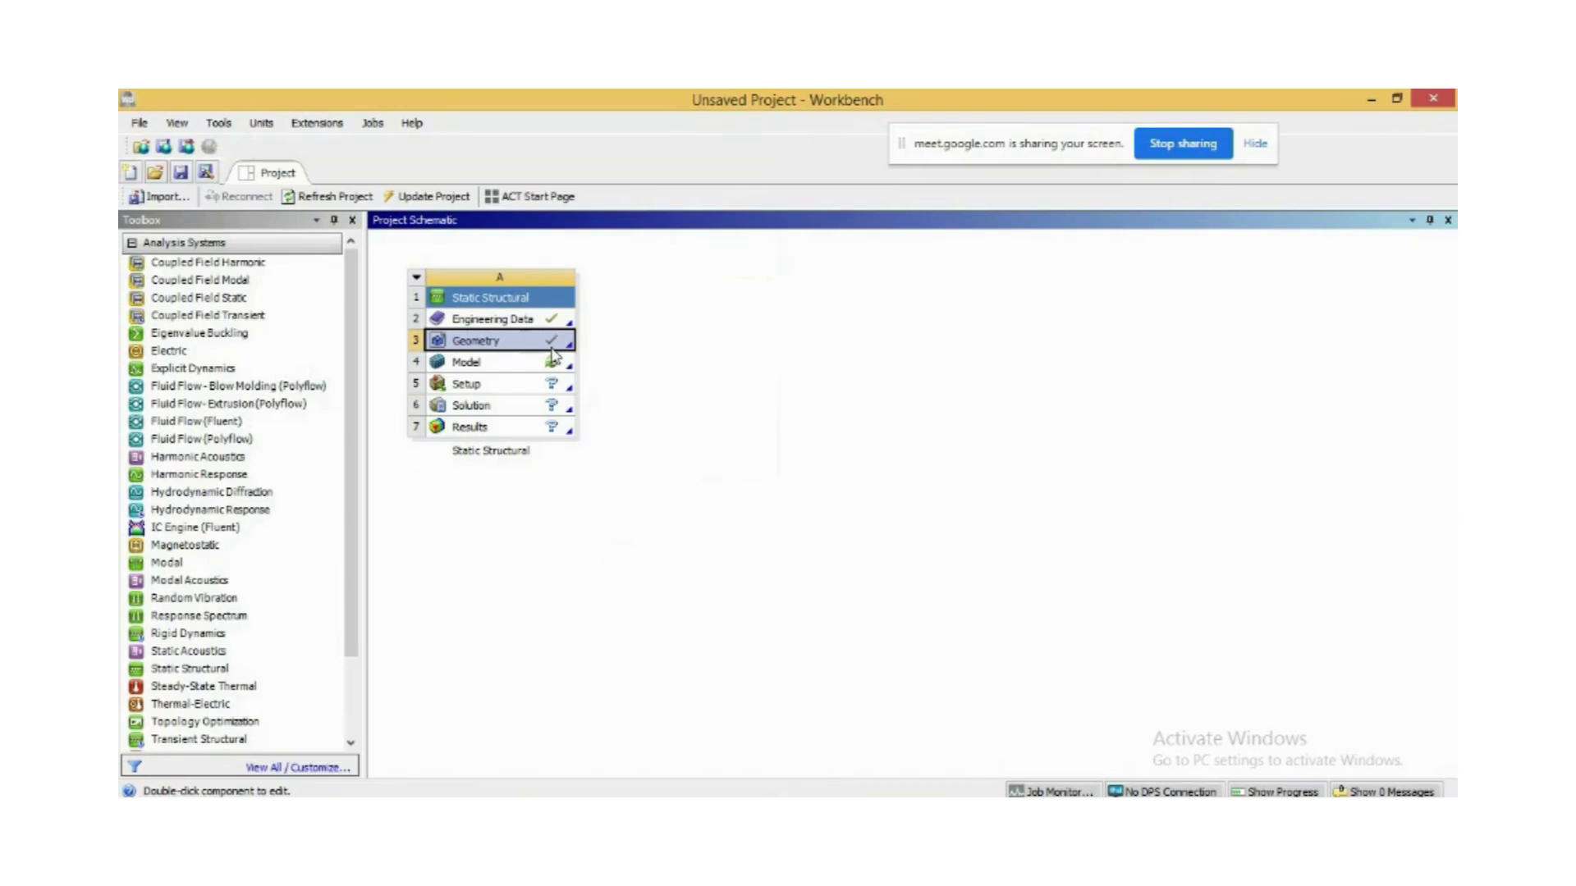
pyautogui.rightClick(515, 337)
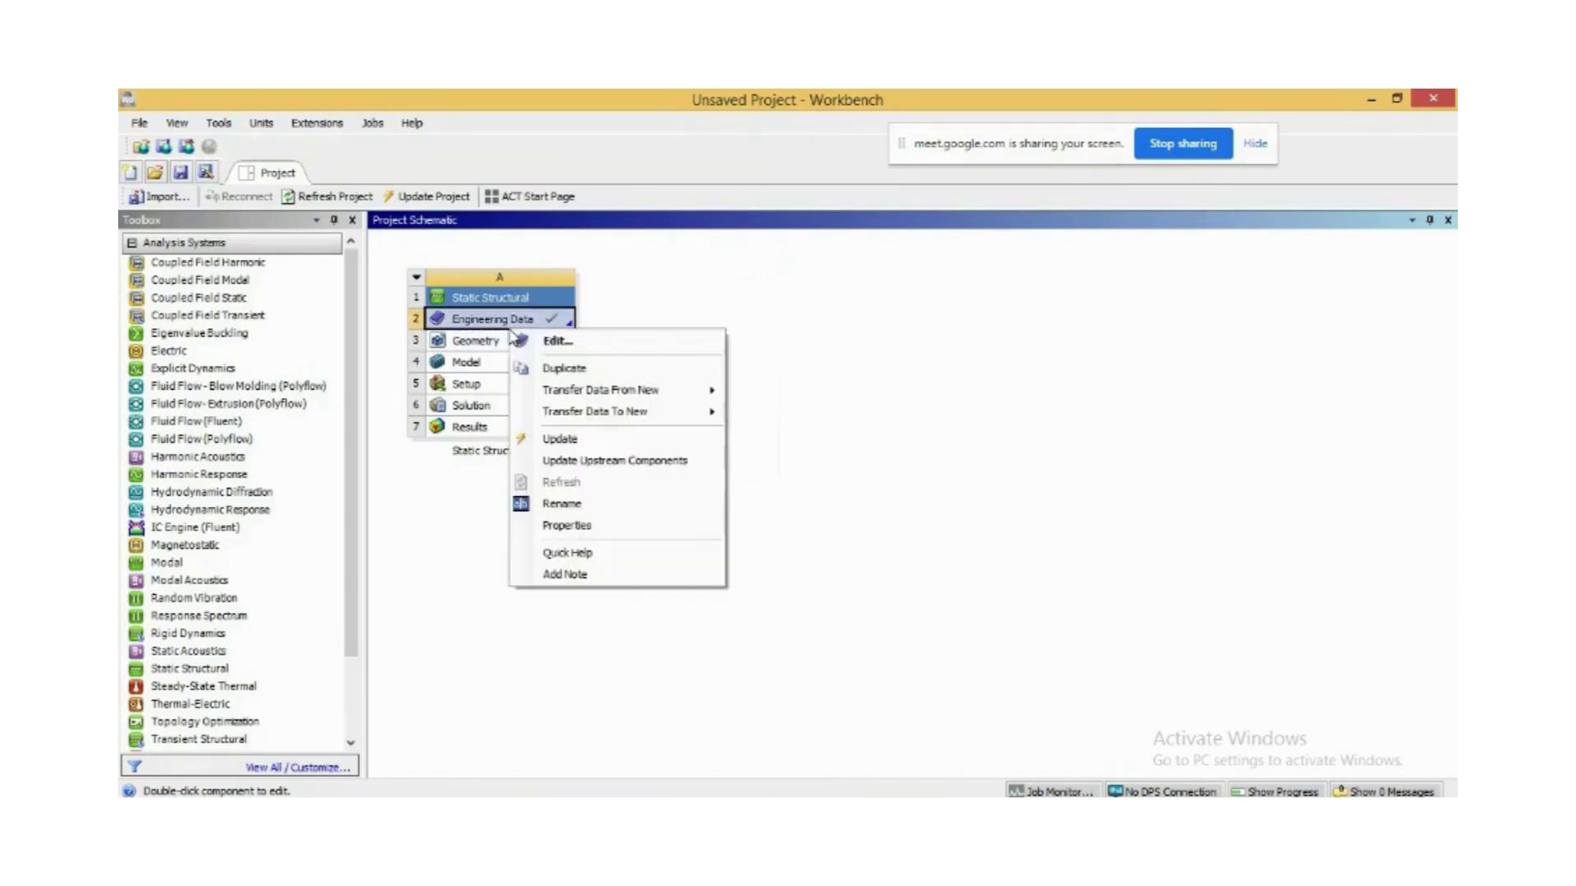
pyautogui.click(469, 344)
pyautogui.rightClick(470, 346)
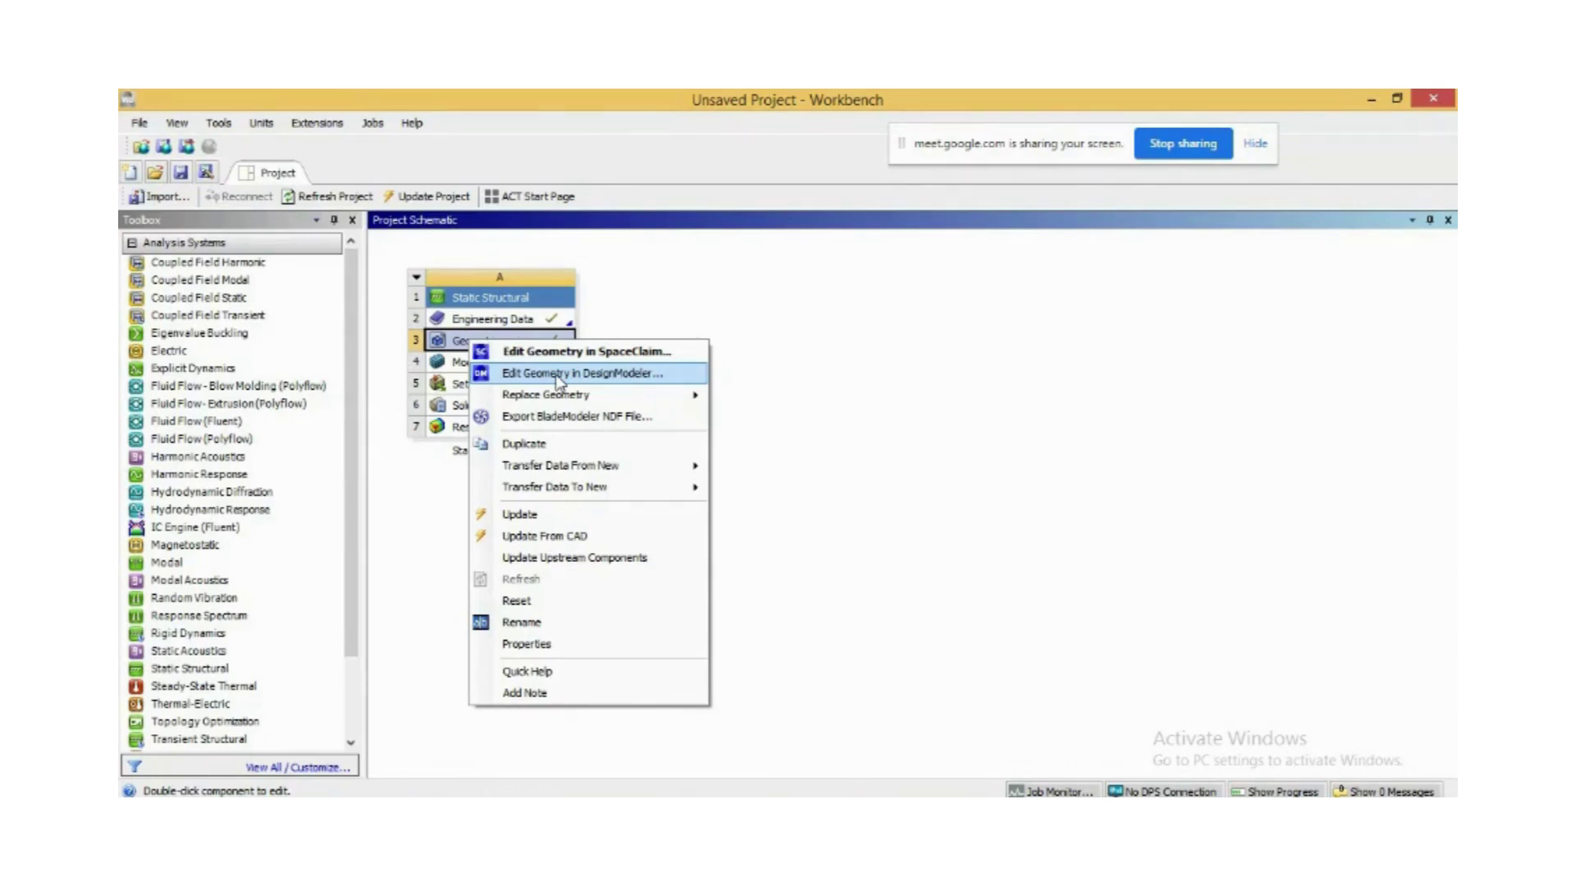
pyautogui.click(749, 369)
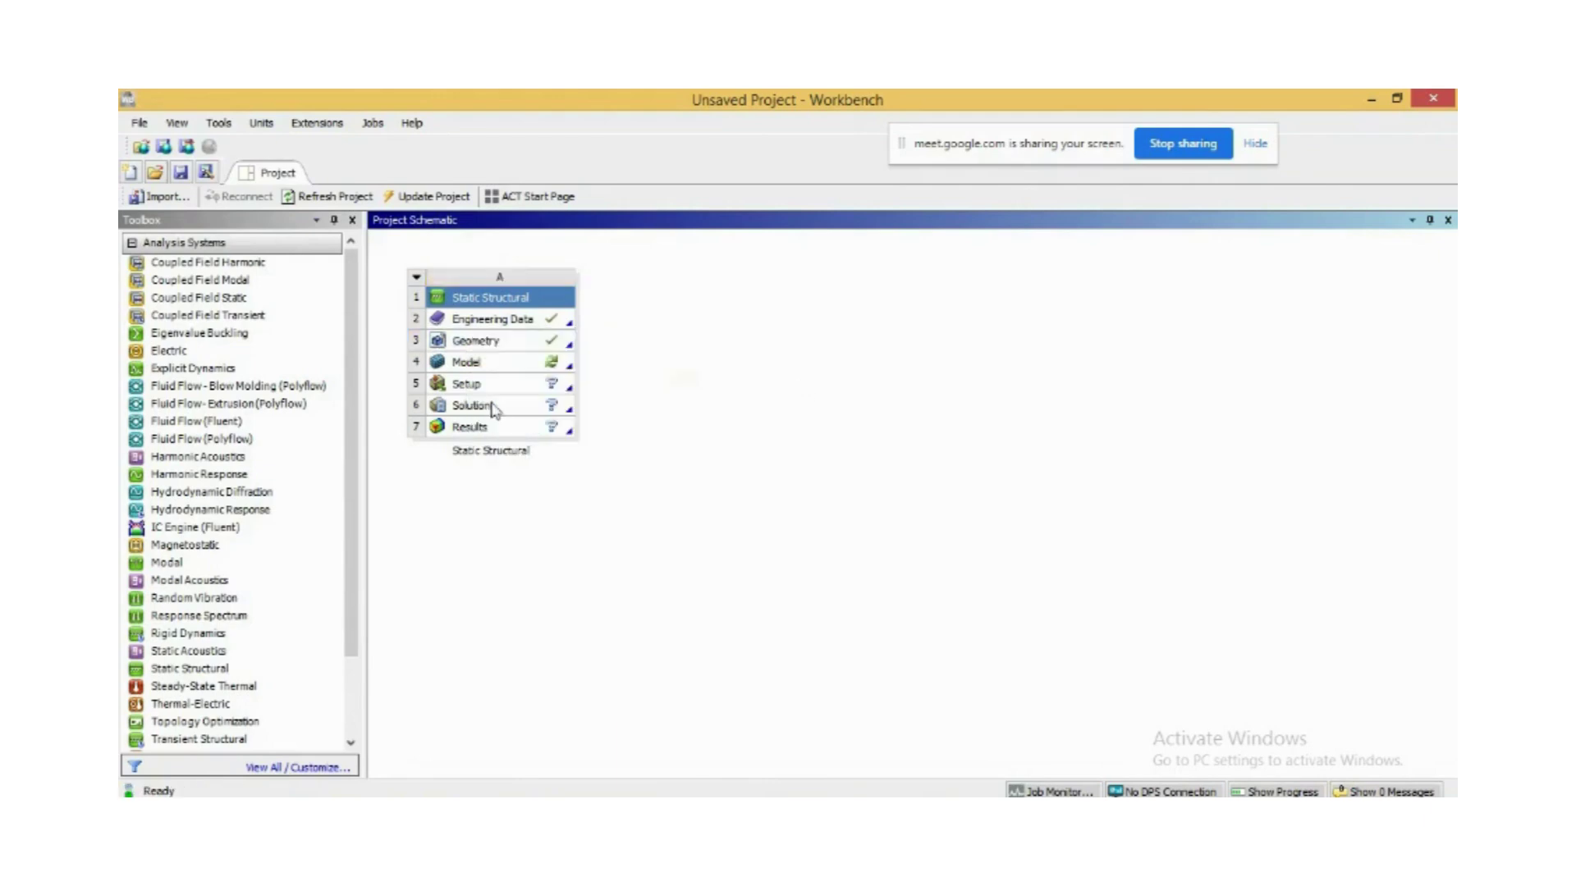
# Open the static structural system's model for editing in Mechanical
pyautogui.click(470, 368)
pyautogui.rightClick(509, 365)
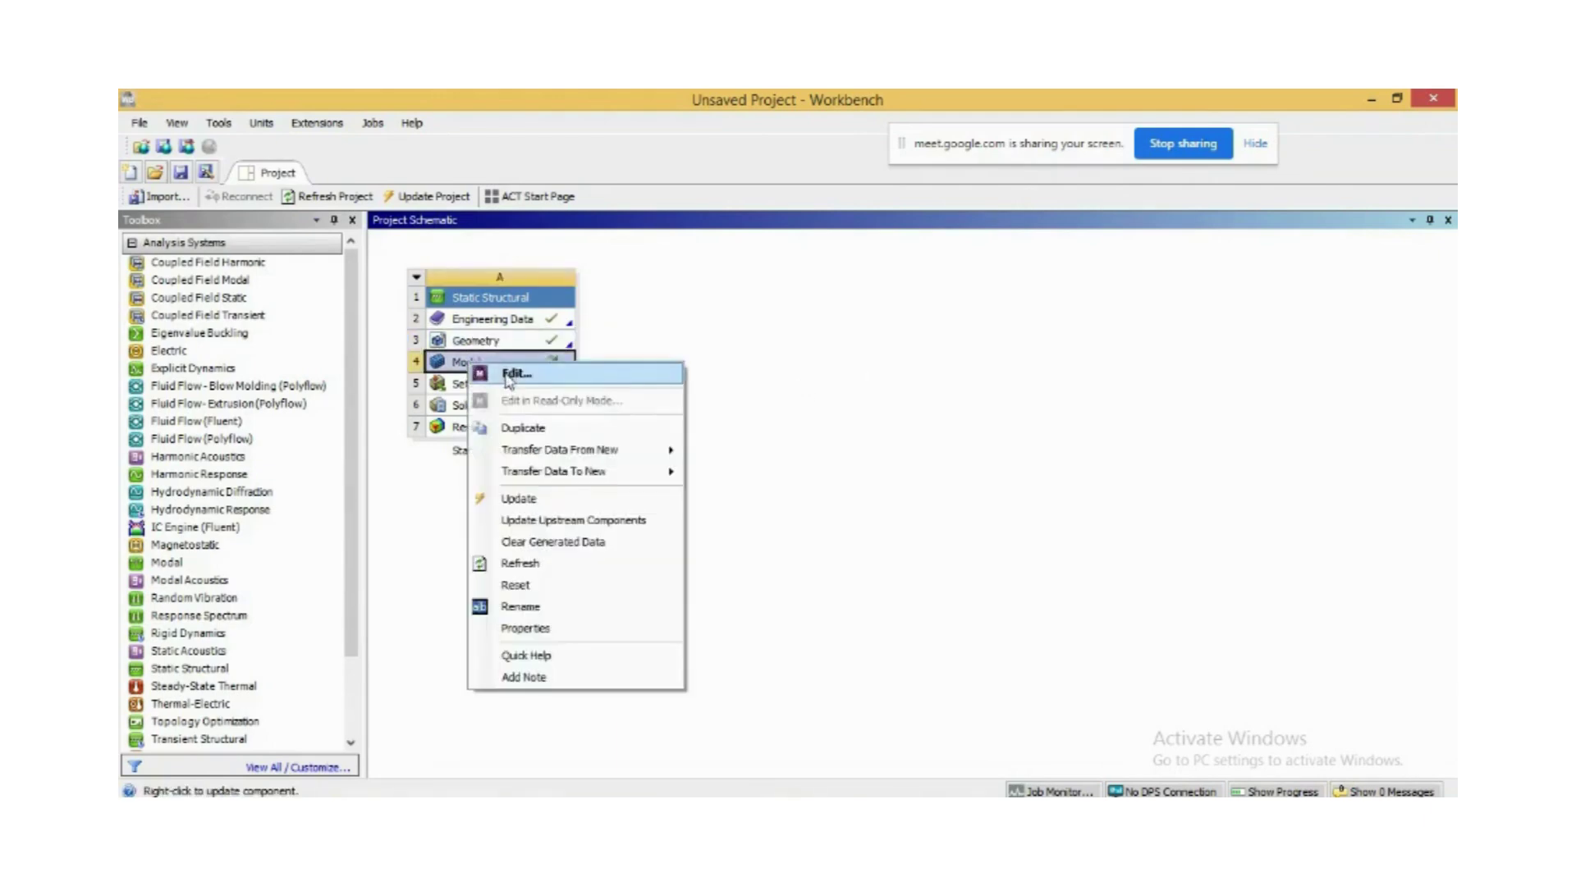
pyautogui.click(529, 372)
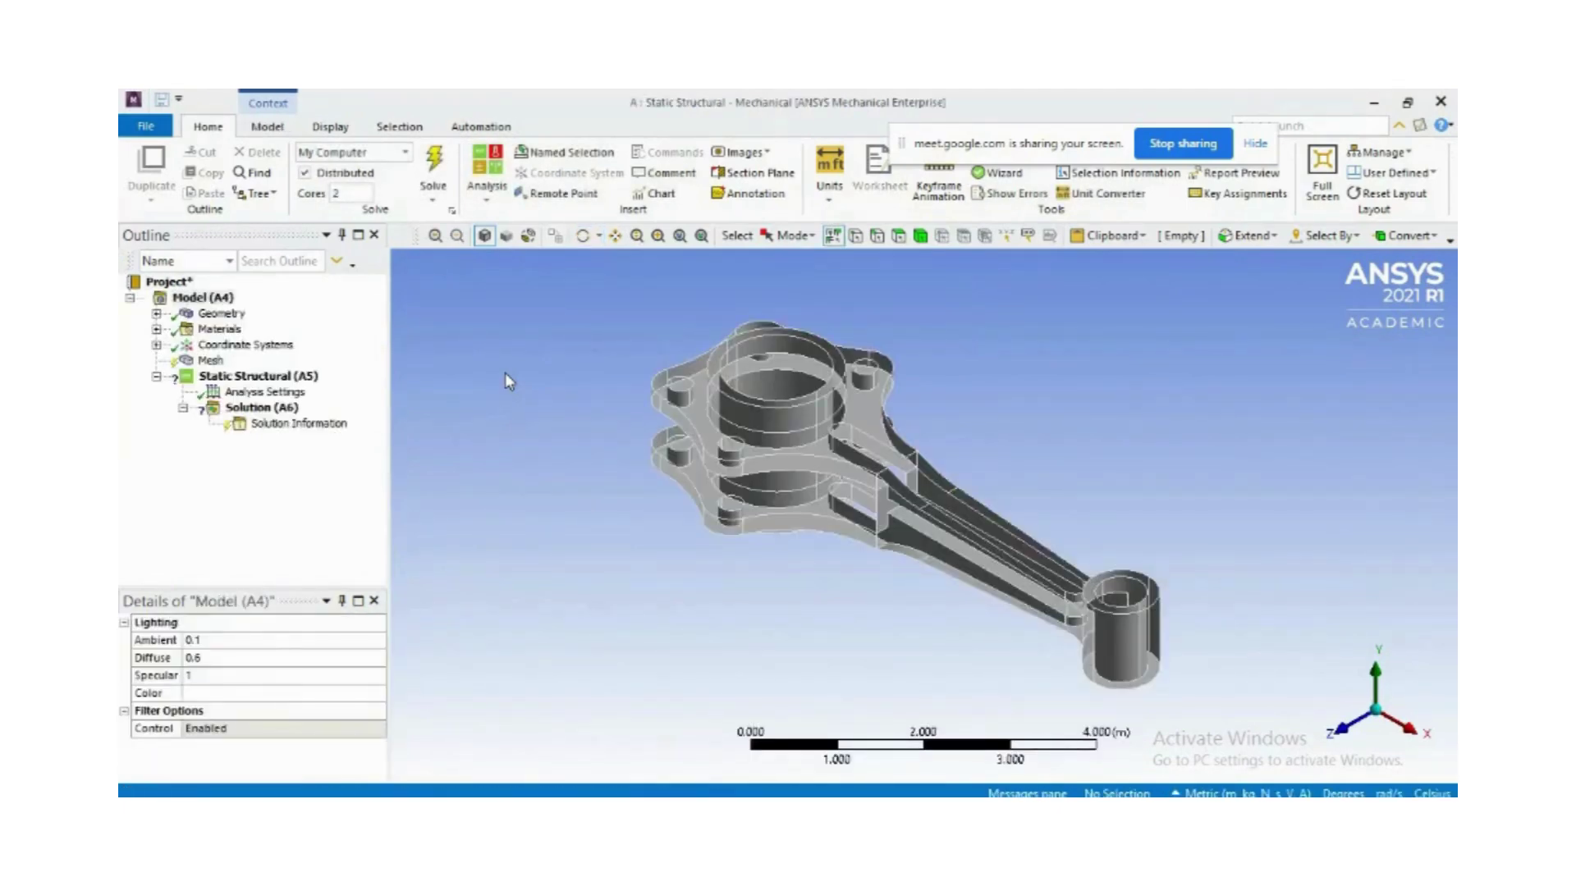
# Inspect the connecting rod from several angles, with and without edges displayed, and check the available unit systems
pyautogui.moveTo(1013, 351); pyautogui.dragTo(1070, 277, button='middle')
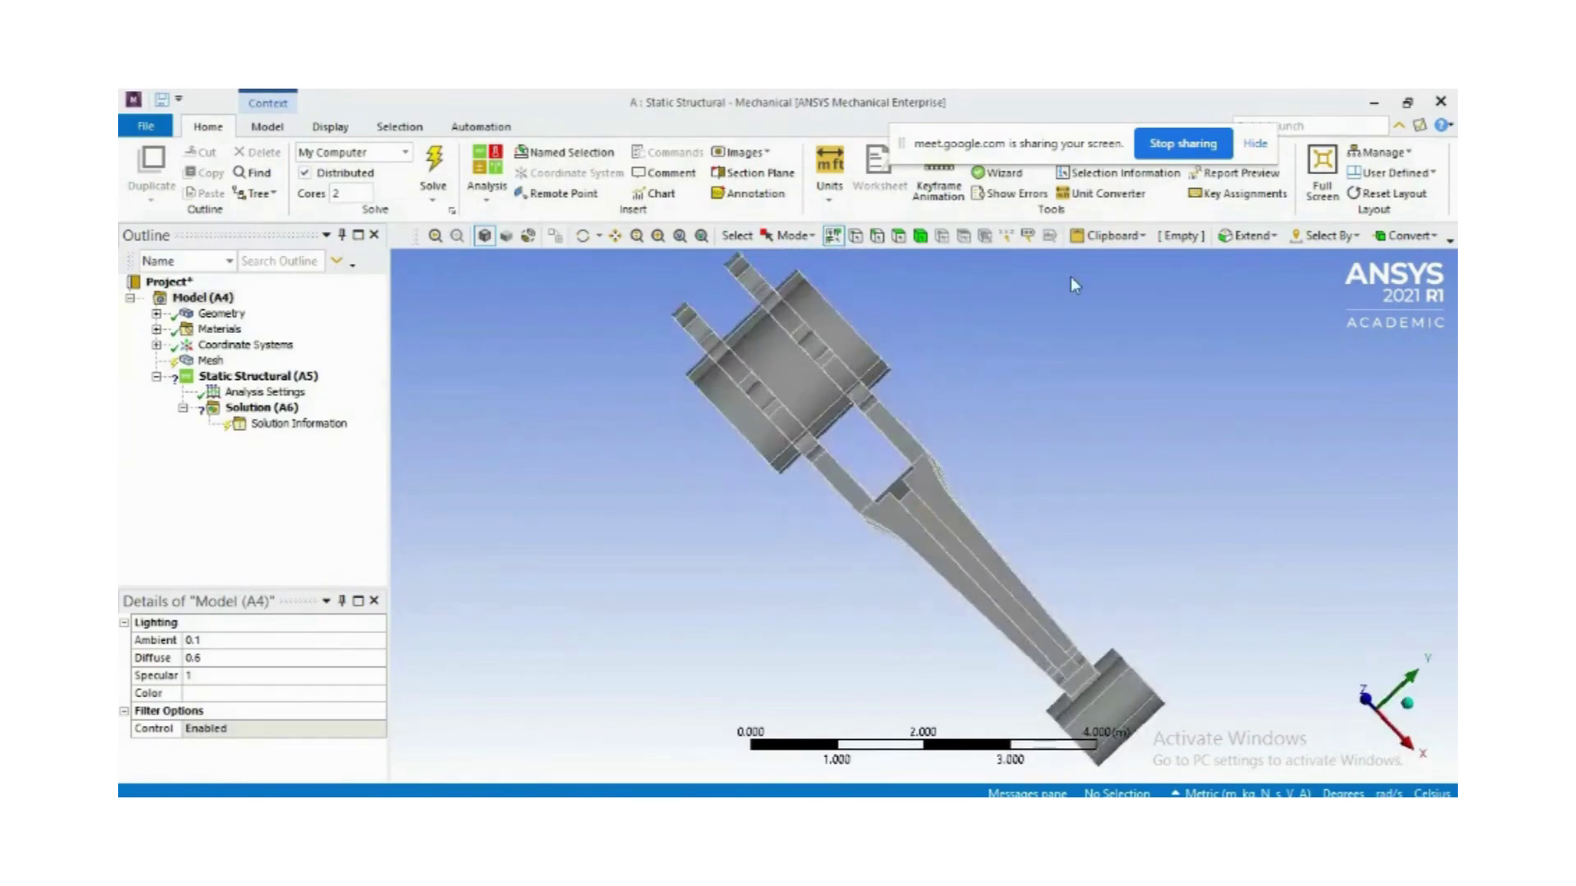
pyautogui.scroll(1, 944, 279)
pyautogui.click(792, 236)
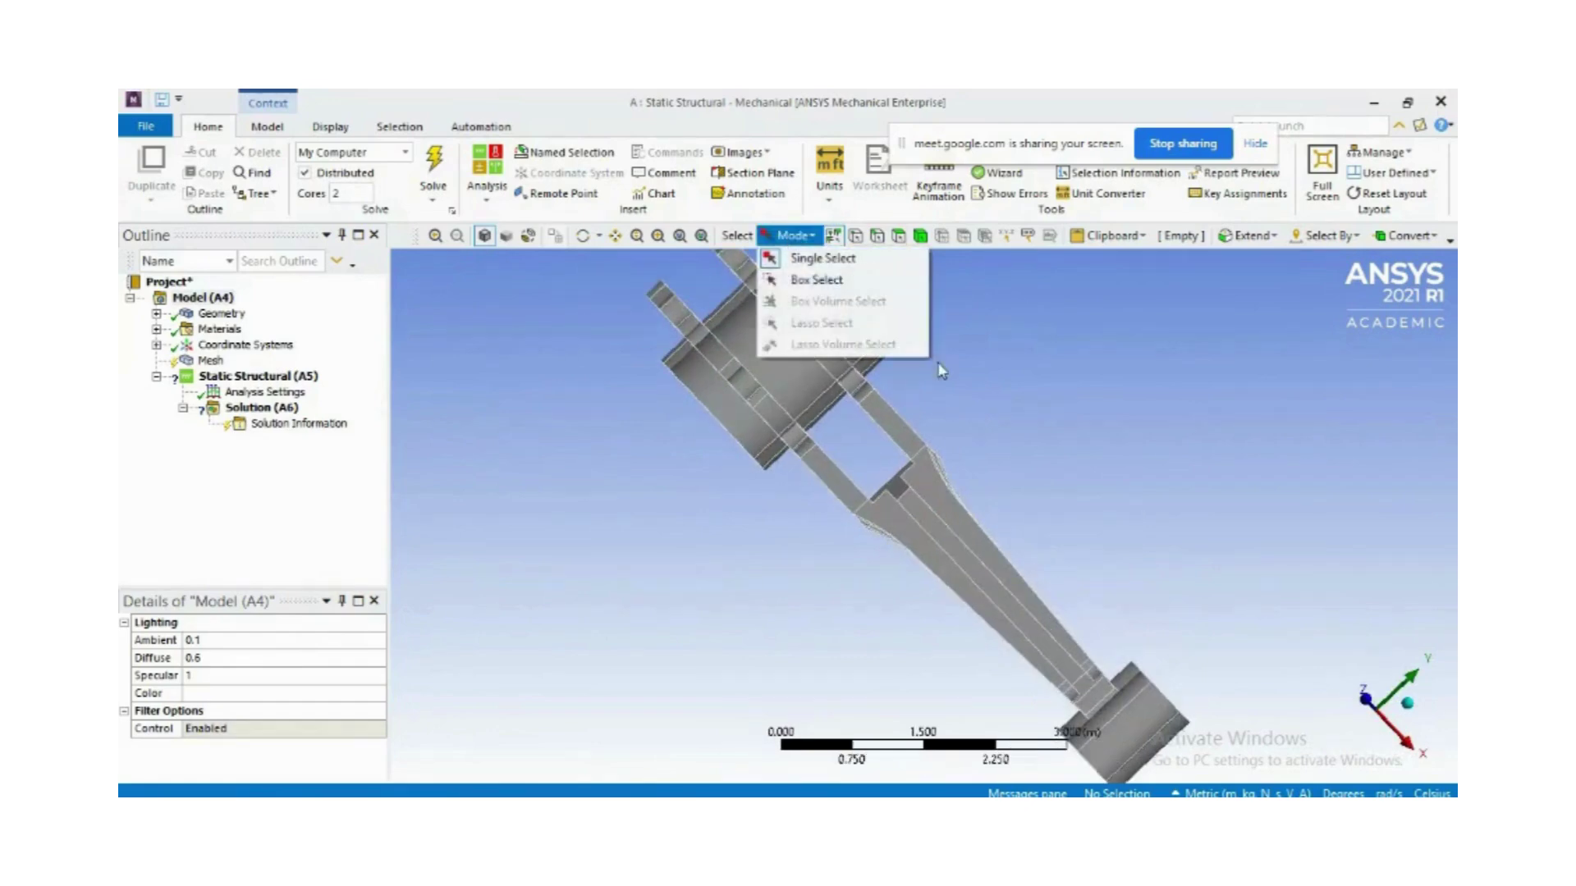
pyautogui.click(844, 275)
pyautogui.moveTo(1056, 426); pyautogui.dragTo(925, 267, button='middle')
pyautogui.scroll(-1, 784, 410)
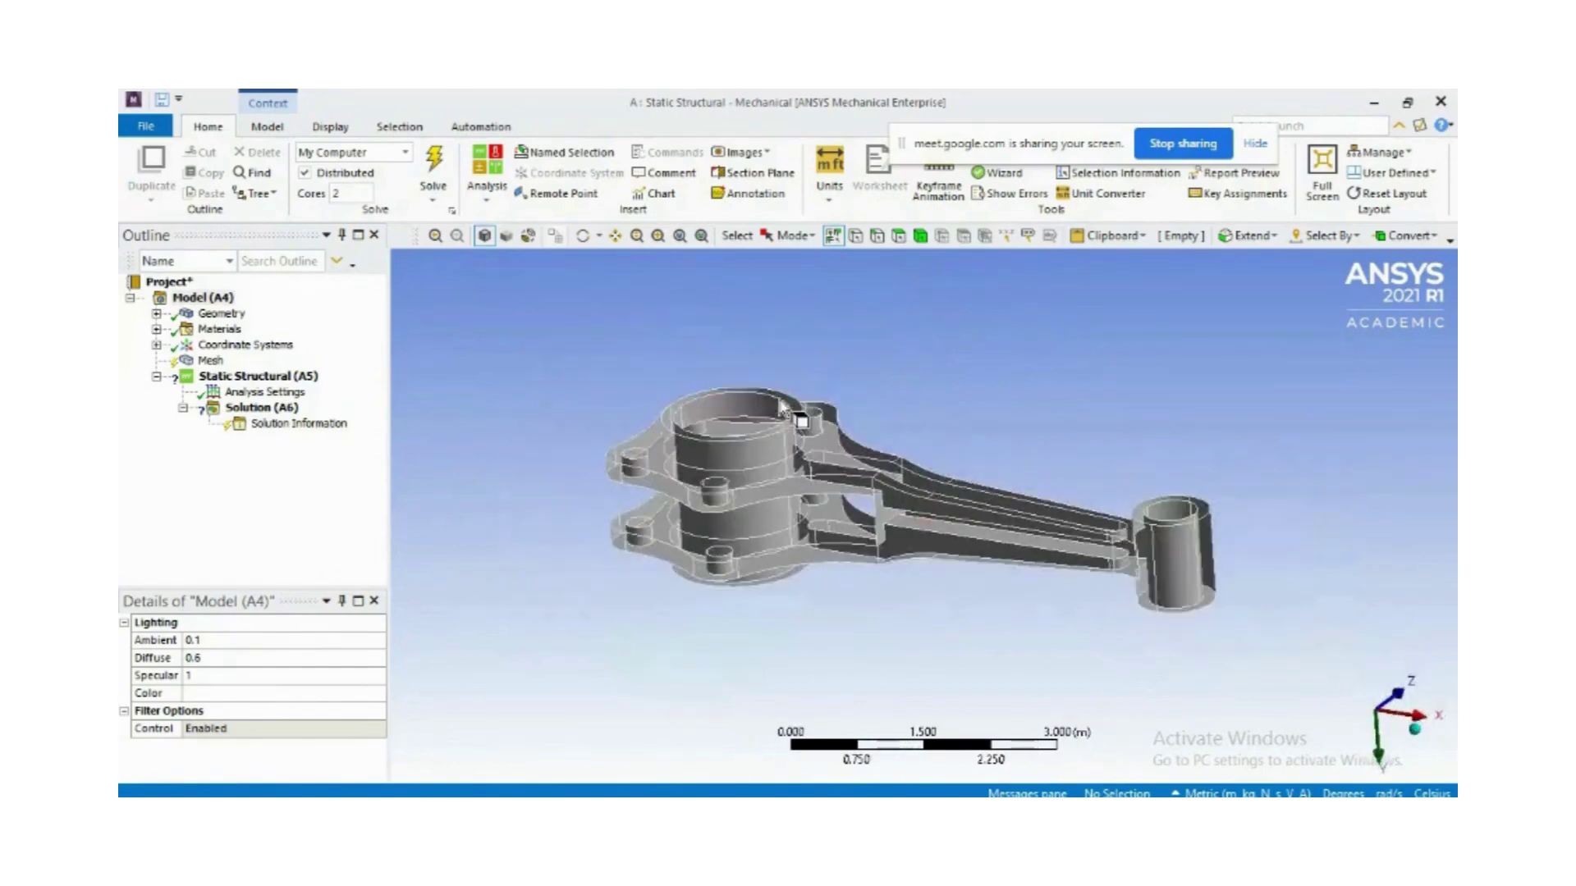
pyautogui.scroll(2, 783, 411)
pyautogui.scroll(-1, 883, 412)
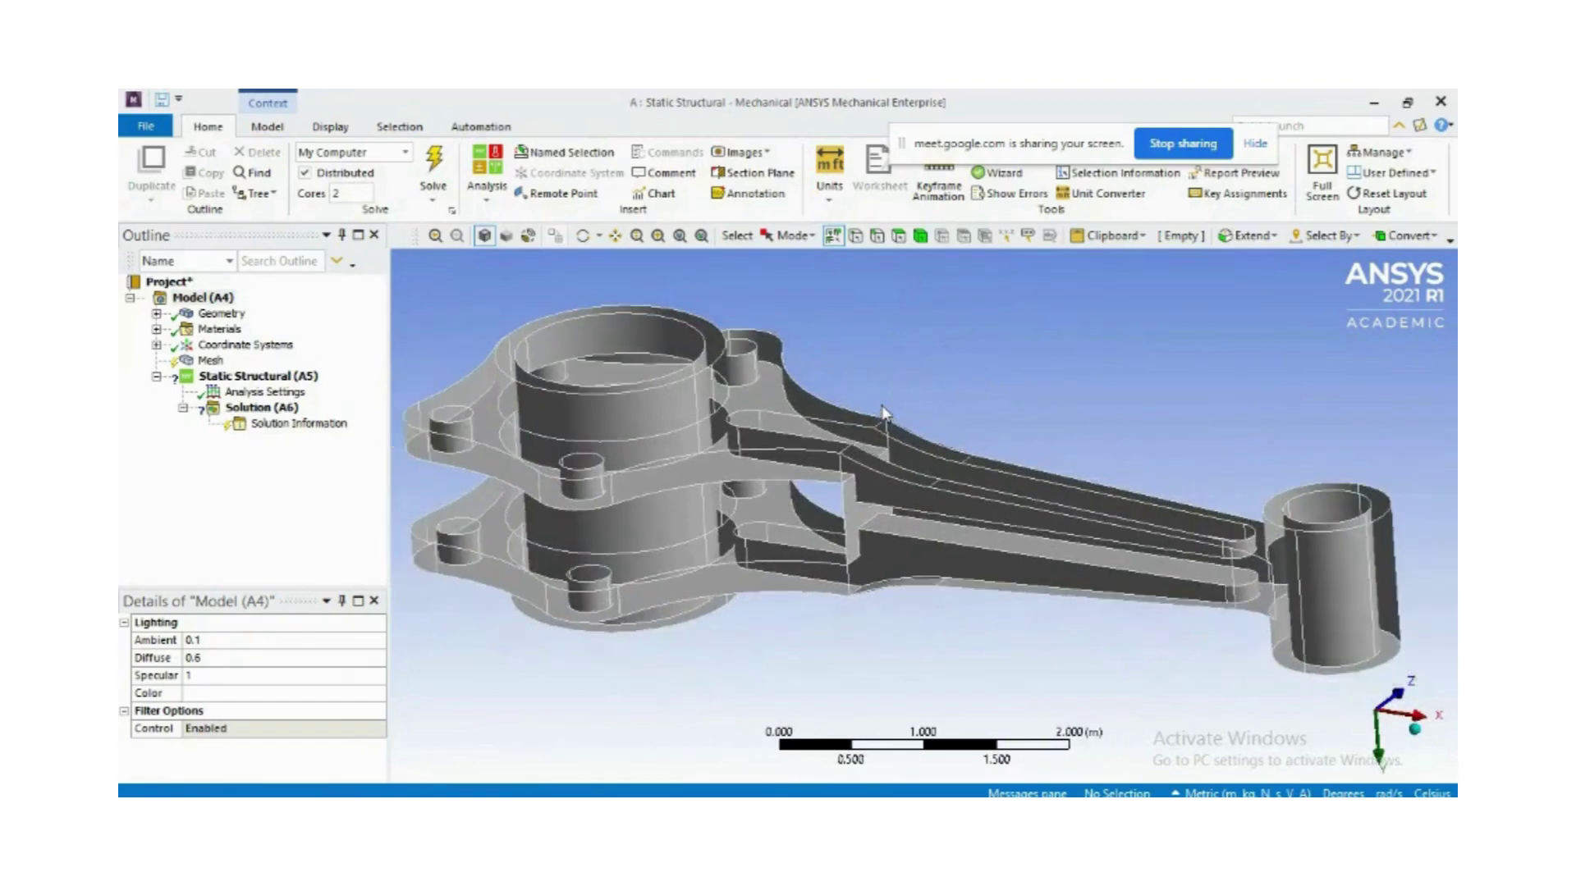
pyautogui.click(506, 236)
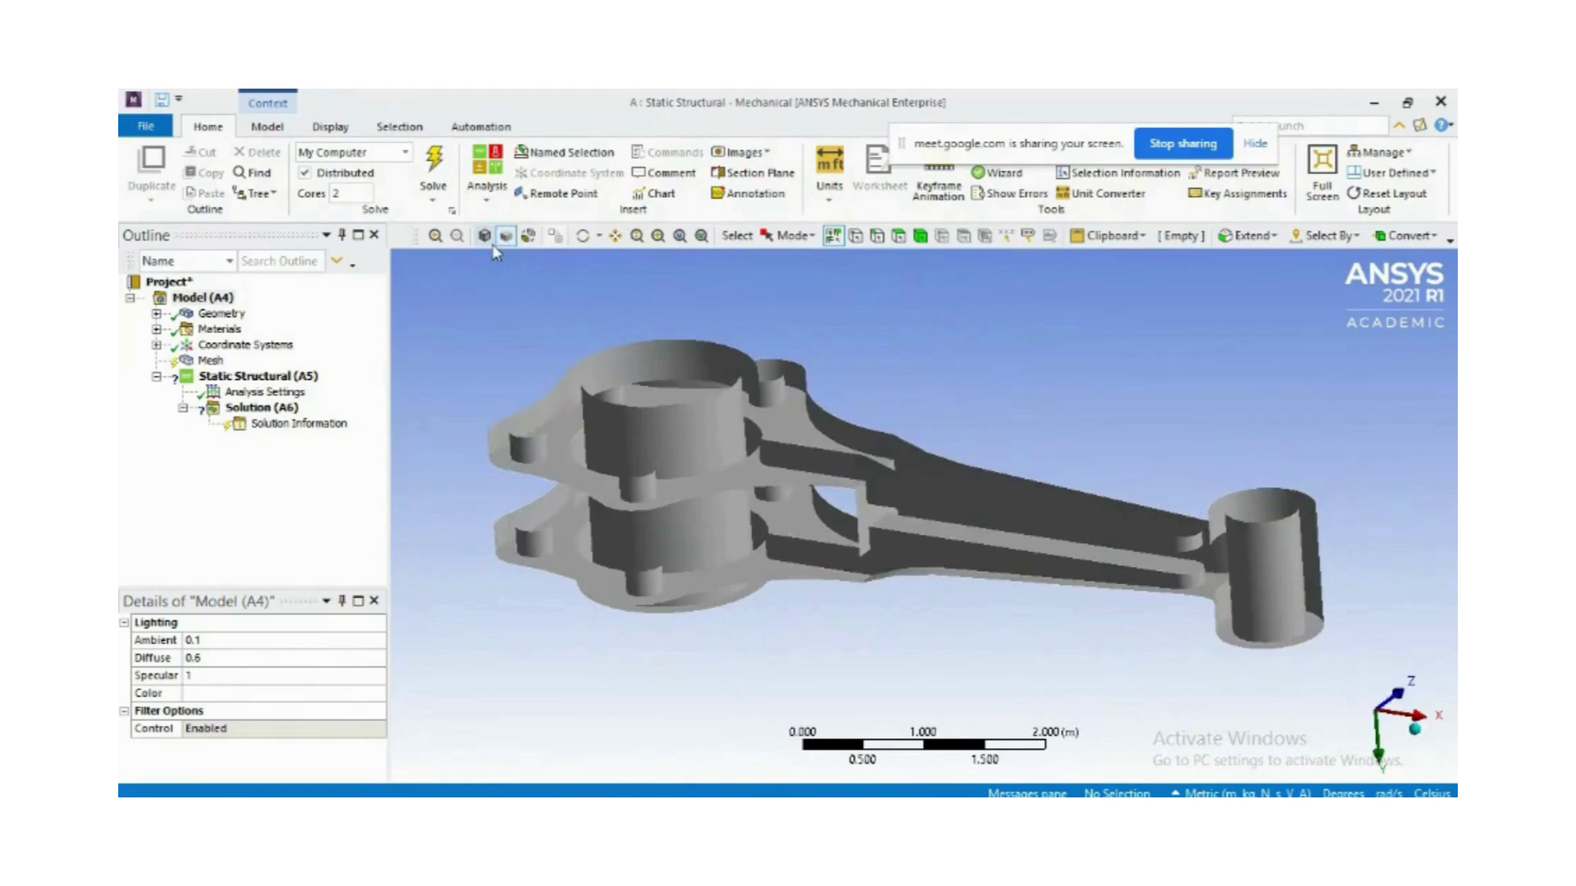
pyautogui.click(484, 236)
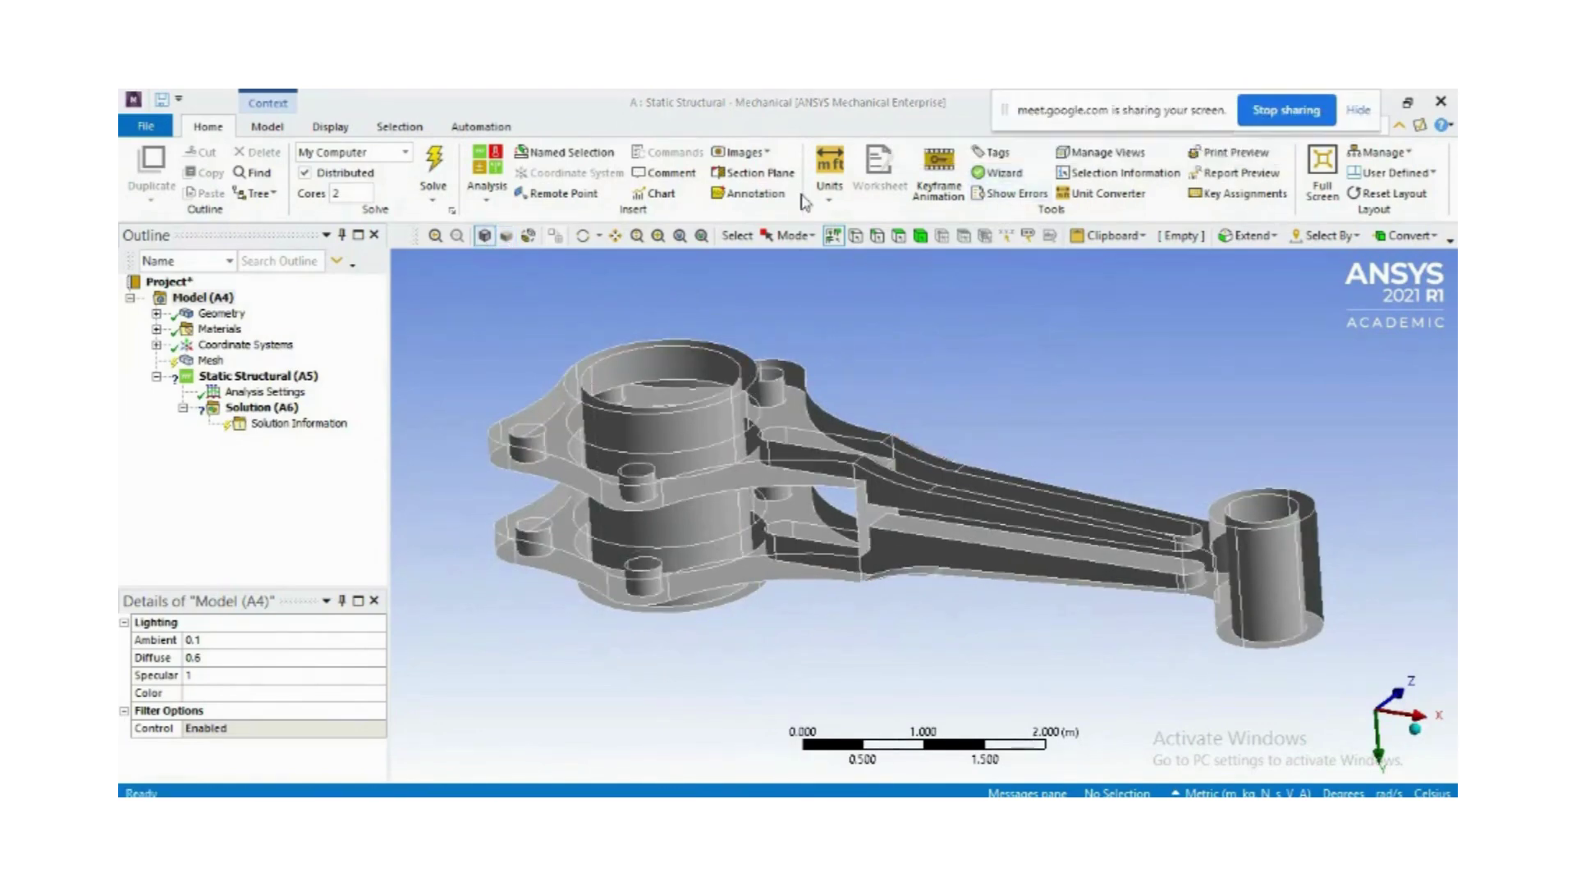
pyautogui.click(829, 195)
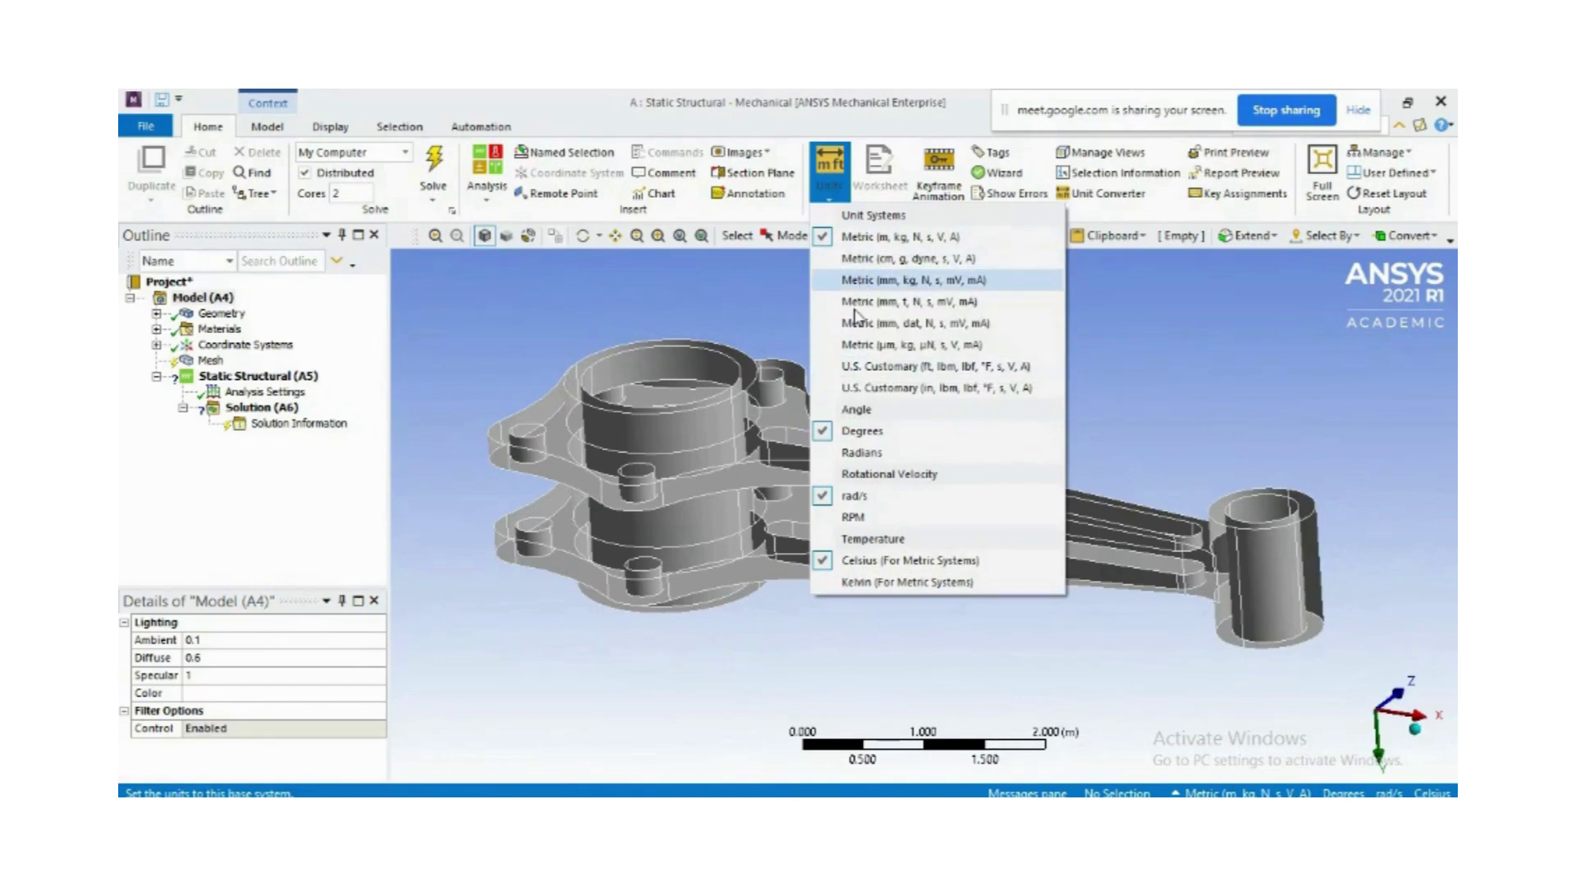
pyautogui.click(714, 681)
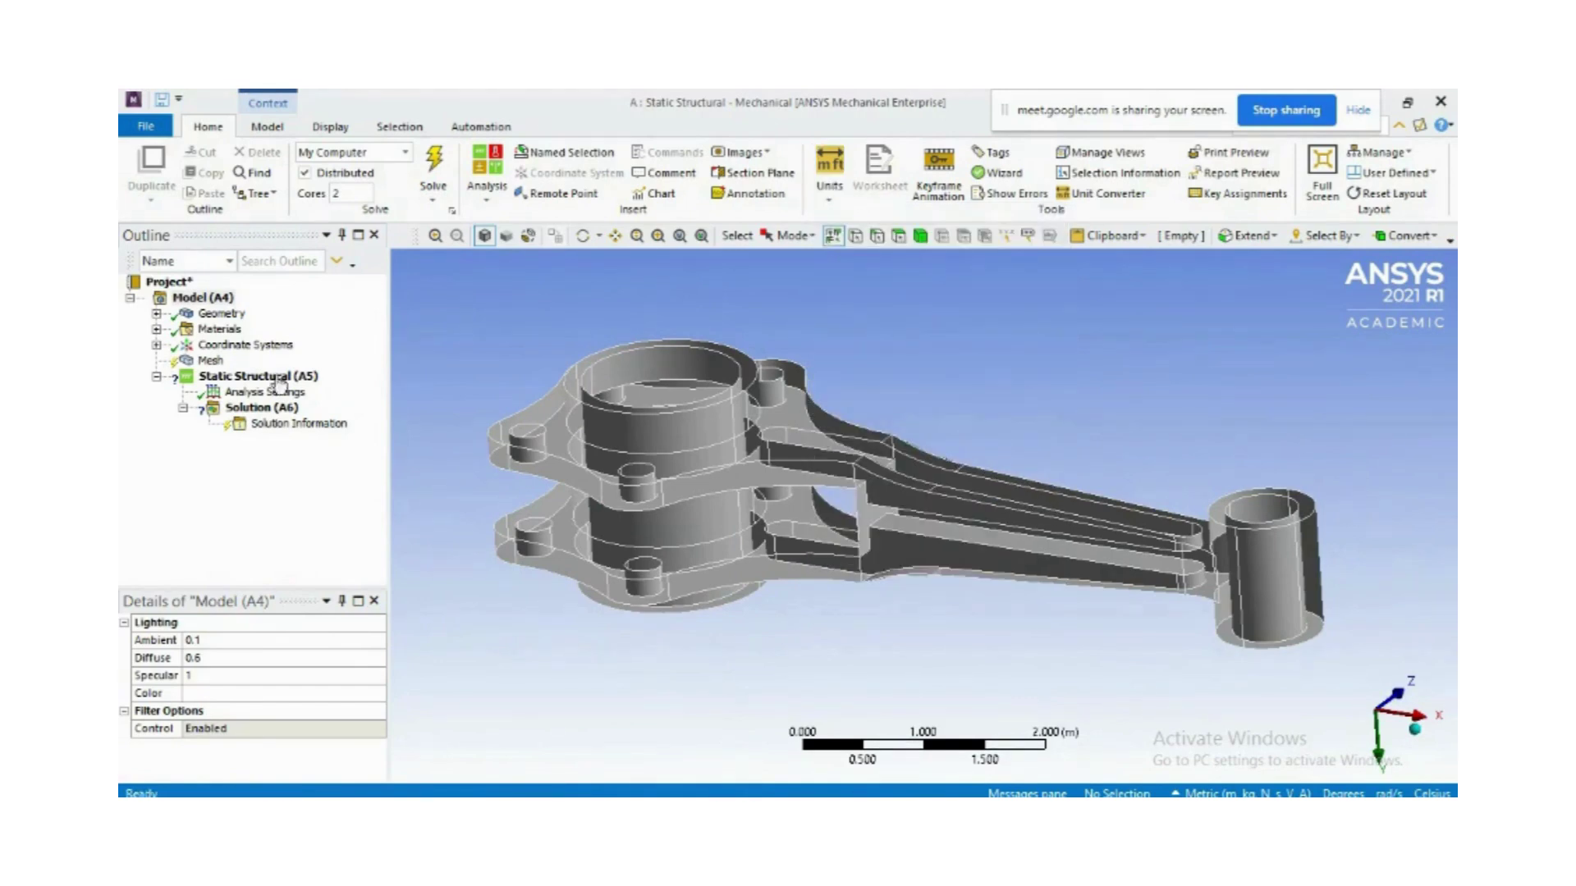
# Review the Structural Steel material properties and display the model's coordinate systems
pyautogui.click(207, 330)
pyautogui.click(460, 385)
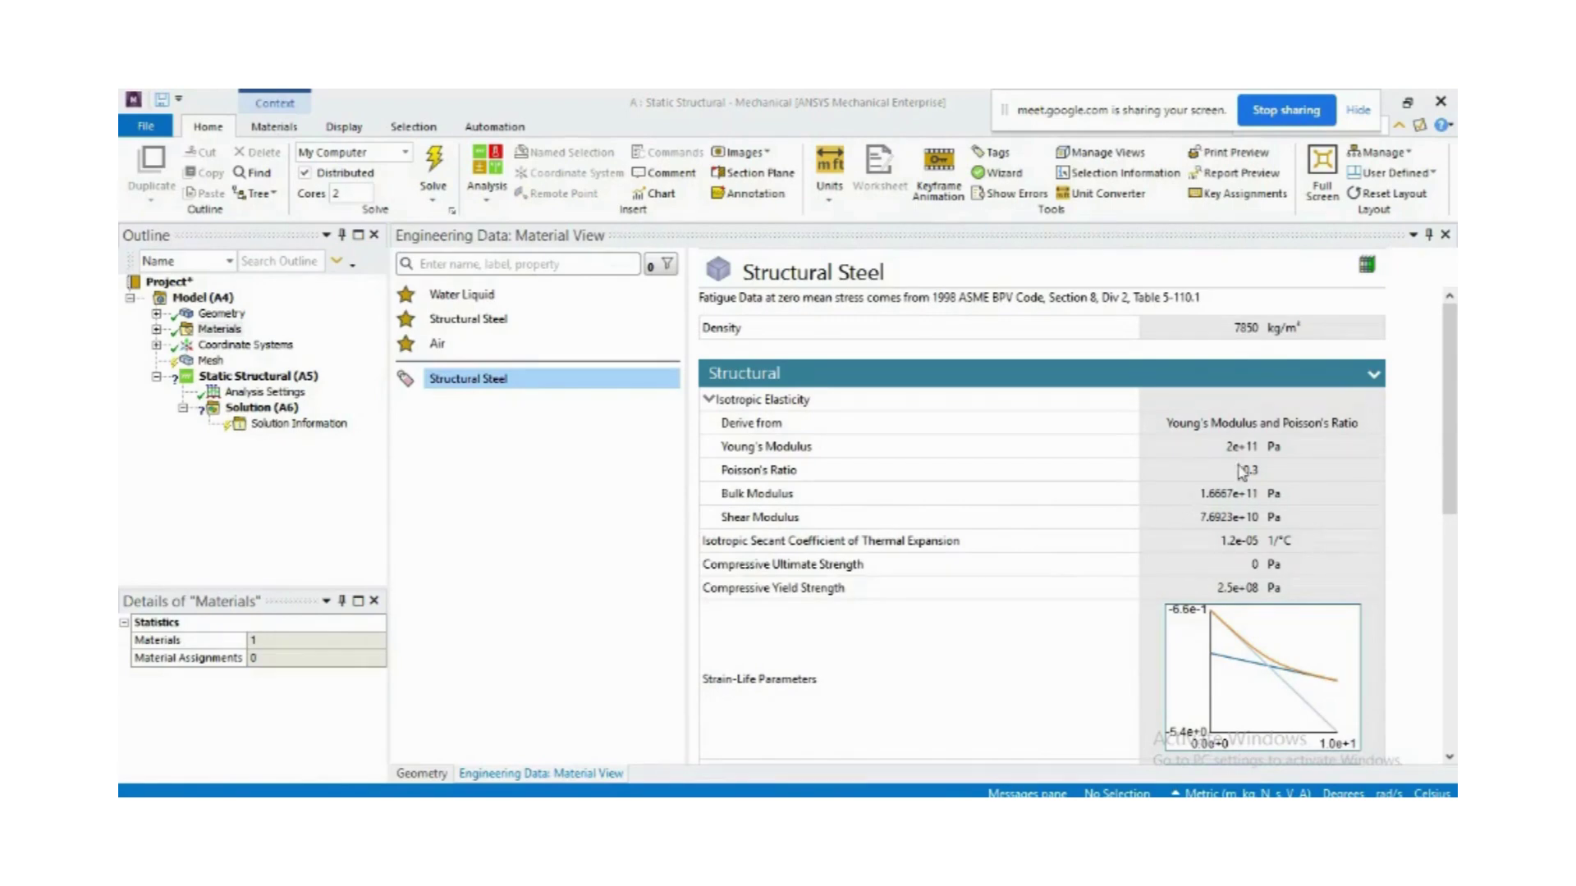
pyautogui.scroll(-5, 1189, 499)
pyautogui.scroll(4, 1231, 484)
pyautogui.scroll(2, 1240, 474)
pyautogui.click(215, 329)
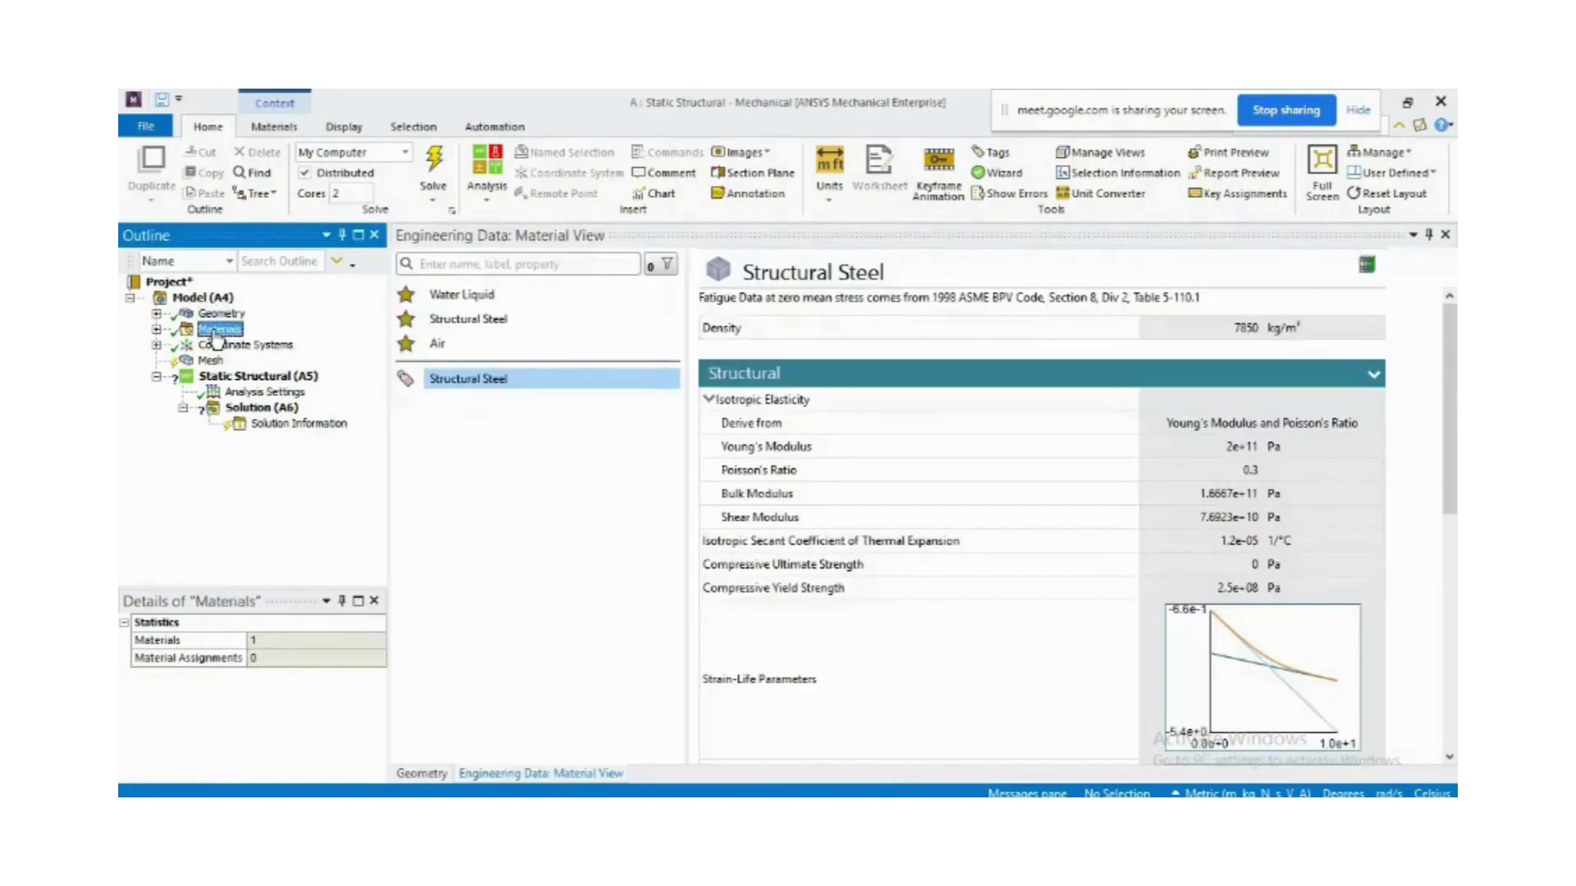
pyautogui.click(216, 344)
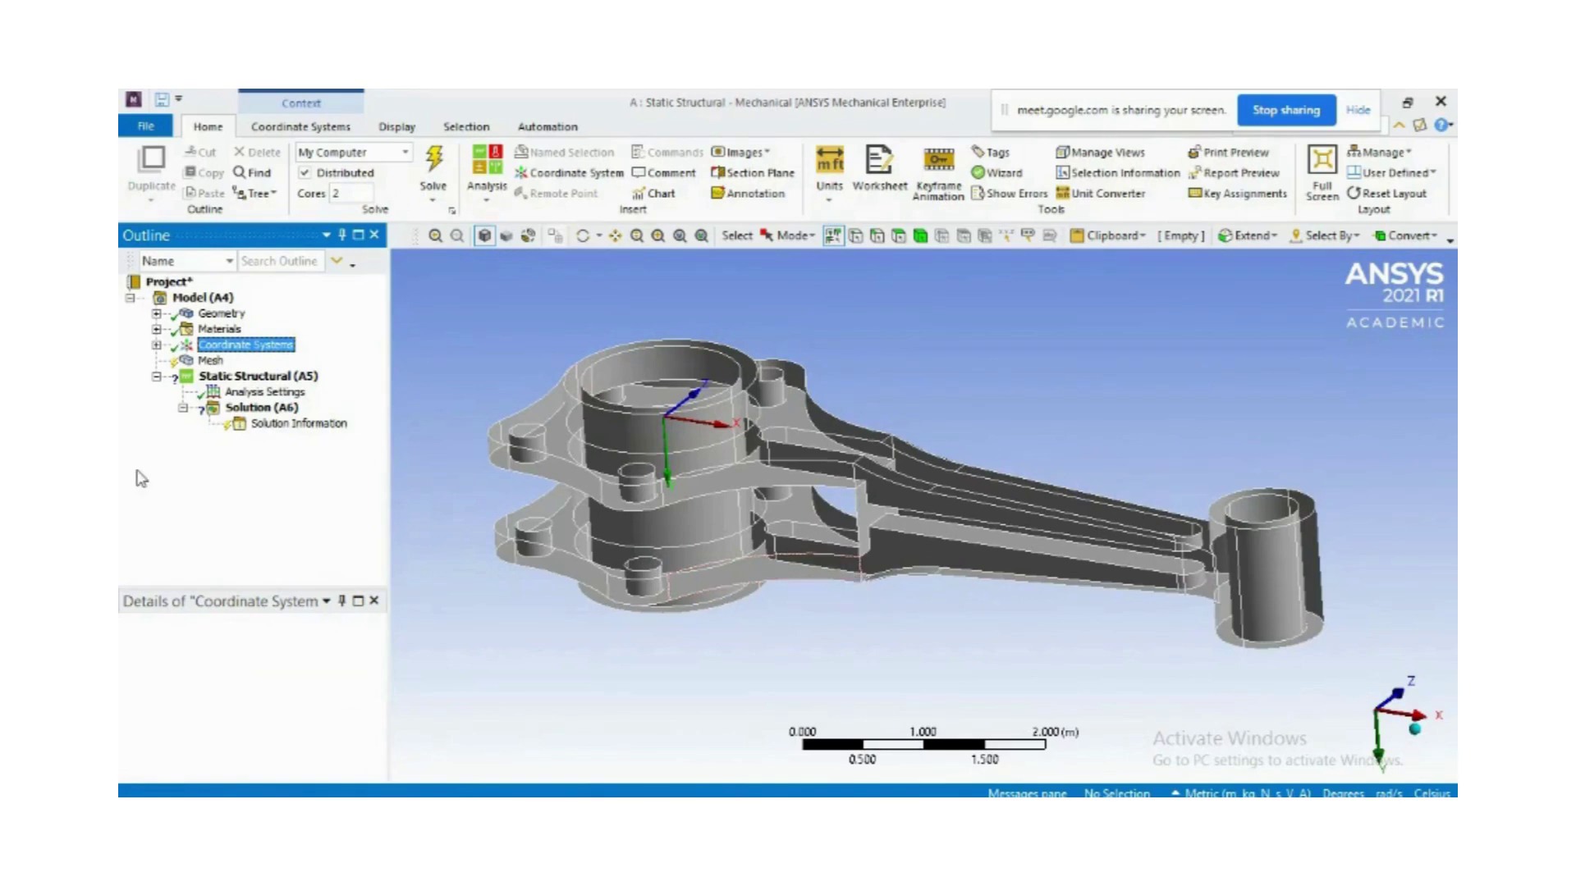
# Set the mesh element size to 0.15 m
pyautogui.click(212, 361)
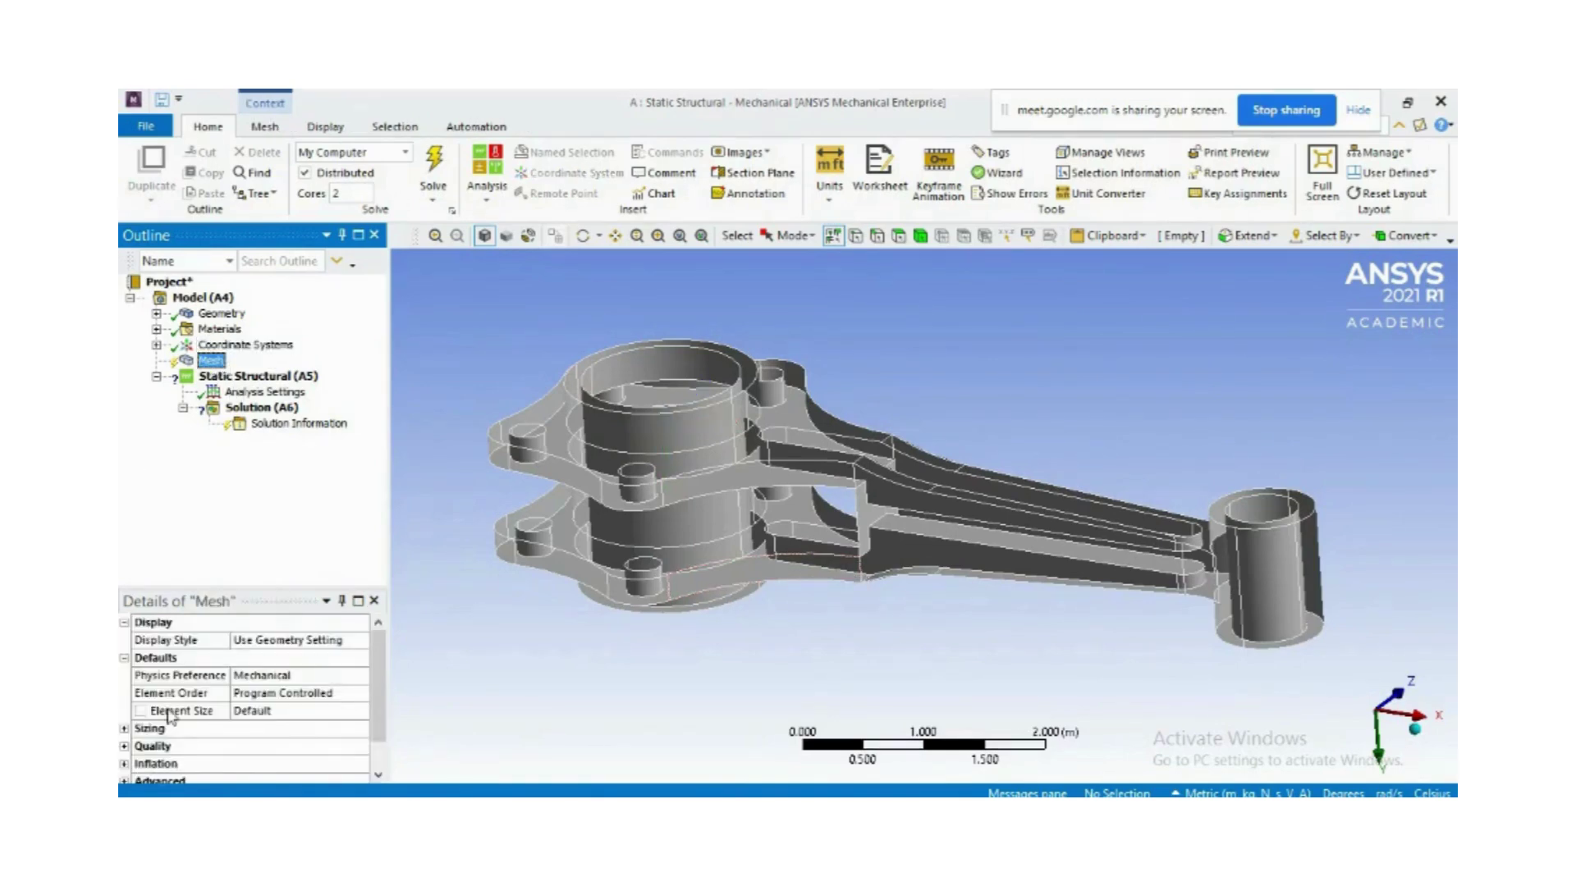
pyautogui.click(291, 712)
pyautogui.write('0.15')
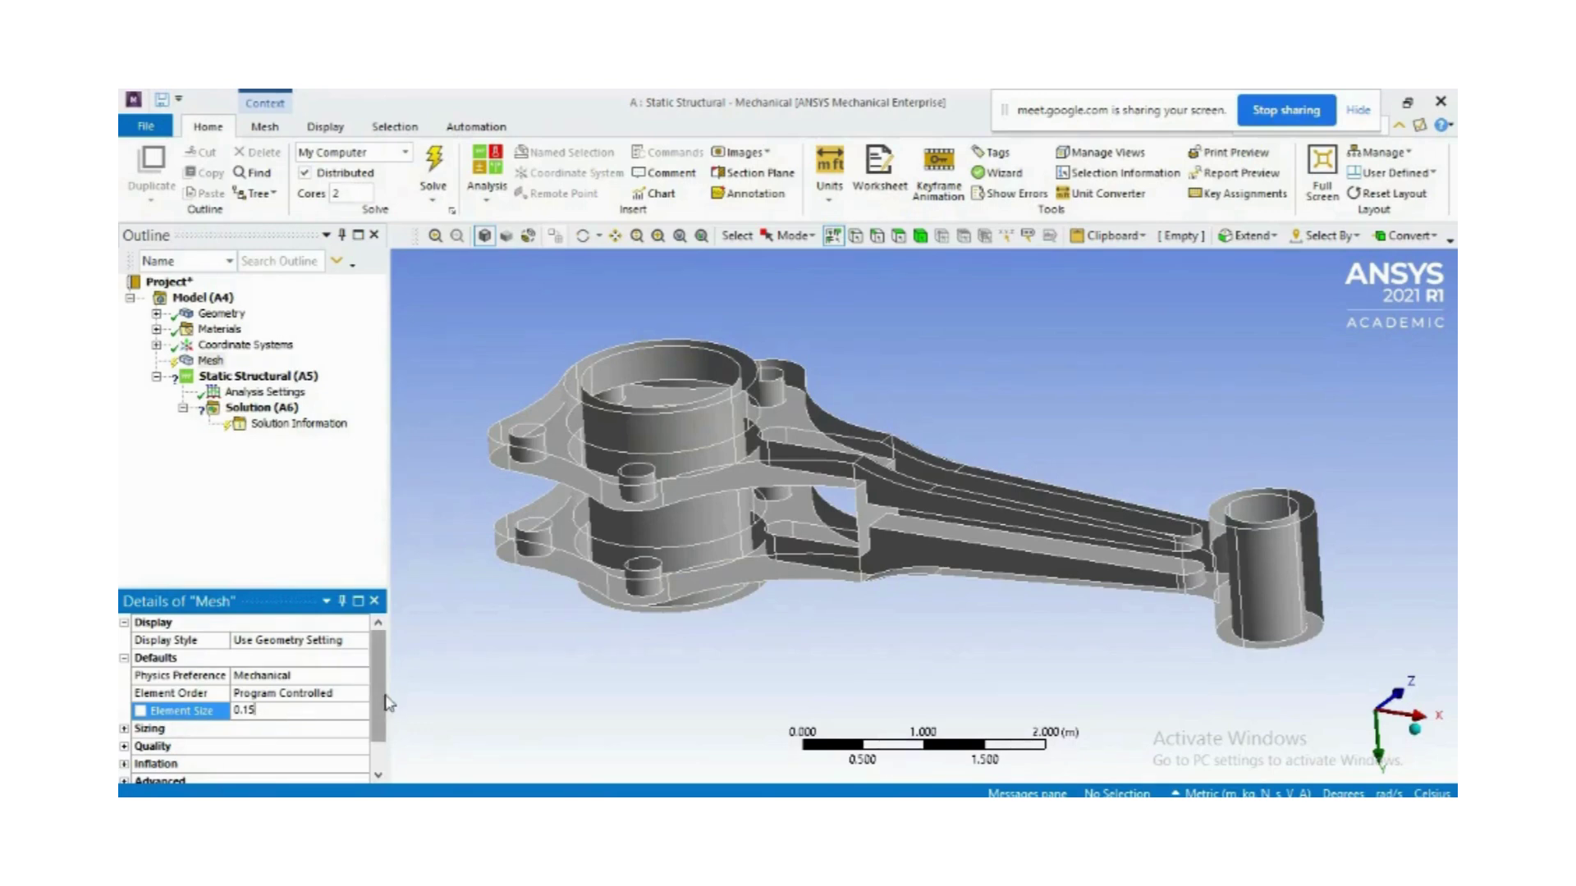
pyautogui.scroll(-1, 246, 701)
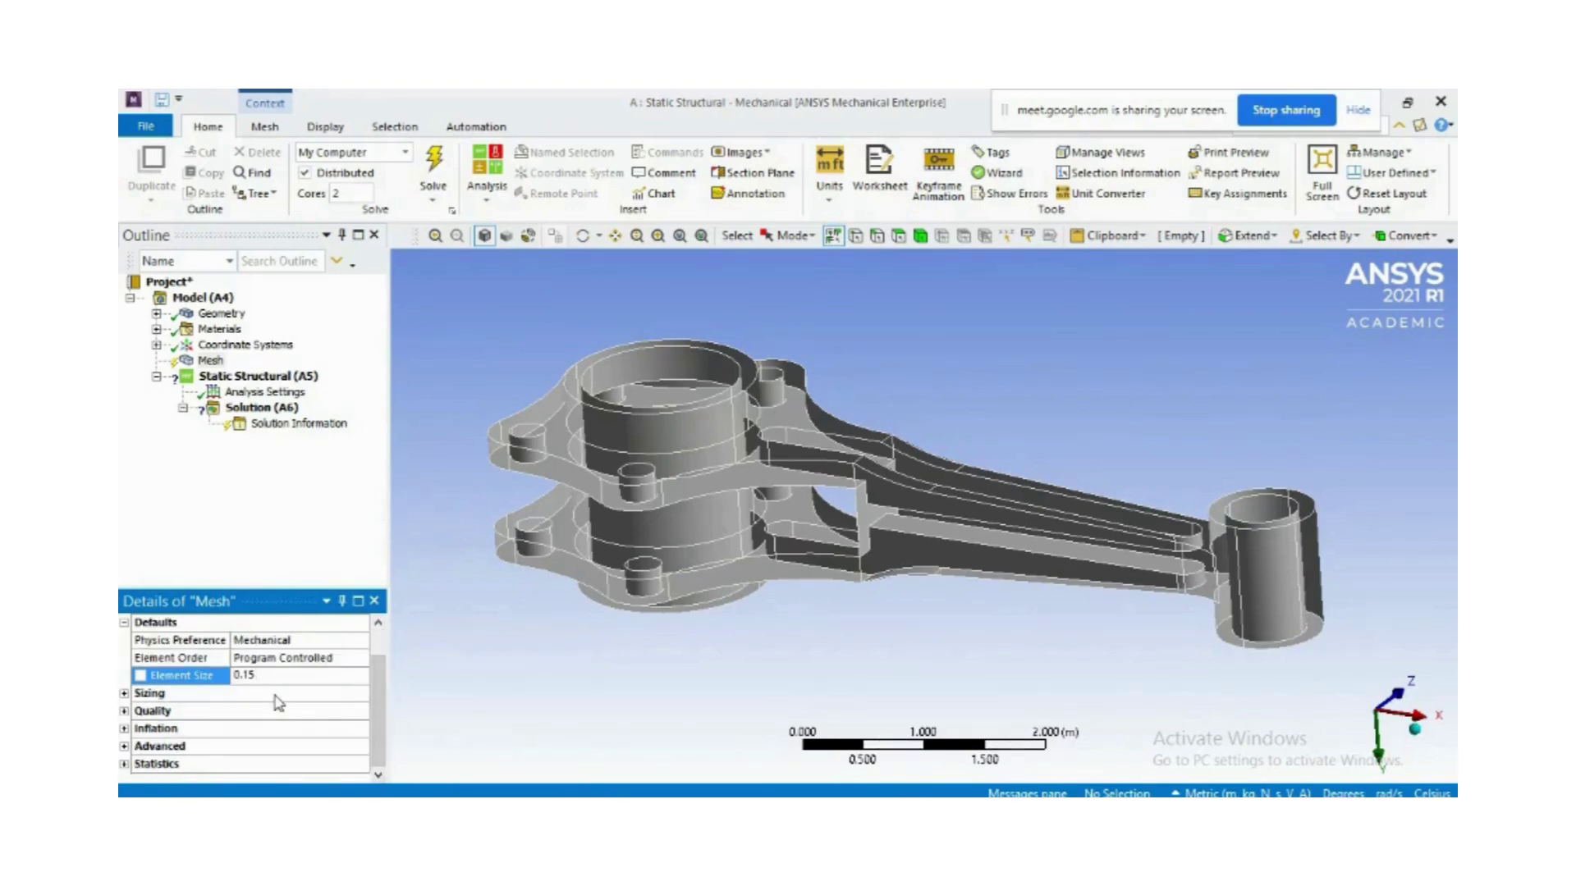
pyautogui.click(124, 763)
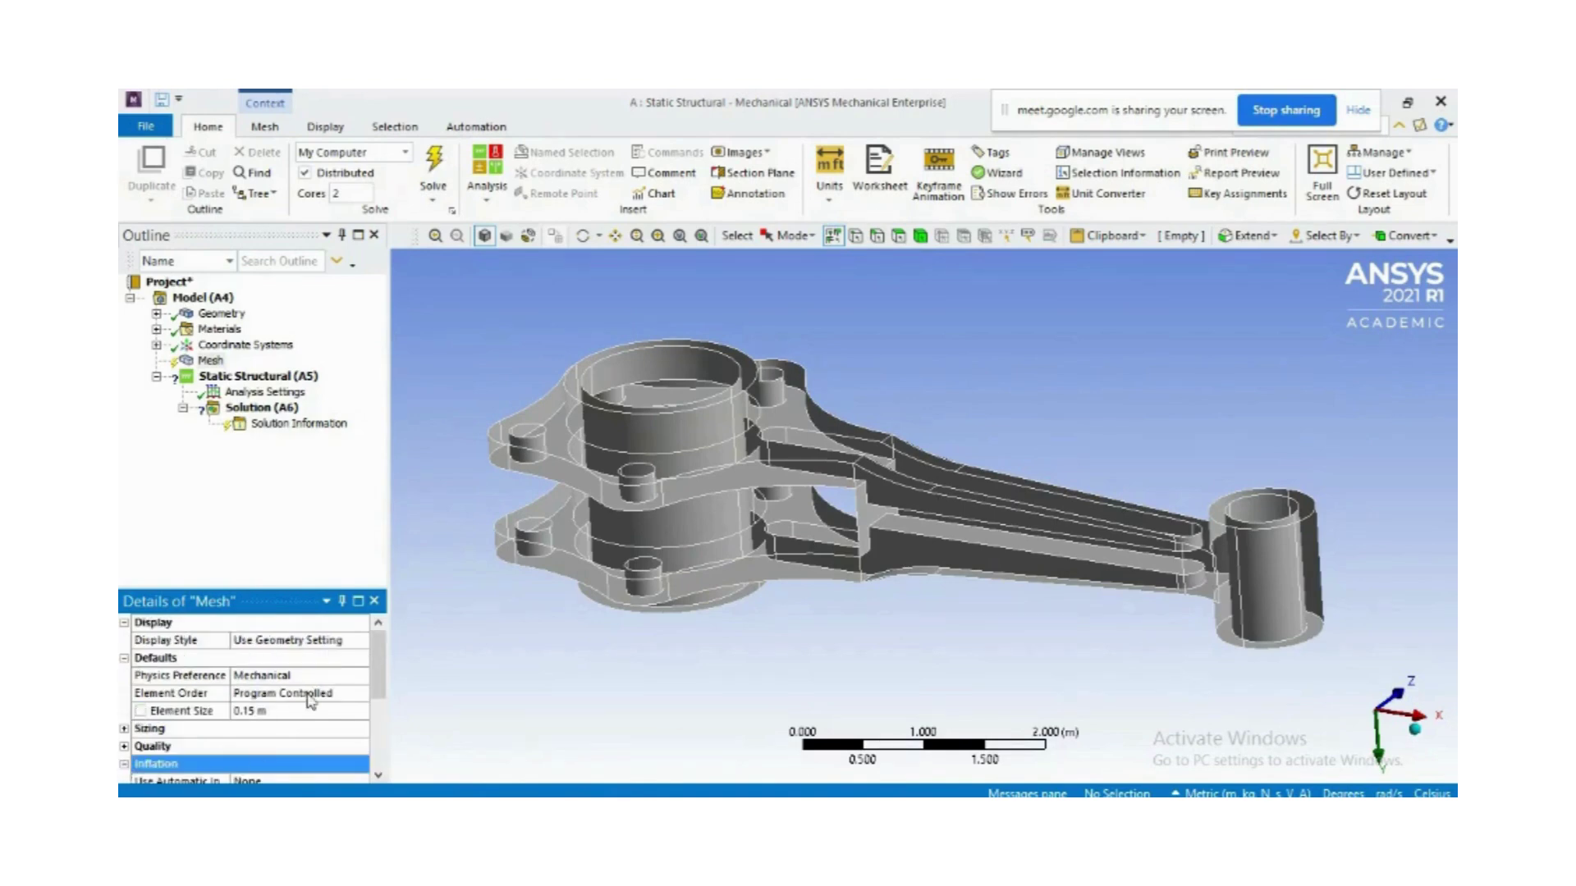
pyautogui.moveTo(380, 666)
pyautogui.mouseDown()
pyautogui.moveTo(380, 726)
pyautogui.moveTo(380, 694)
pyautogui.mouseUp()
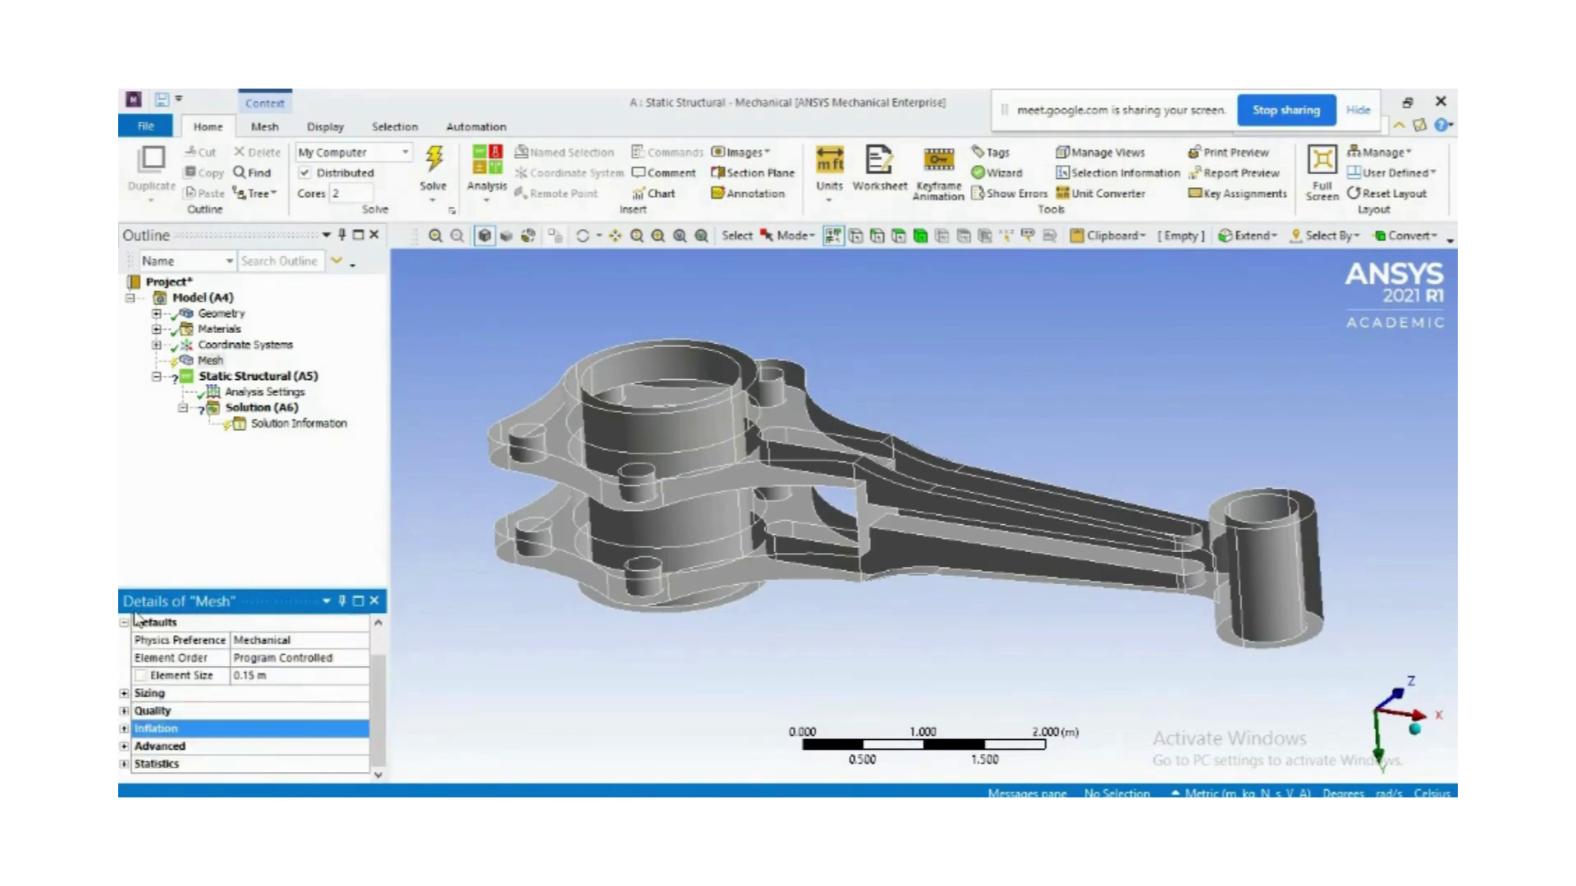
# Generate the mesh for the connecting rod
pyautogui.click(210, 371)
pyautogui.rightClick(210, 371)
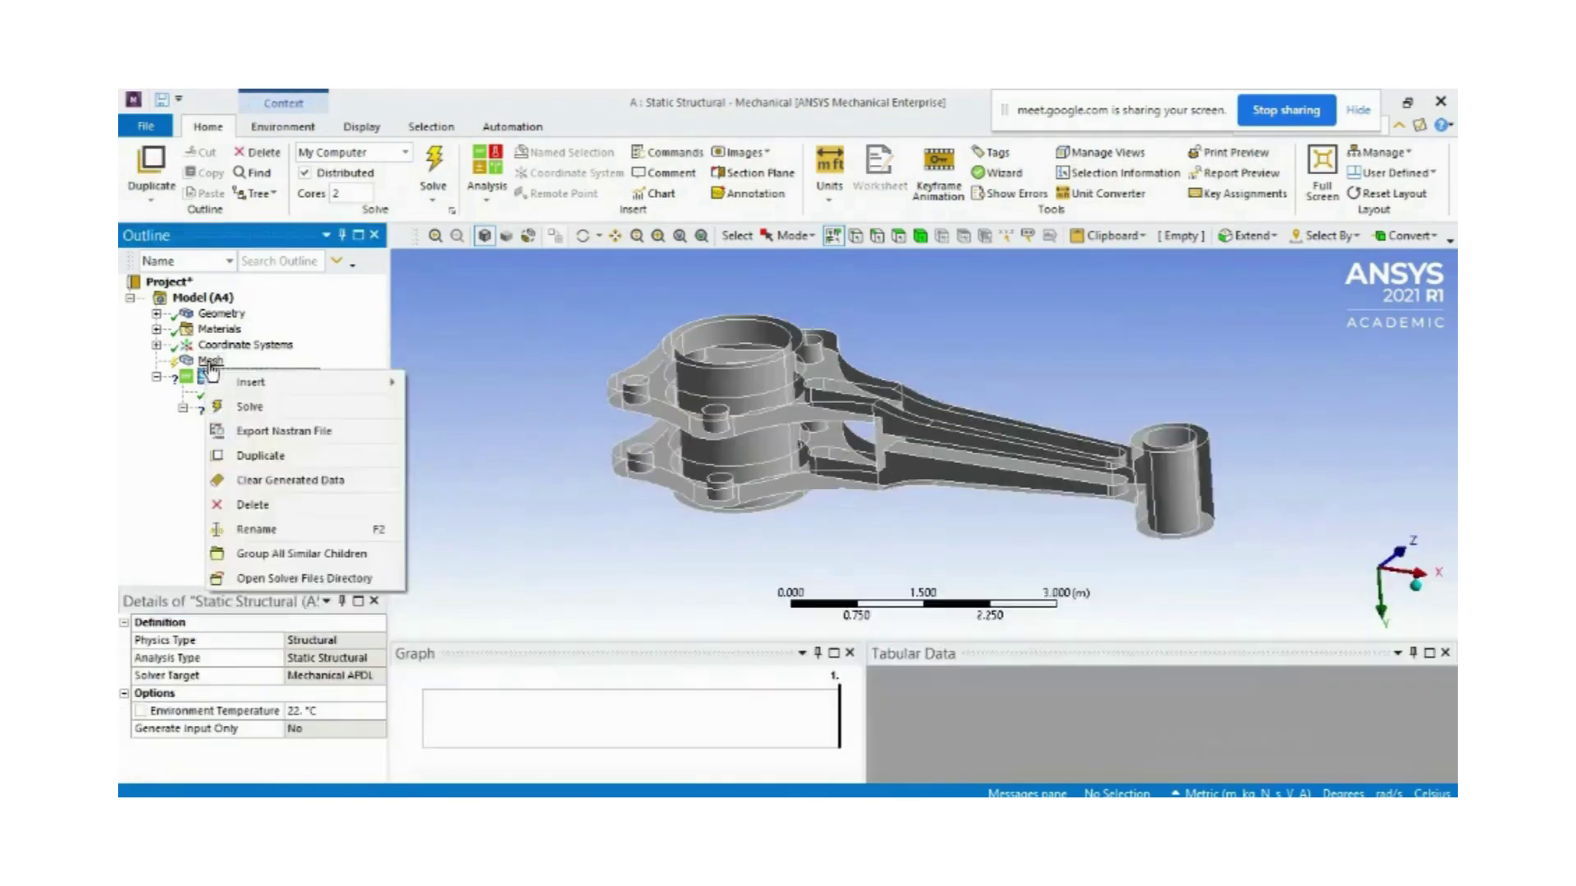
pyautogui.click(210, 361)
pyautogui.rightClick(210, 363)
pyautogui.click(283, 424)
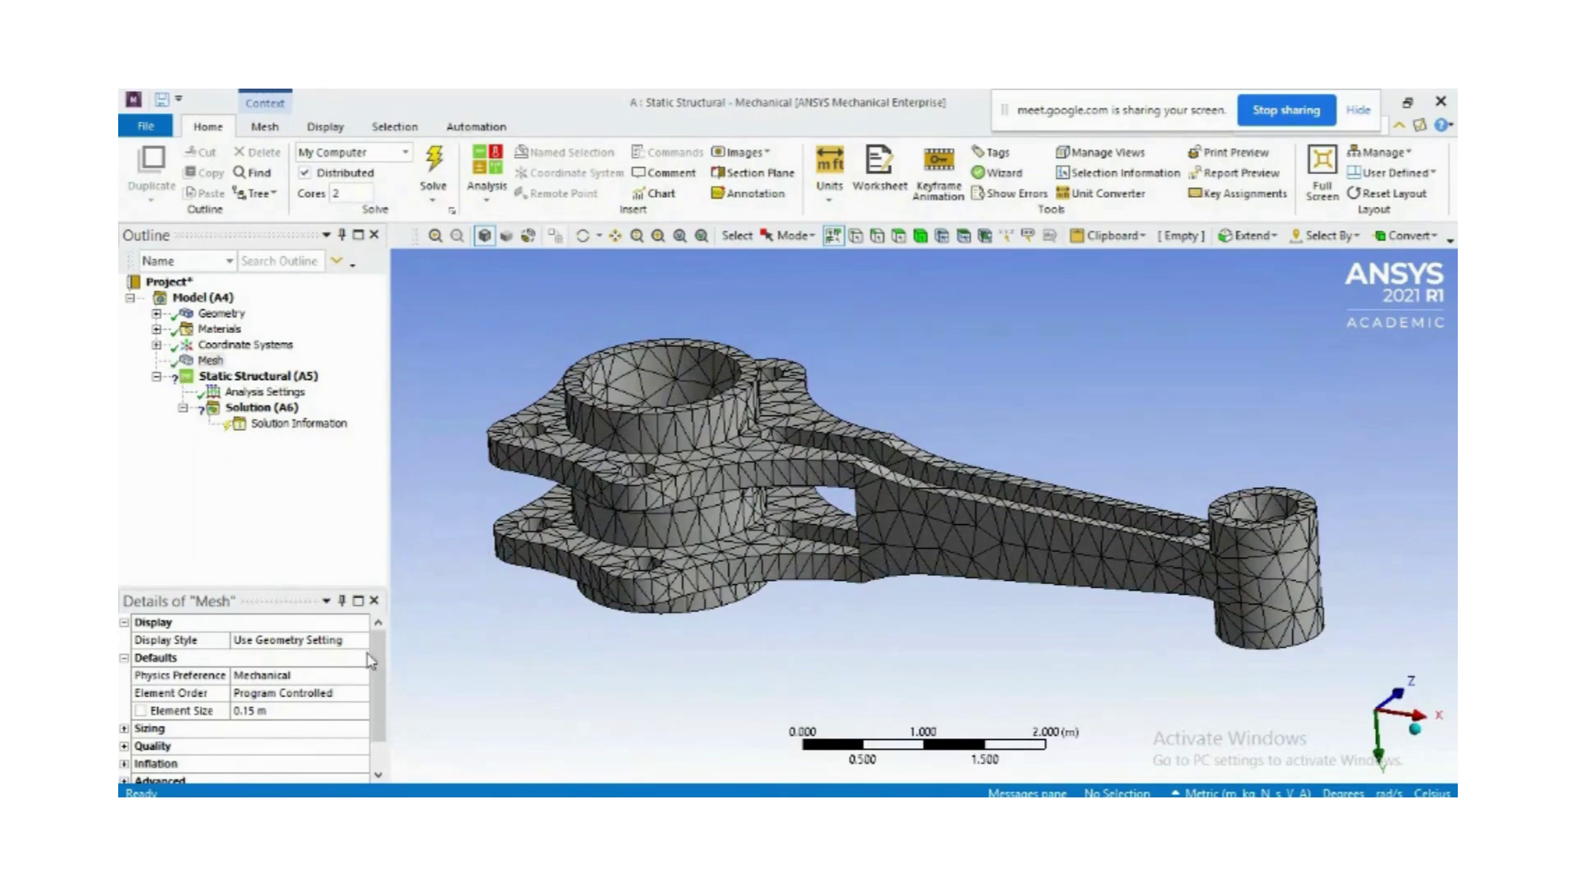
# Show the mesh statistics for nodes and elements and examine the meshed connecting rod from several angles
pyautogui.moveTo(380, 675); pyautogui.dragTo(387, 795)
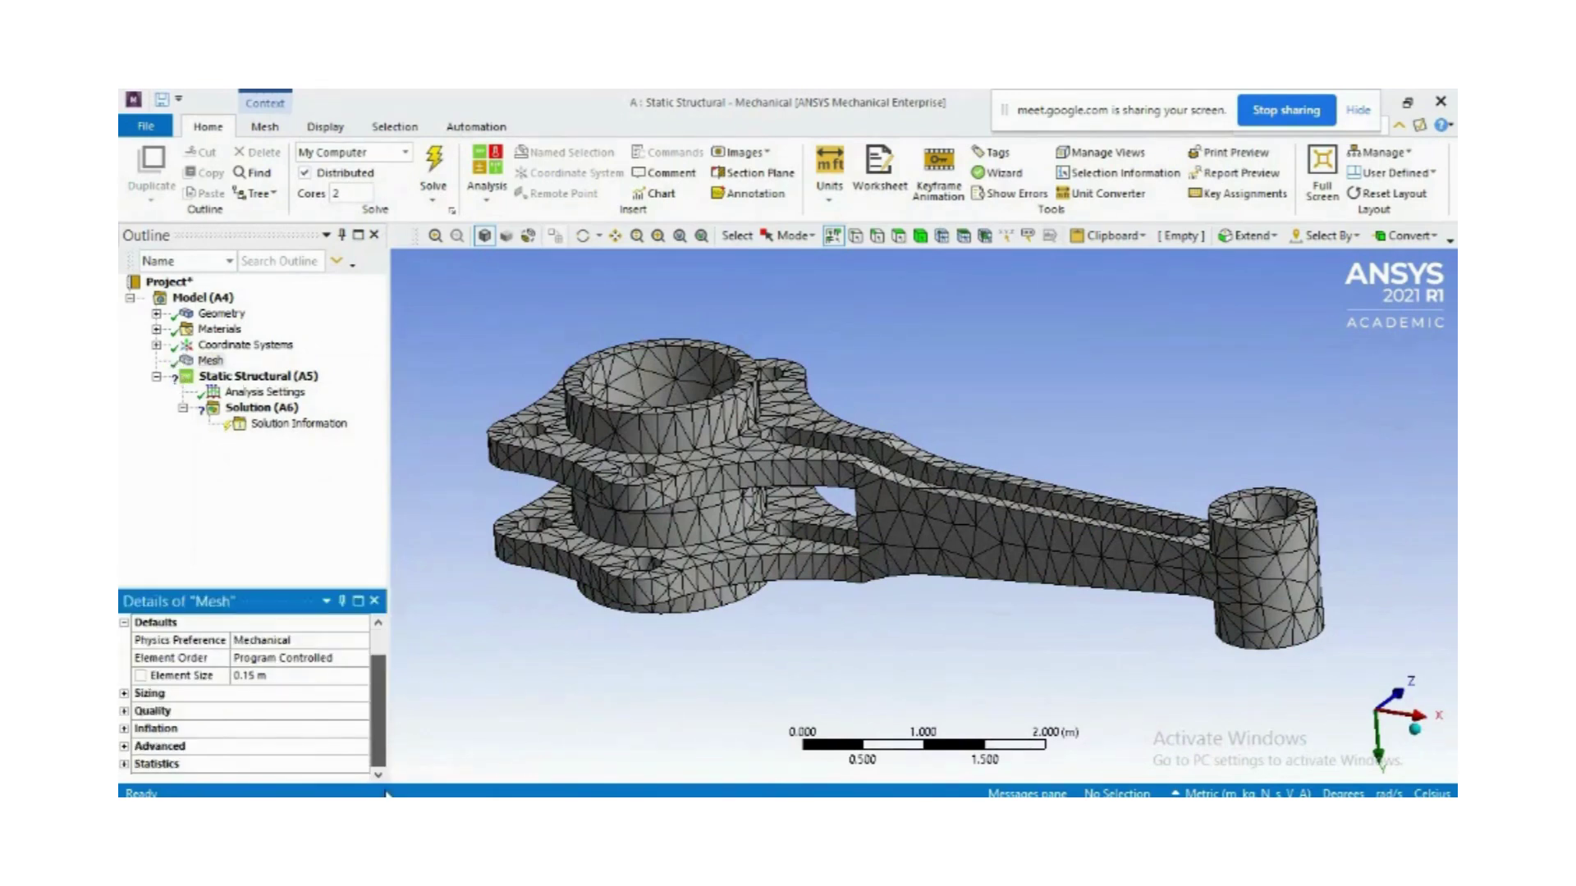
pyautogui.click(125, 764)
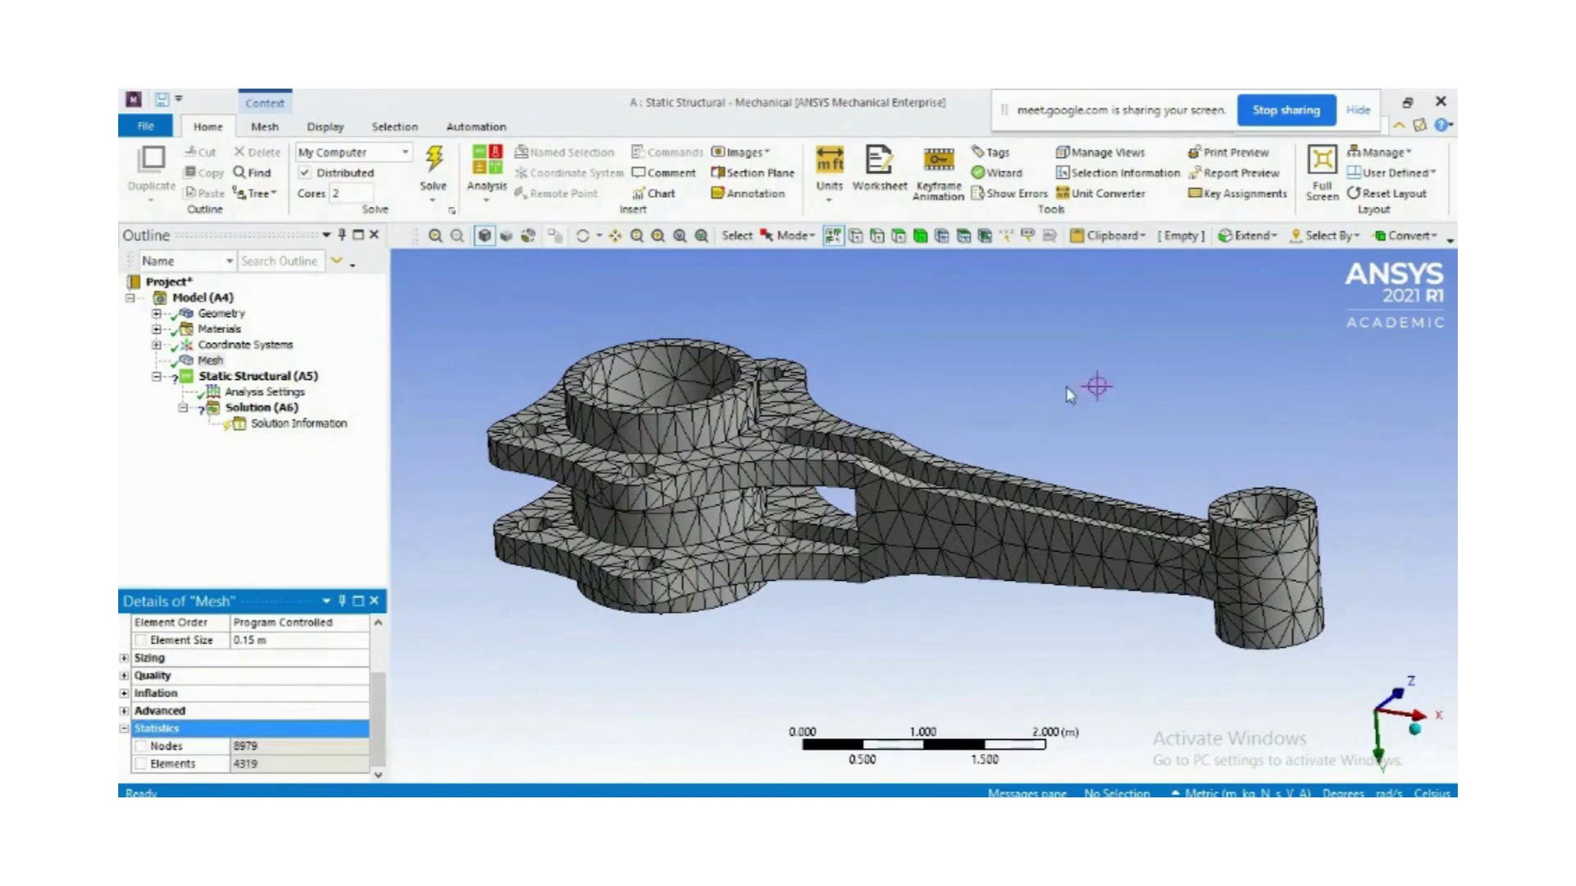
pyautogui.moveTo(736, 439); pyautogui.dragTo(903, 546, button='middle')
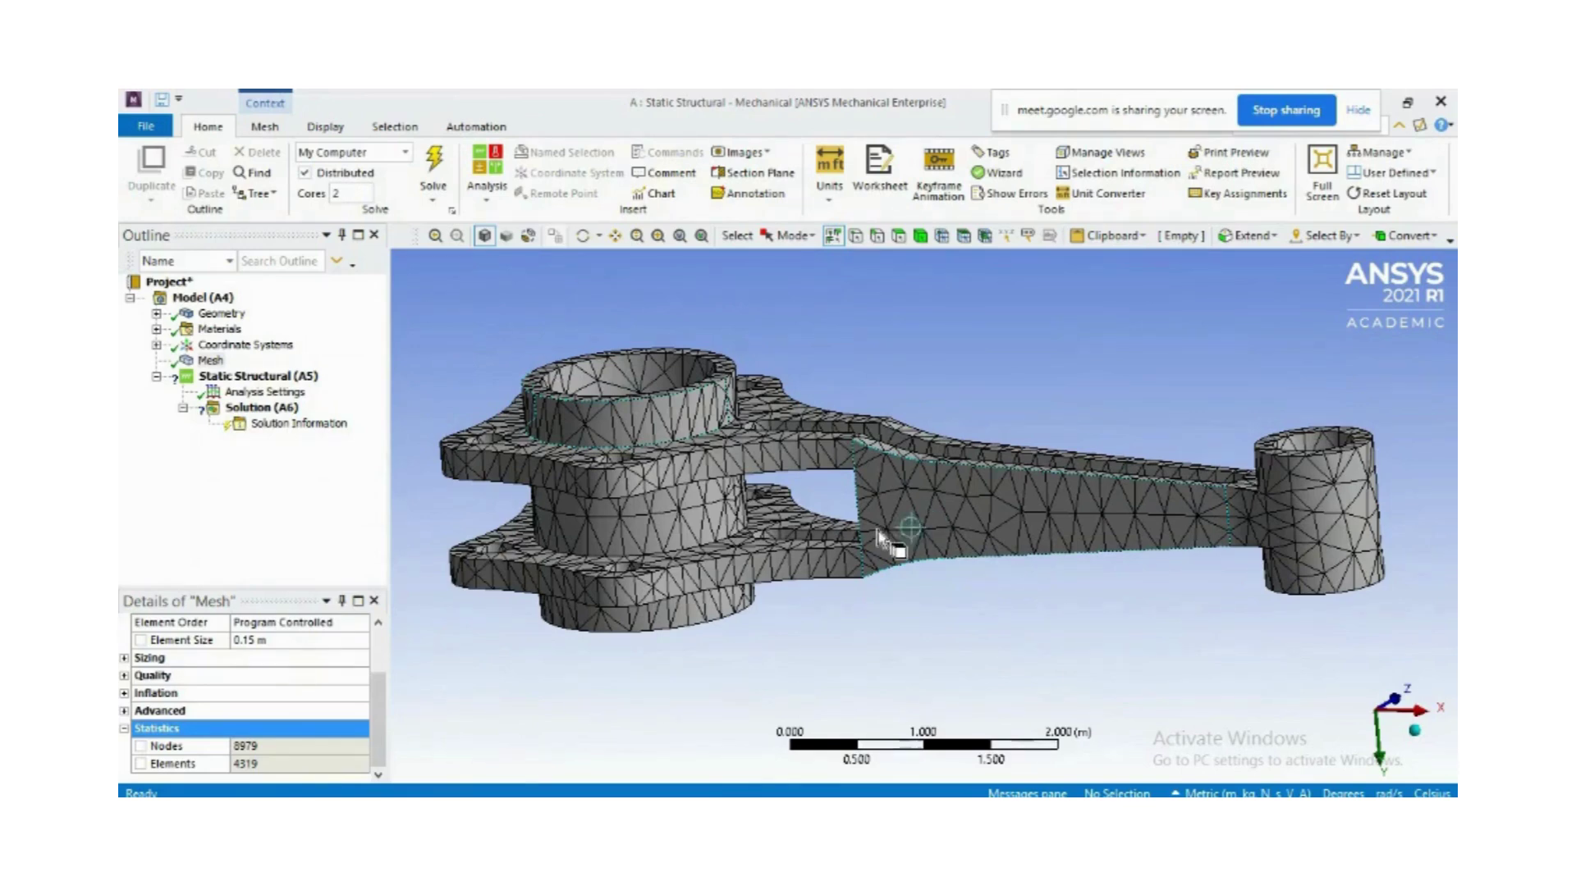
pyautogui.scroll(1, 1025, 469)
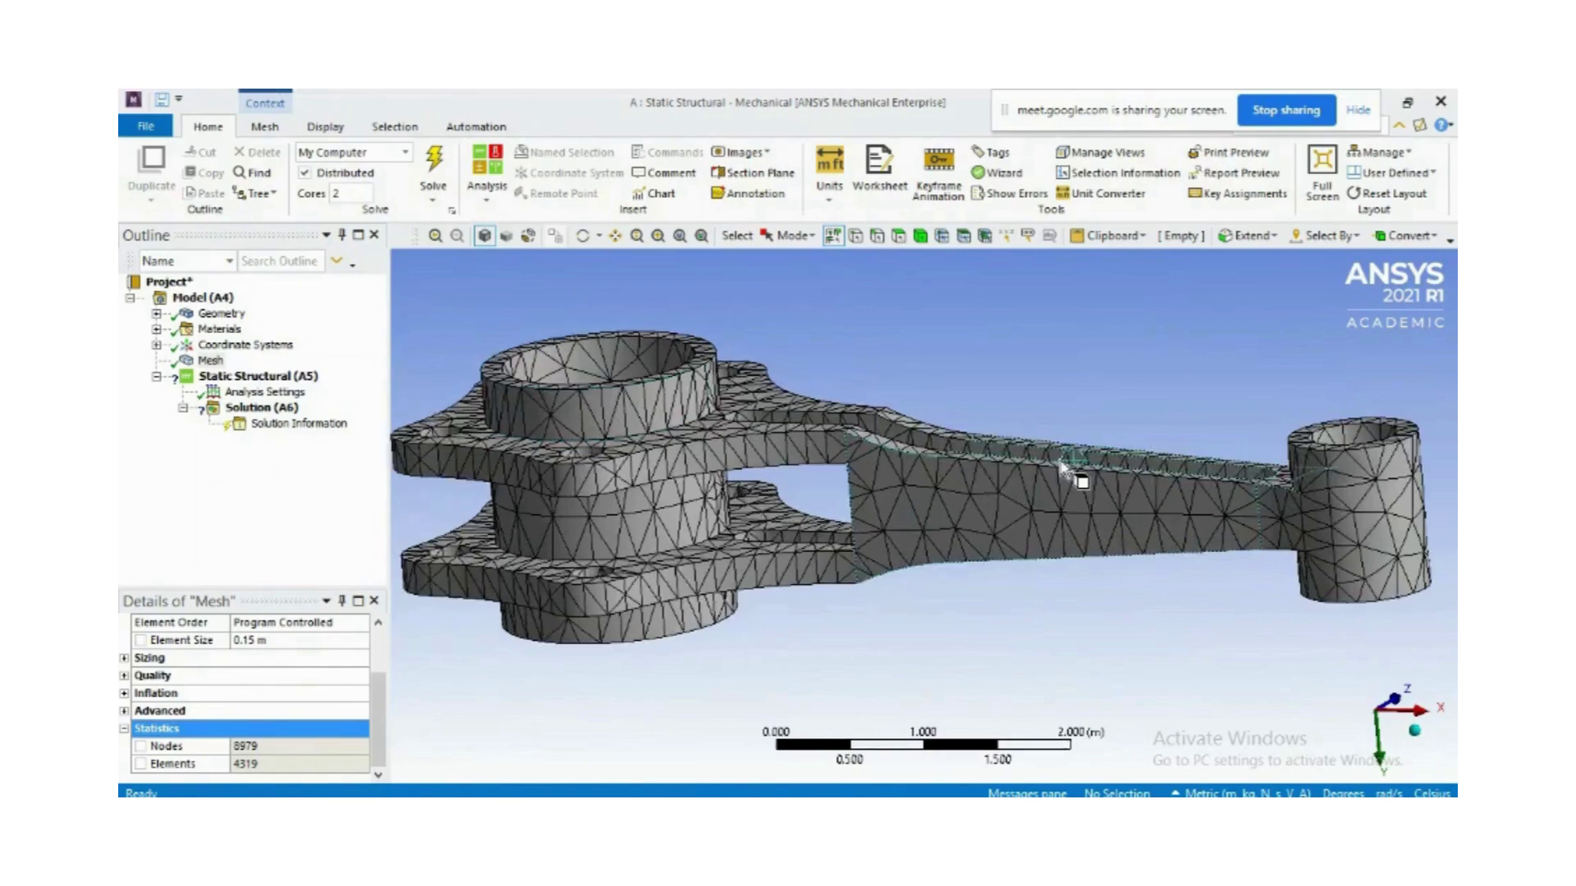
pyautogui.scroll(3, 1067, 472)
pyautogui.moveTo(1308, 493); pyautogui.dragTo(802, 597, button='middle')
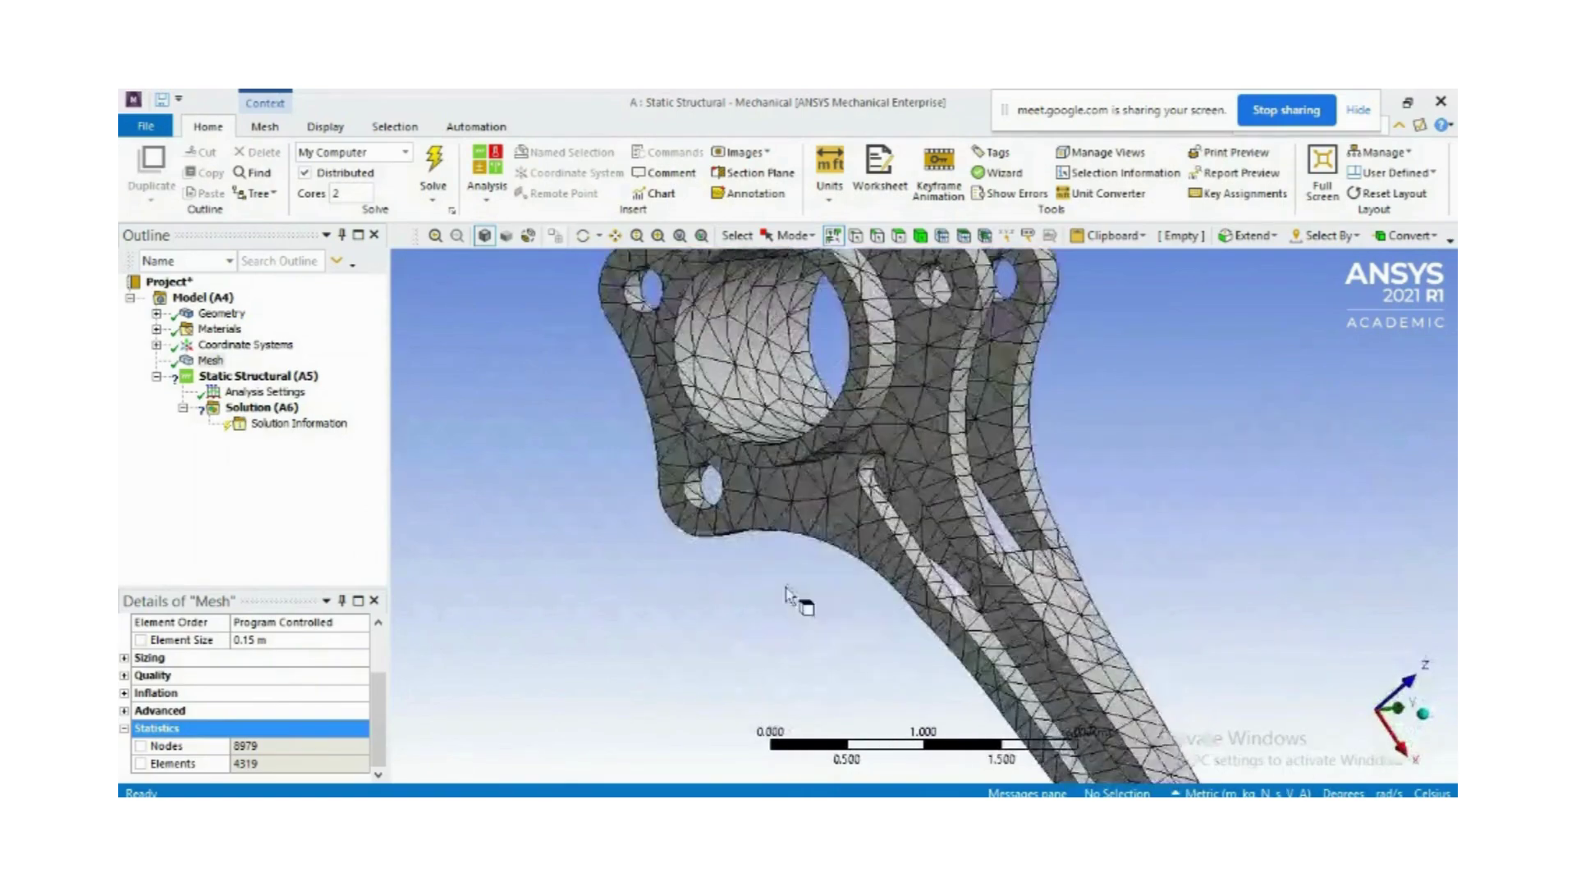
pyautogui.moveTo(907, 348); pyautogui.dragTo(1072, 263, button='middle')
pyautogui.scroll(-2, 1073, 375)
pyautogui.scroll(1, 1228, 430)
pyautogui.scroll(1, 1072, 263)
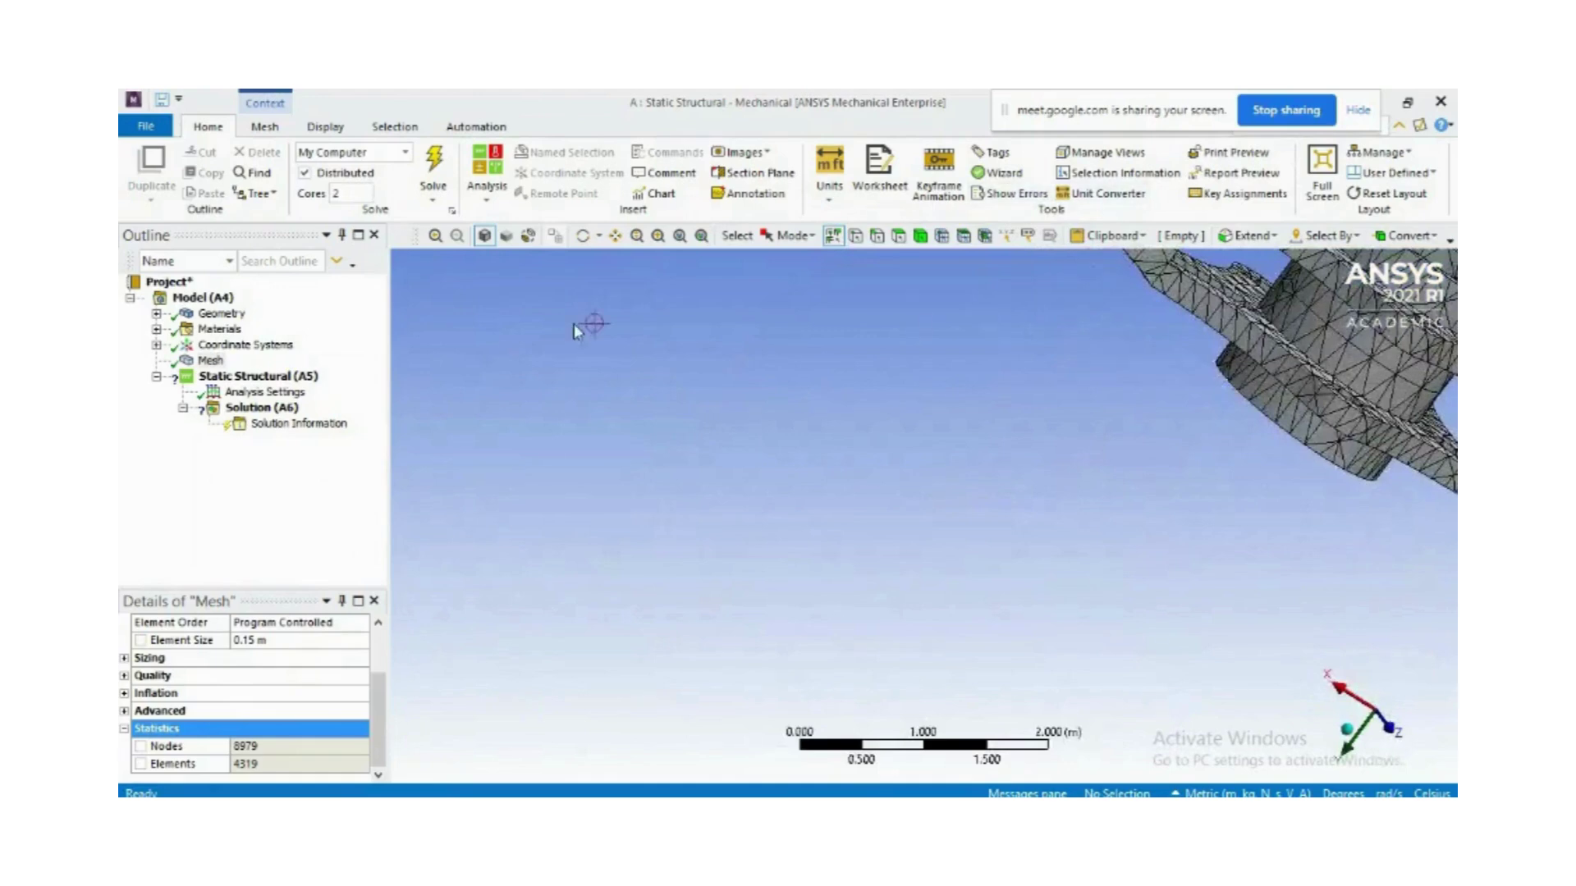
pyautogui.click(614, 236)
pyautogui.moveTo(1140, 489); pyautogui.dragTo(859, 741)
pyautogui.moveTo(859, 741); pyautogui.dragTo(709, 534, button='middle')
pyautogui.moveTo(1149, 343); pyautogui.dragTo(1178, 332, button='middle')
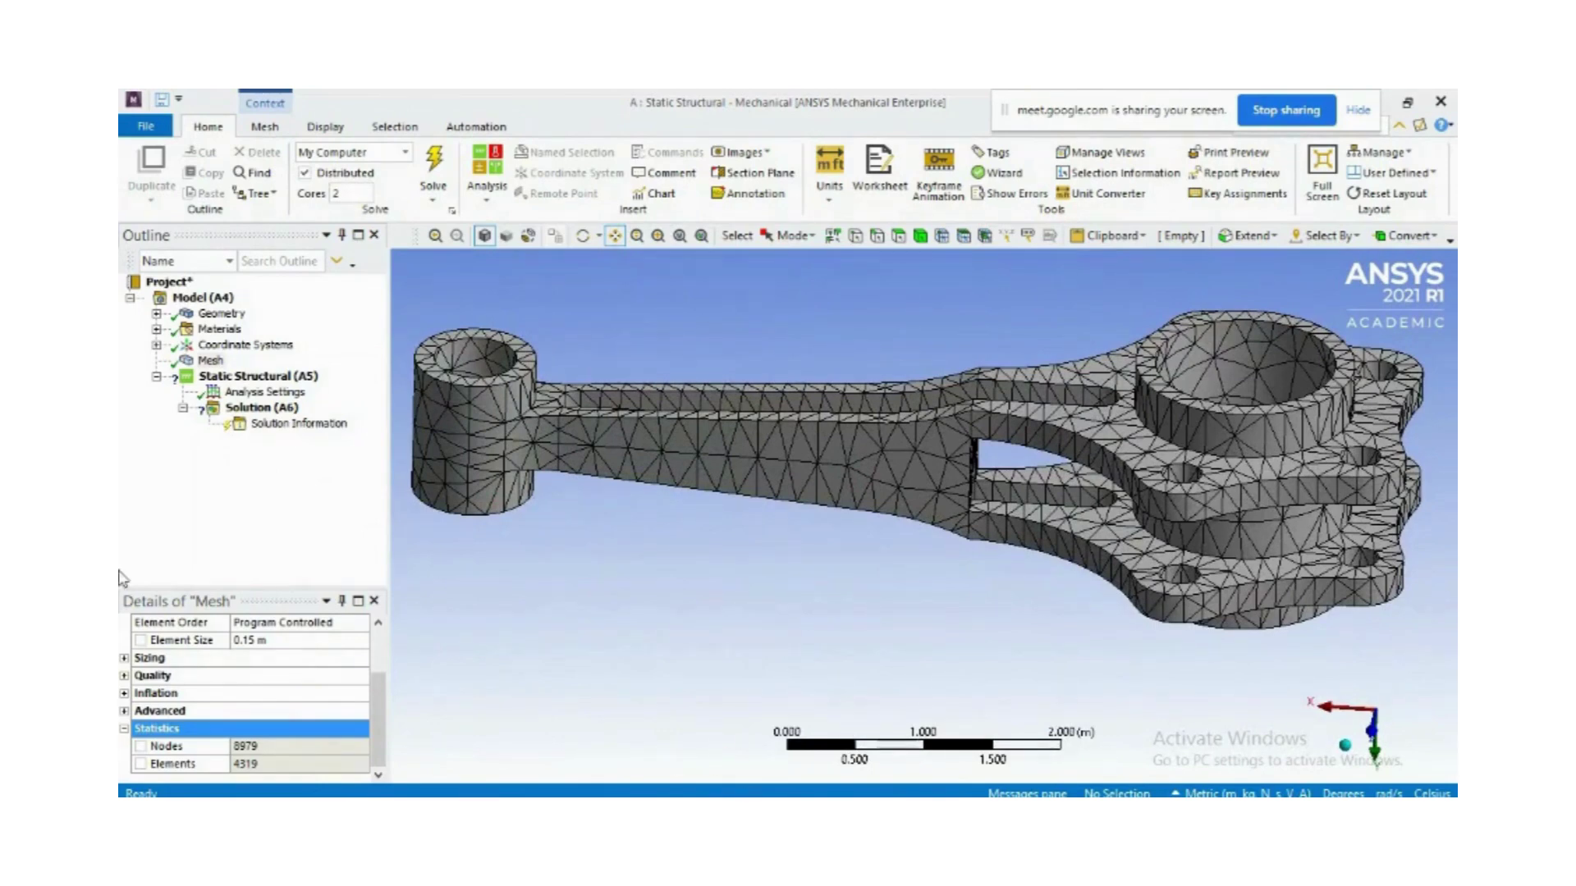
# Insert a Pressure load and a Fixed Support in the Static Structural analysis
pyautogui.click(259, 378)
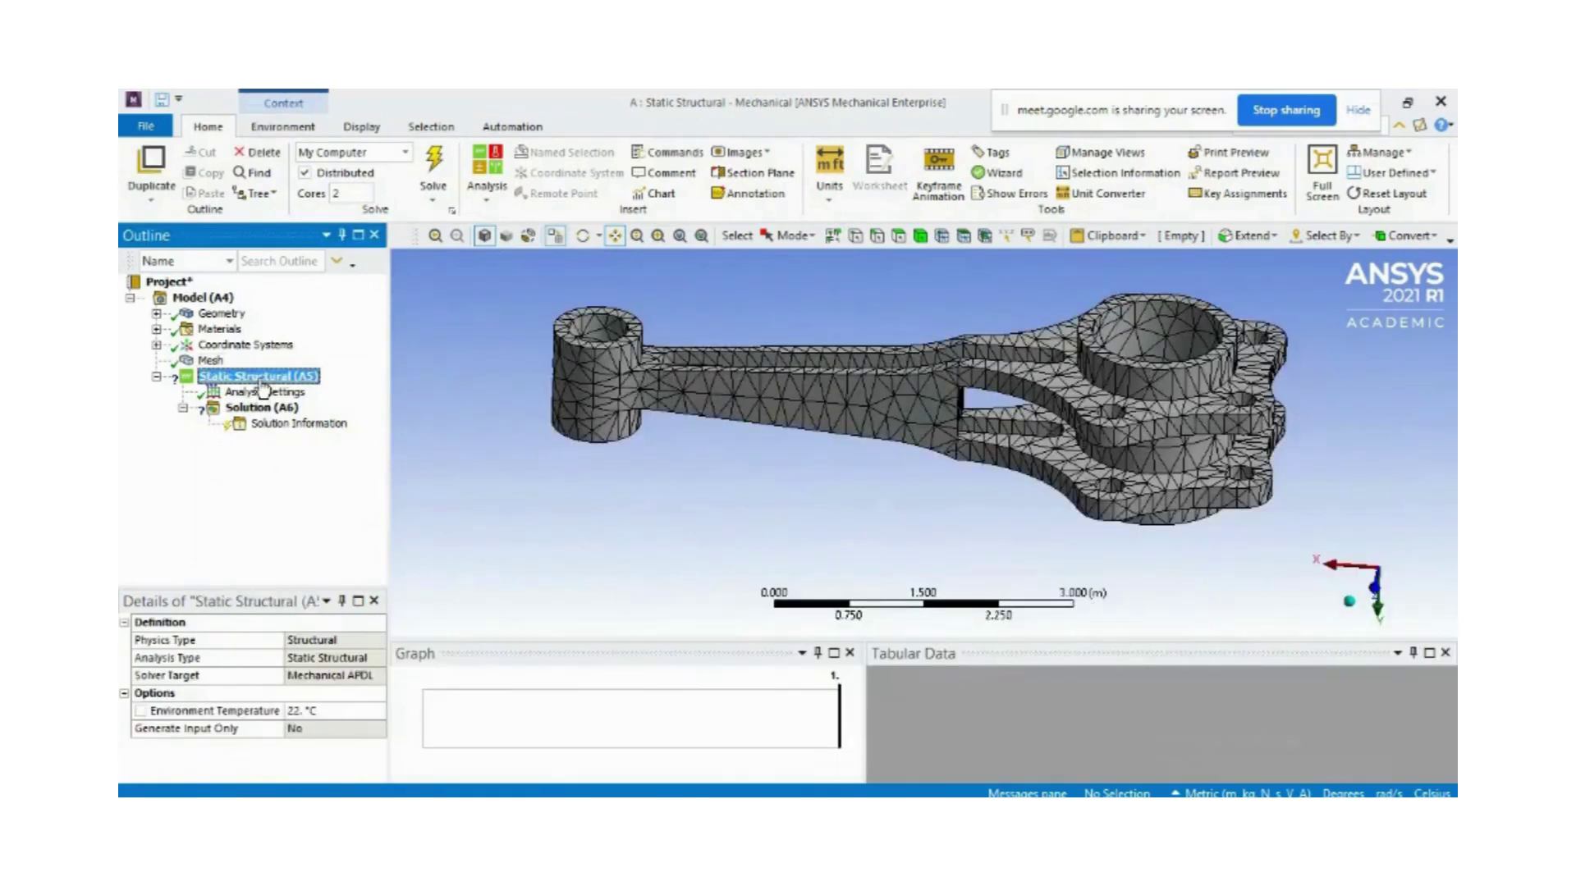
pyautogui.rightClick(265, 385)
pyautogui.moveTo(327, 392)
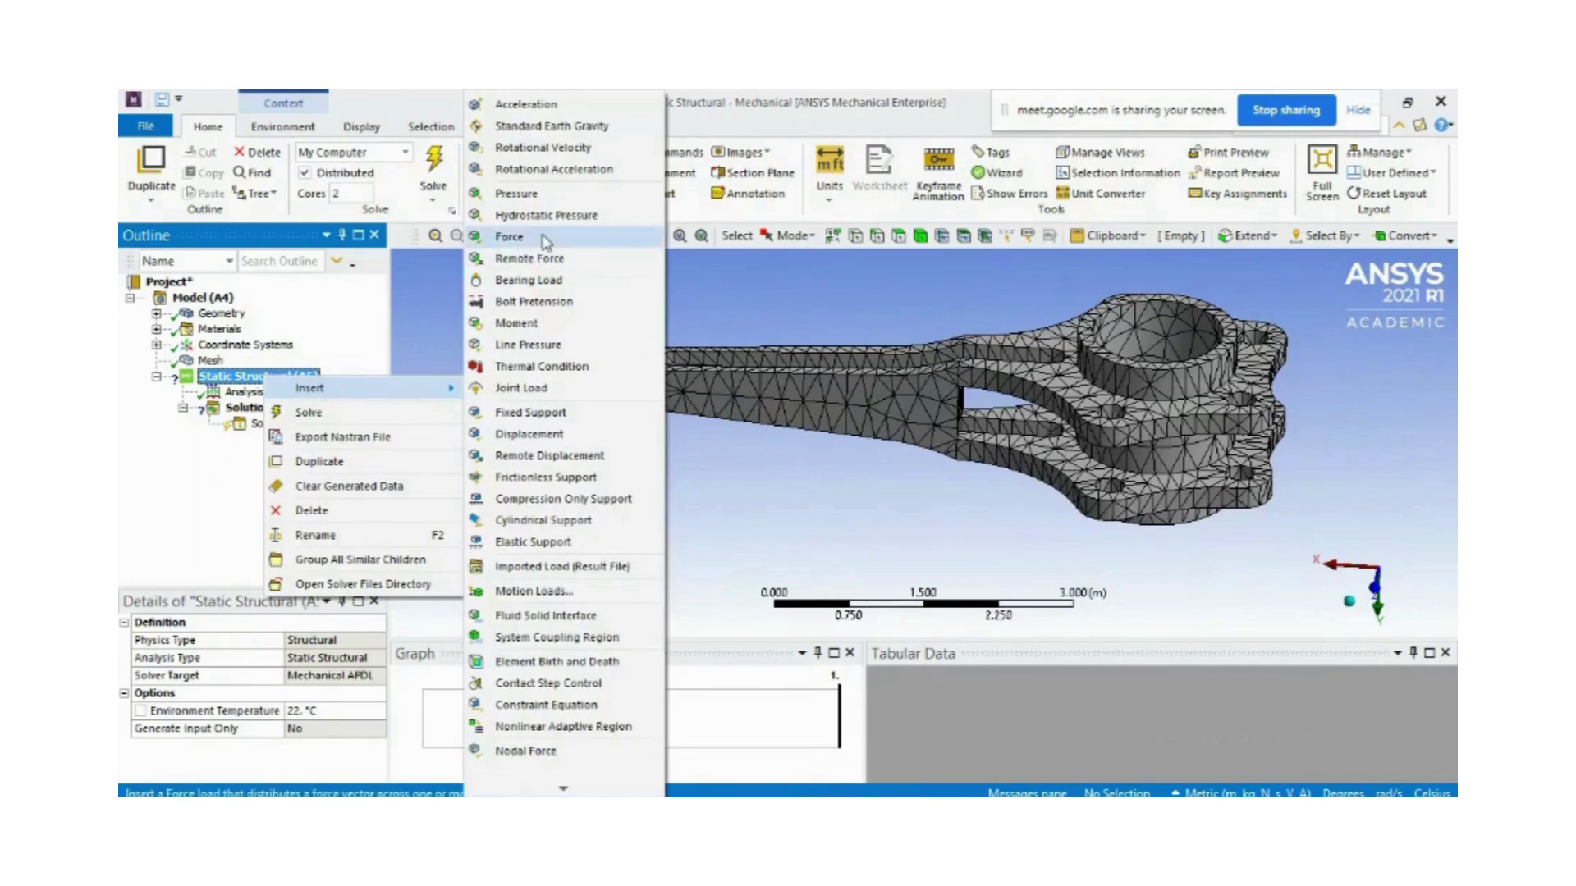
pyautogui.click(517, 193)
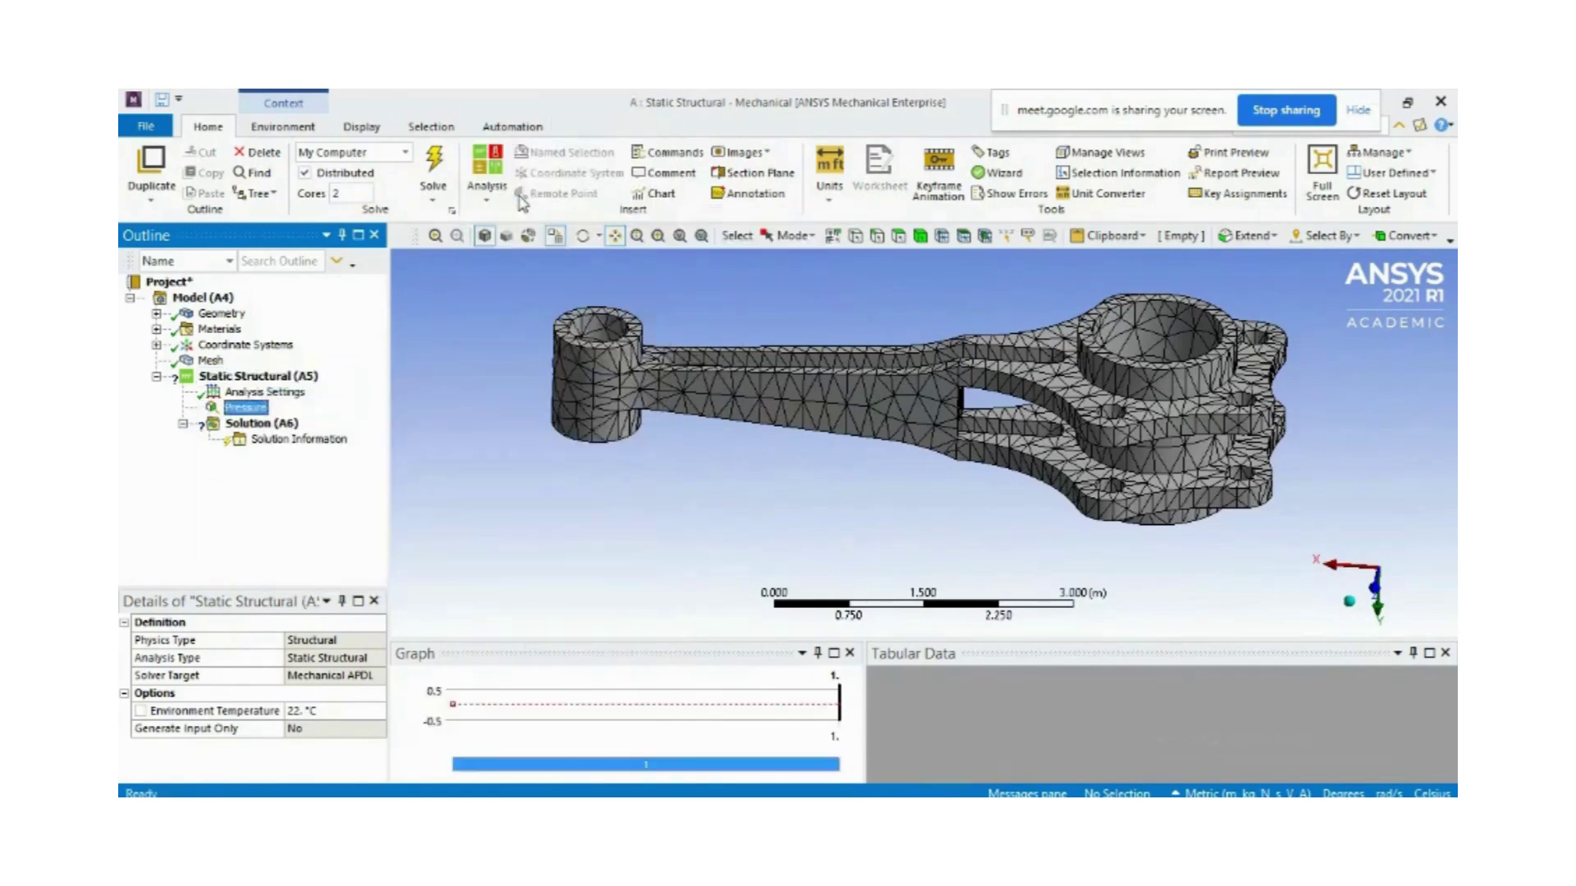
pyautogui.rightClick(264, 376)
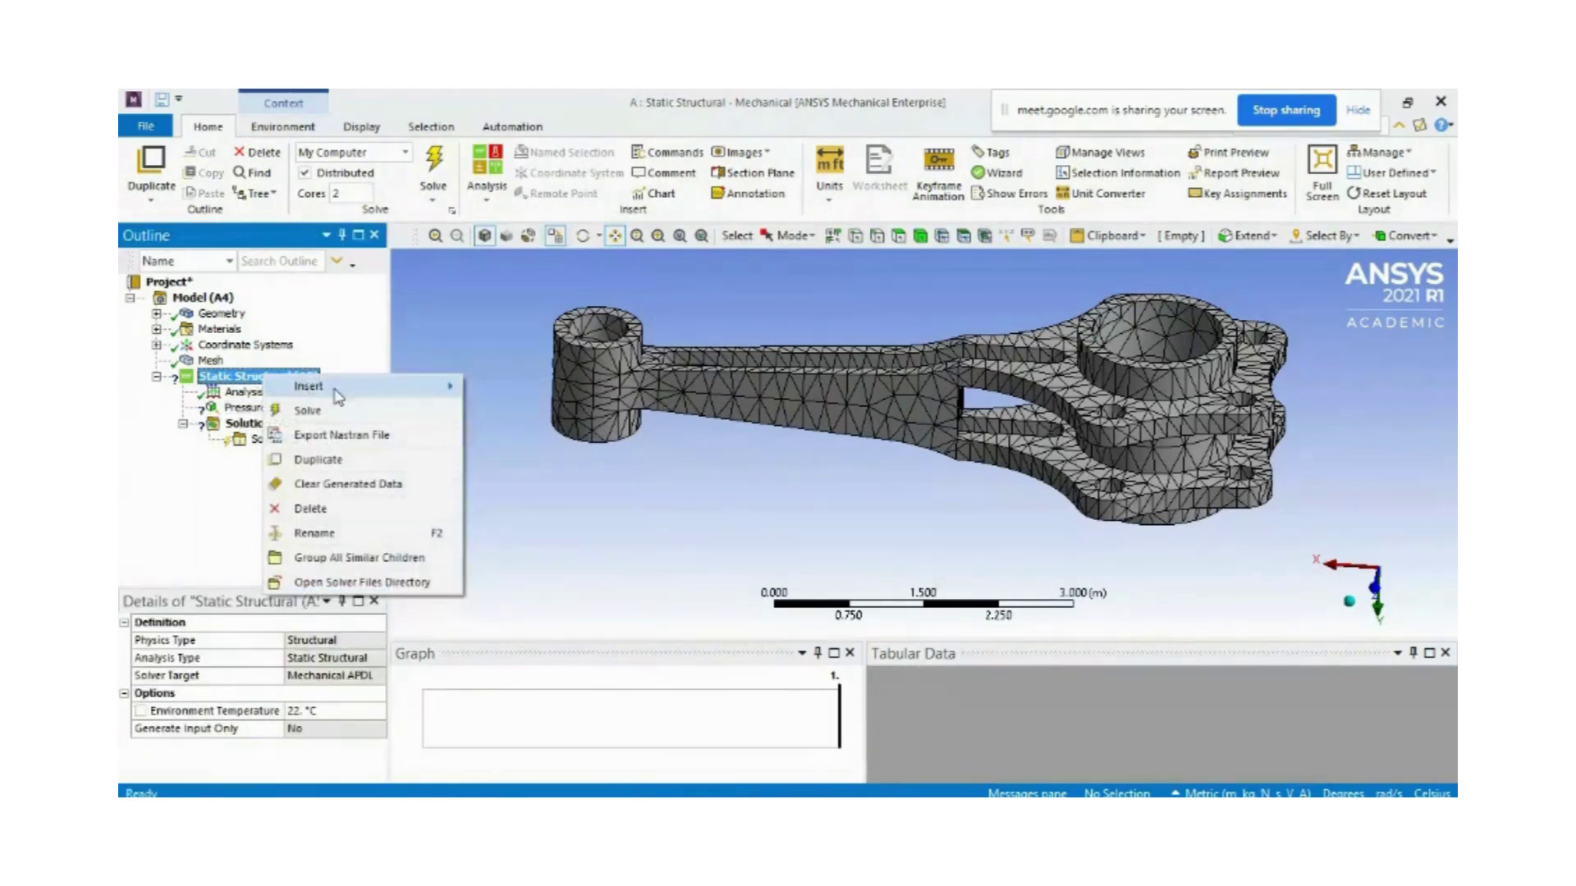
pyautogui.moveTo(337, 397)
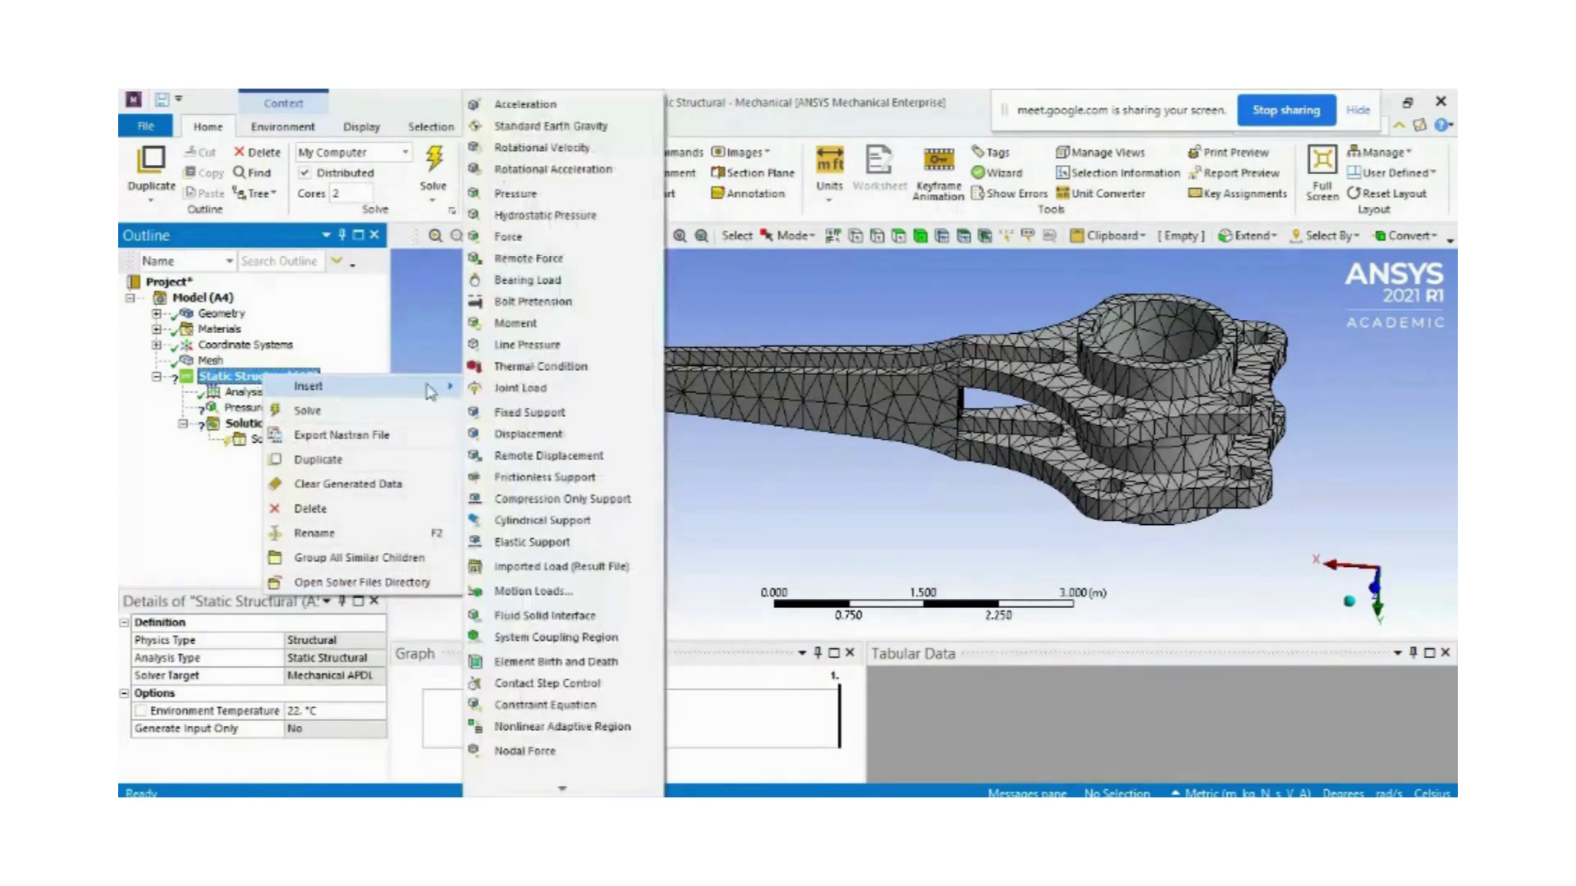
pyautogui.click(547, 413)
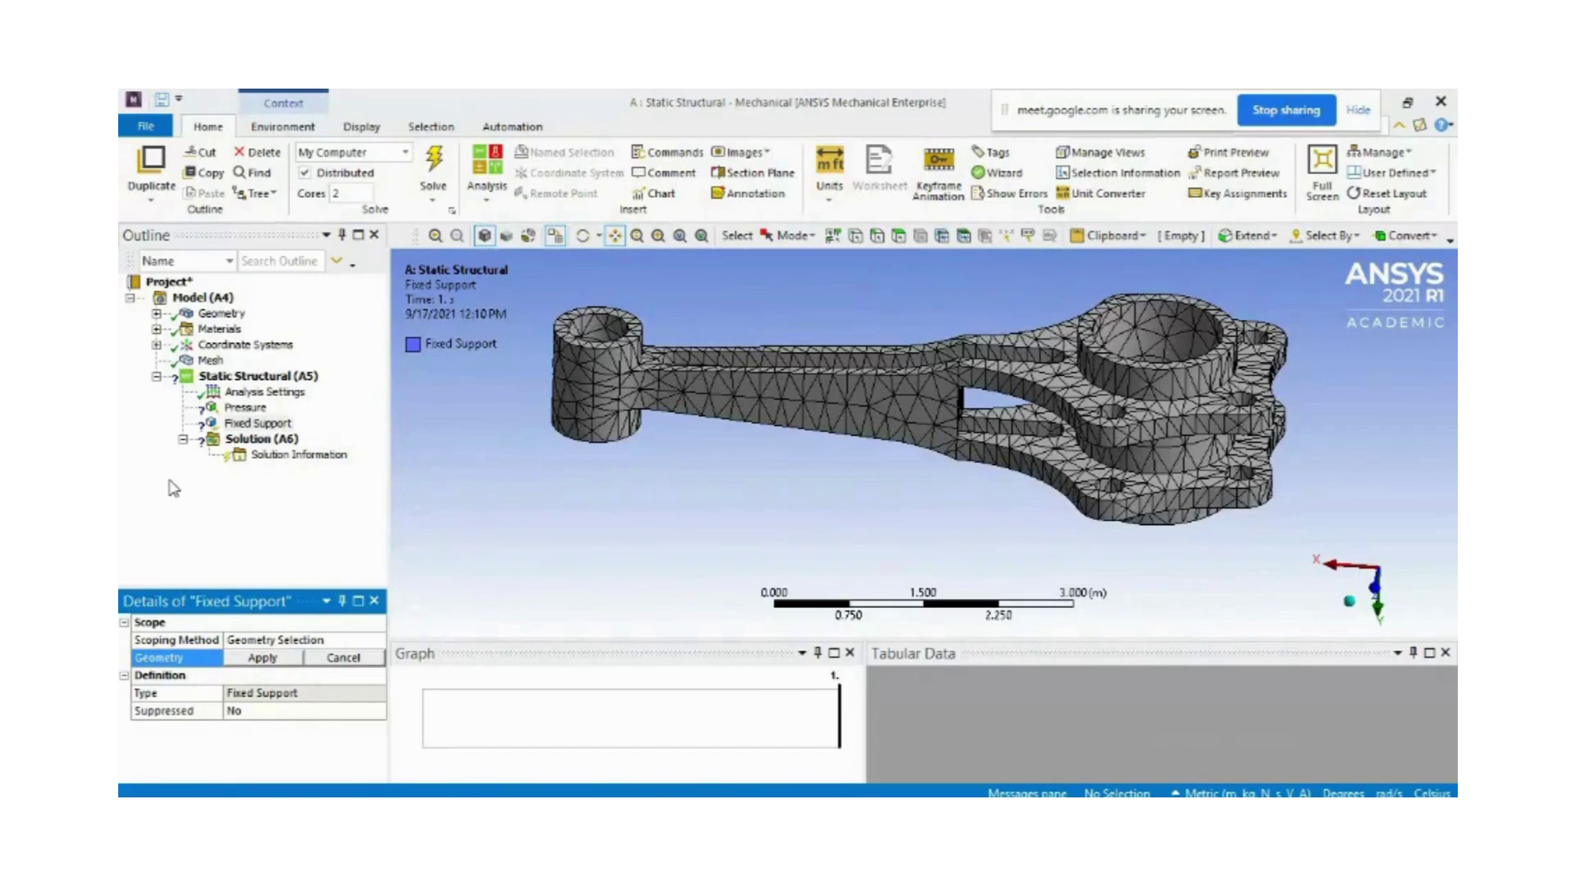
# Scope the pressure load to the two inner bore faces of the connecting rod's small end
pyautogui.click(244, 408)
pyautogui.moveTo(492, 348); pyautogui.dragTo(604, 394, button='middle')
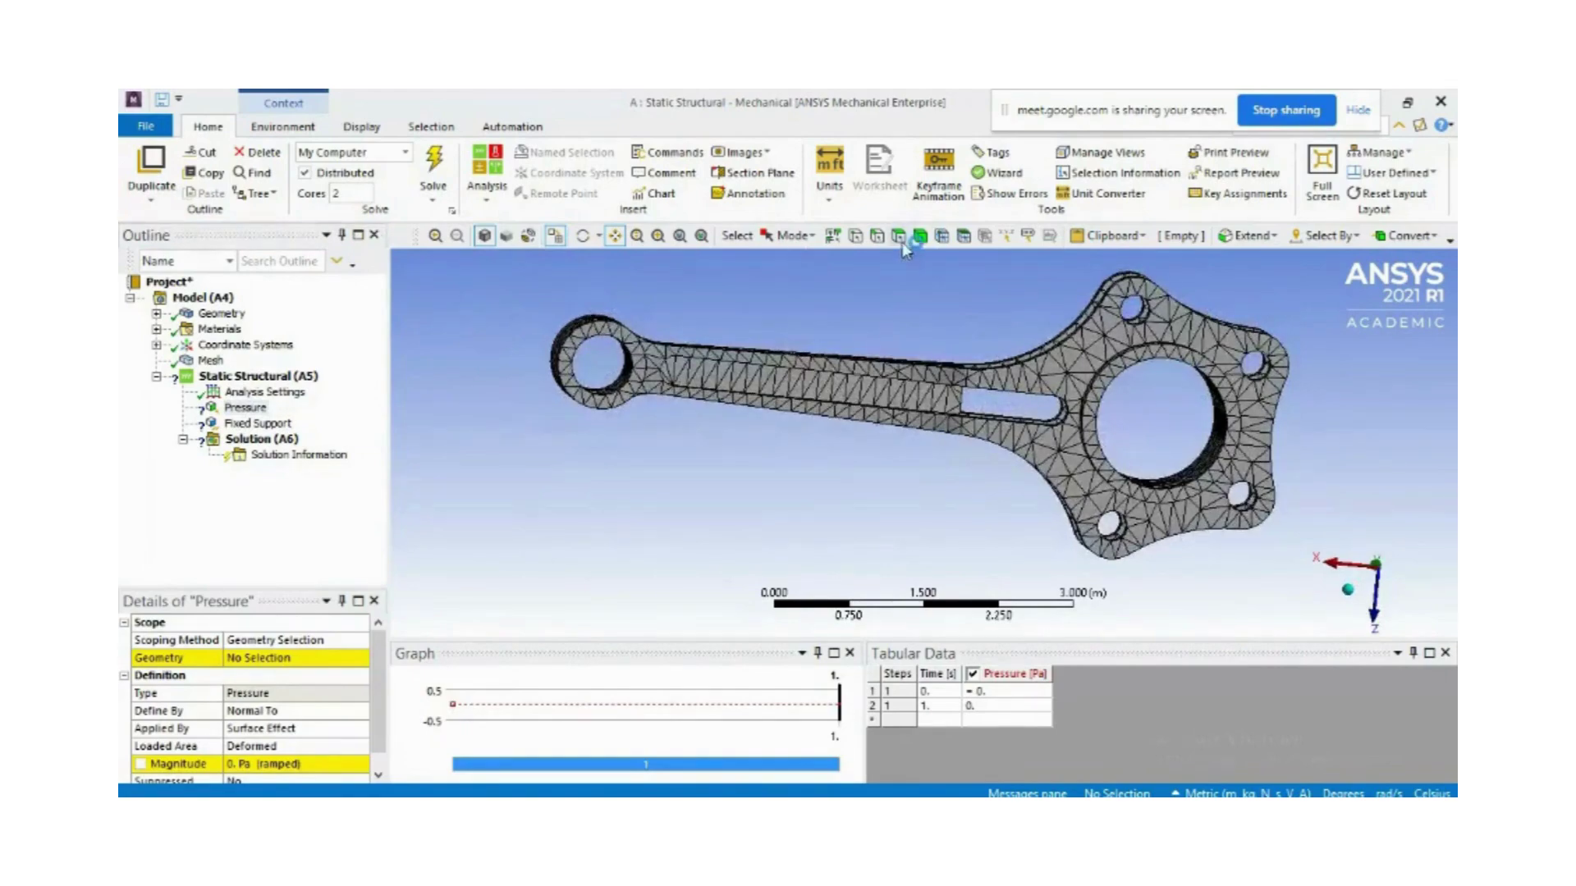
pyautogui.moveTo(656, 361); pyautogui.dragTo(597, 361, button='middle')
pyautogui.click(599, 373)
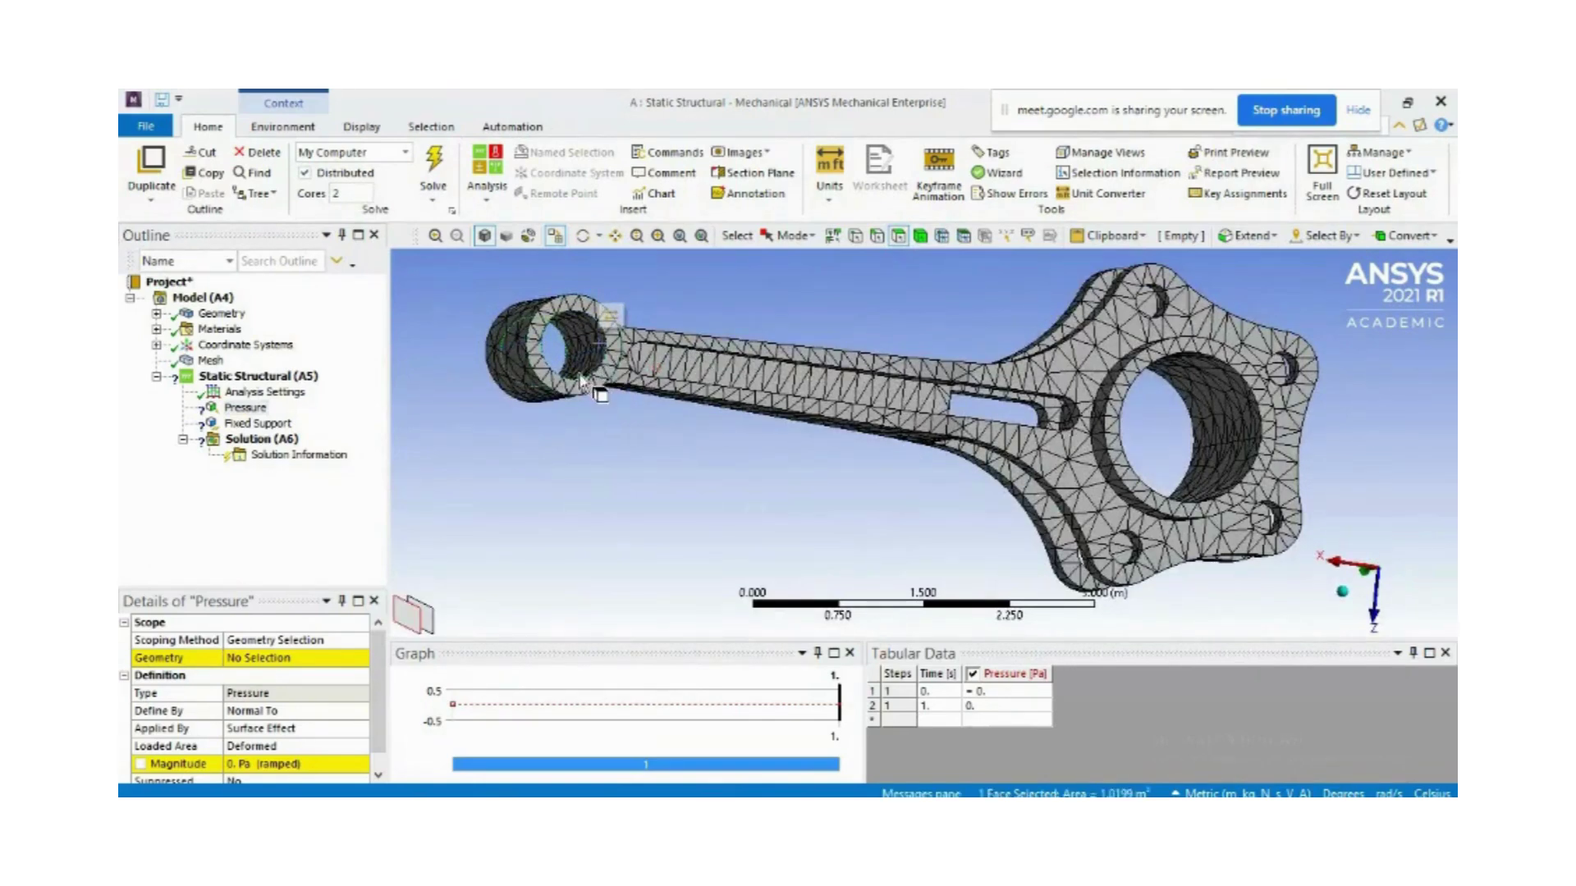
pyautogui.keyDown('ctrl'); pyautogui.click(579, 379); pyautogui.keyUp('ctrl')
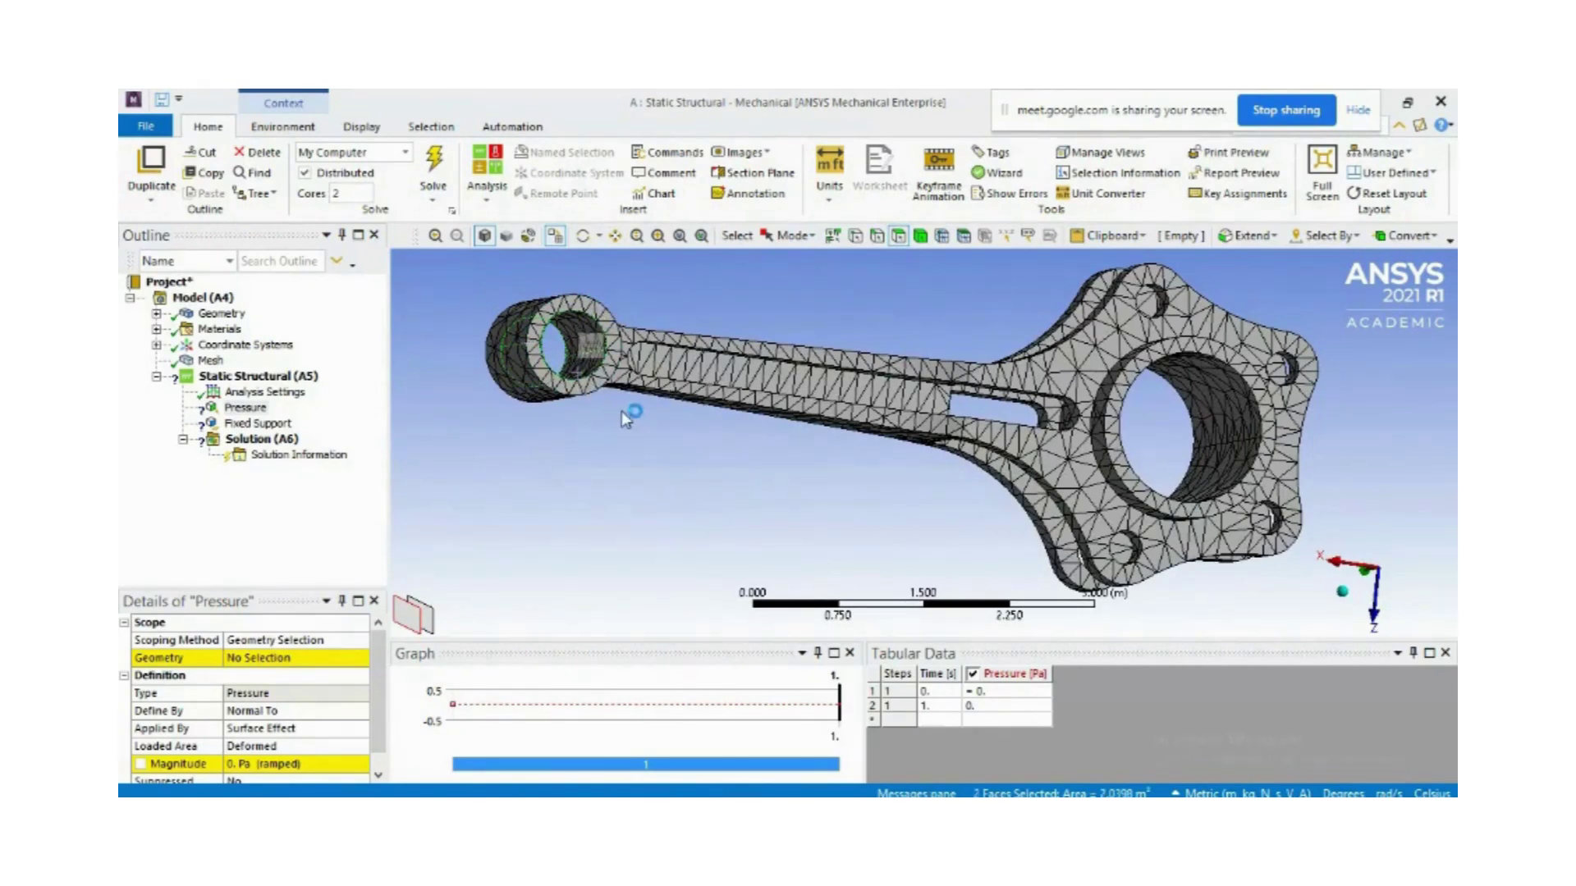
pyautogui.click(260, 661)
pyautogui.click(251, 659)
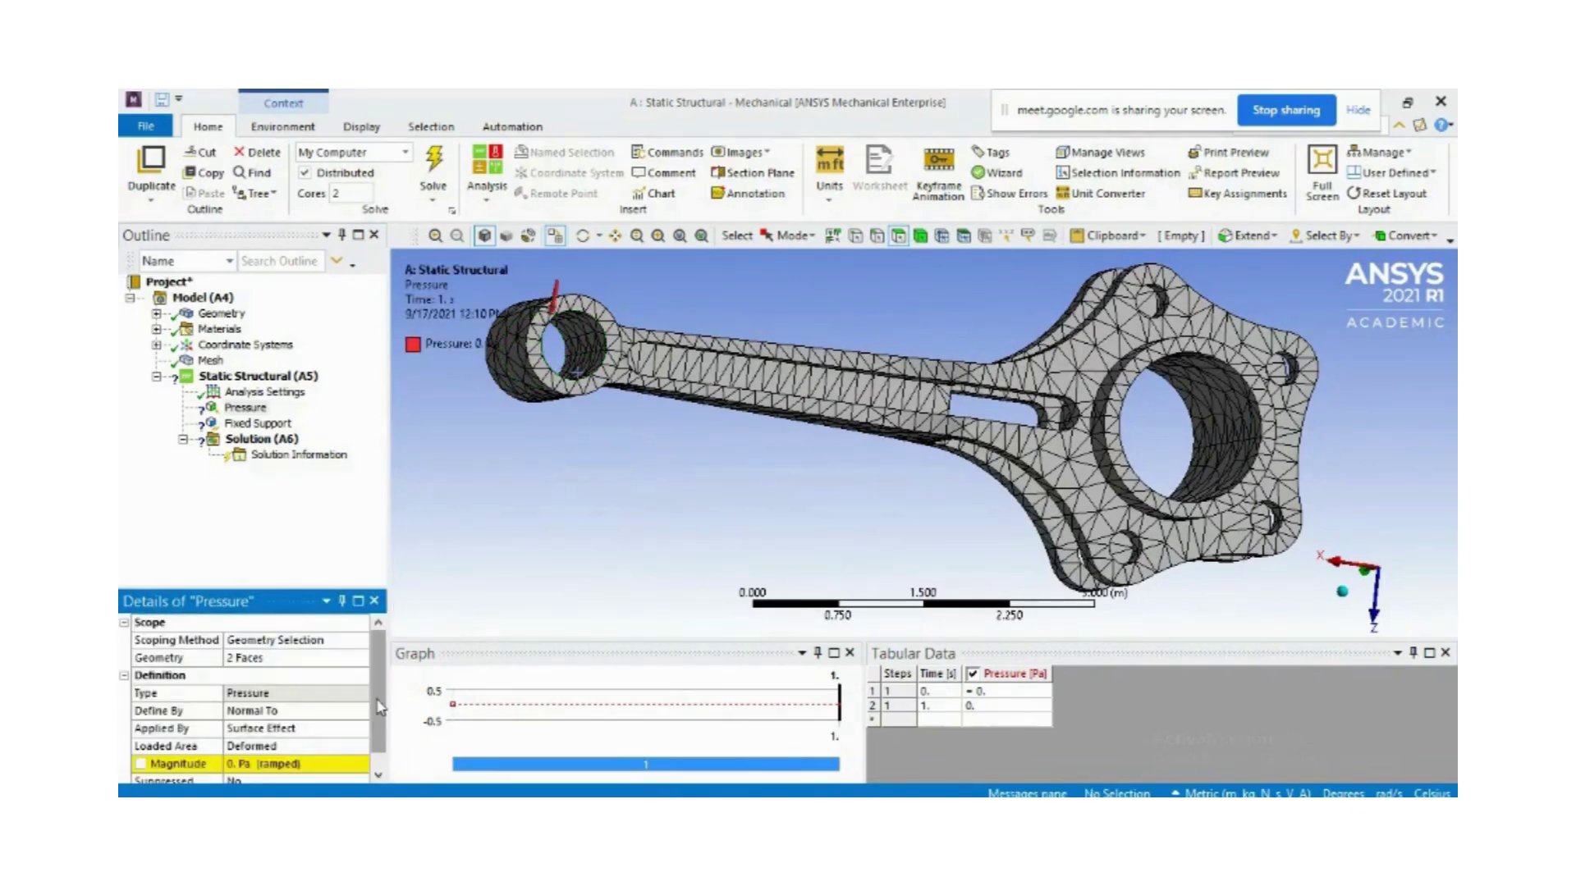
# Define the pressure by Components with an X component of -100 Pa and check its direction on the small end
pyautogui.scroll(-1, 378, 706)
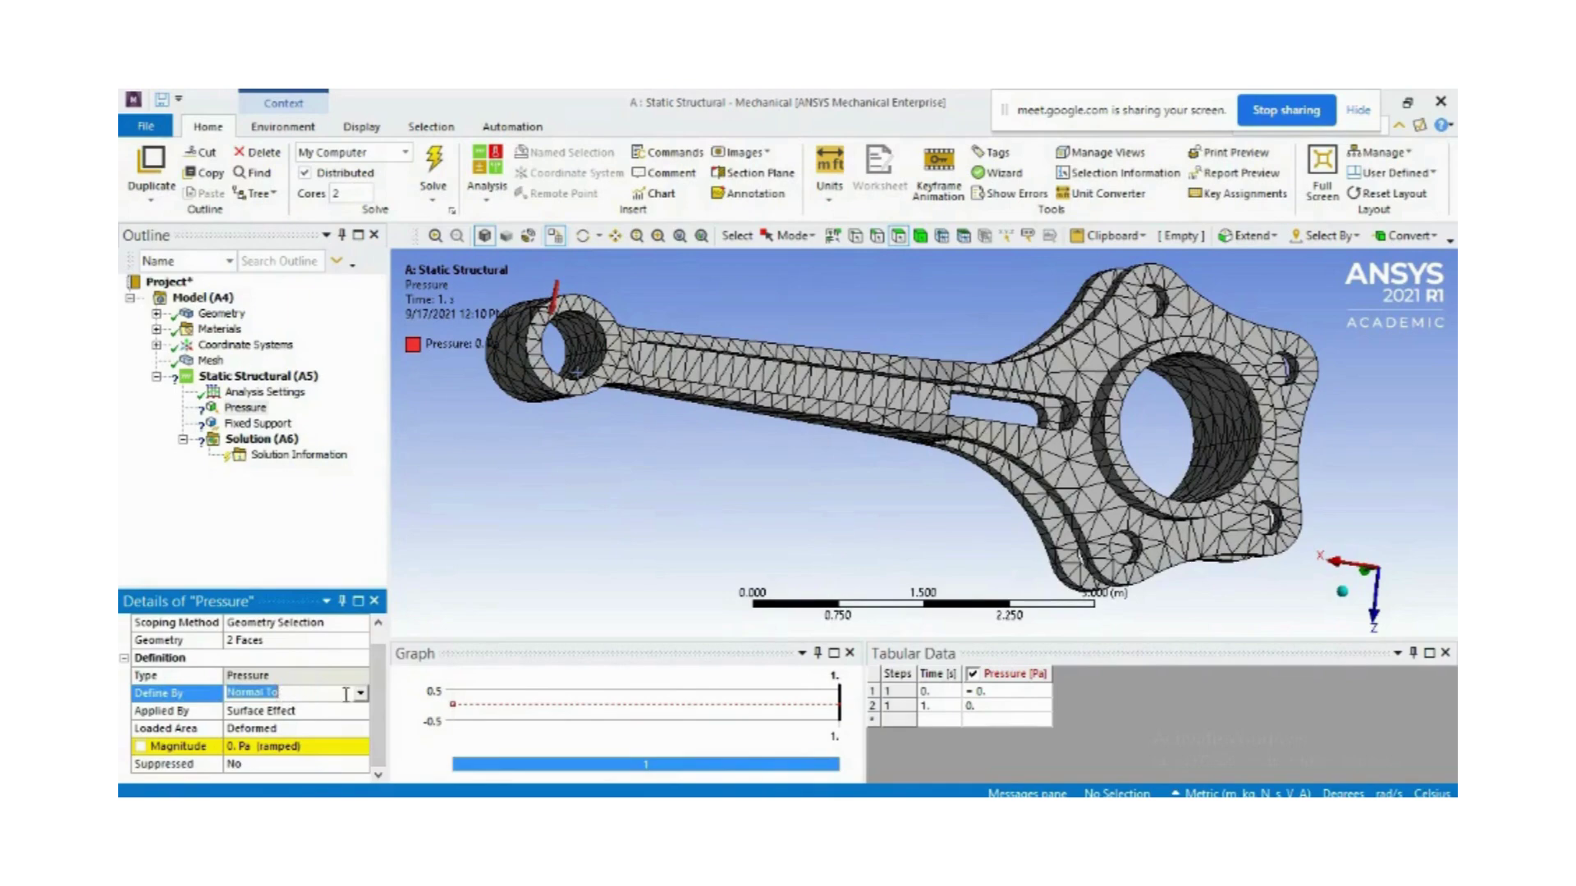
pyautogui.click(287, 693)
pyautogui.click(254, 712)
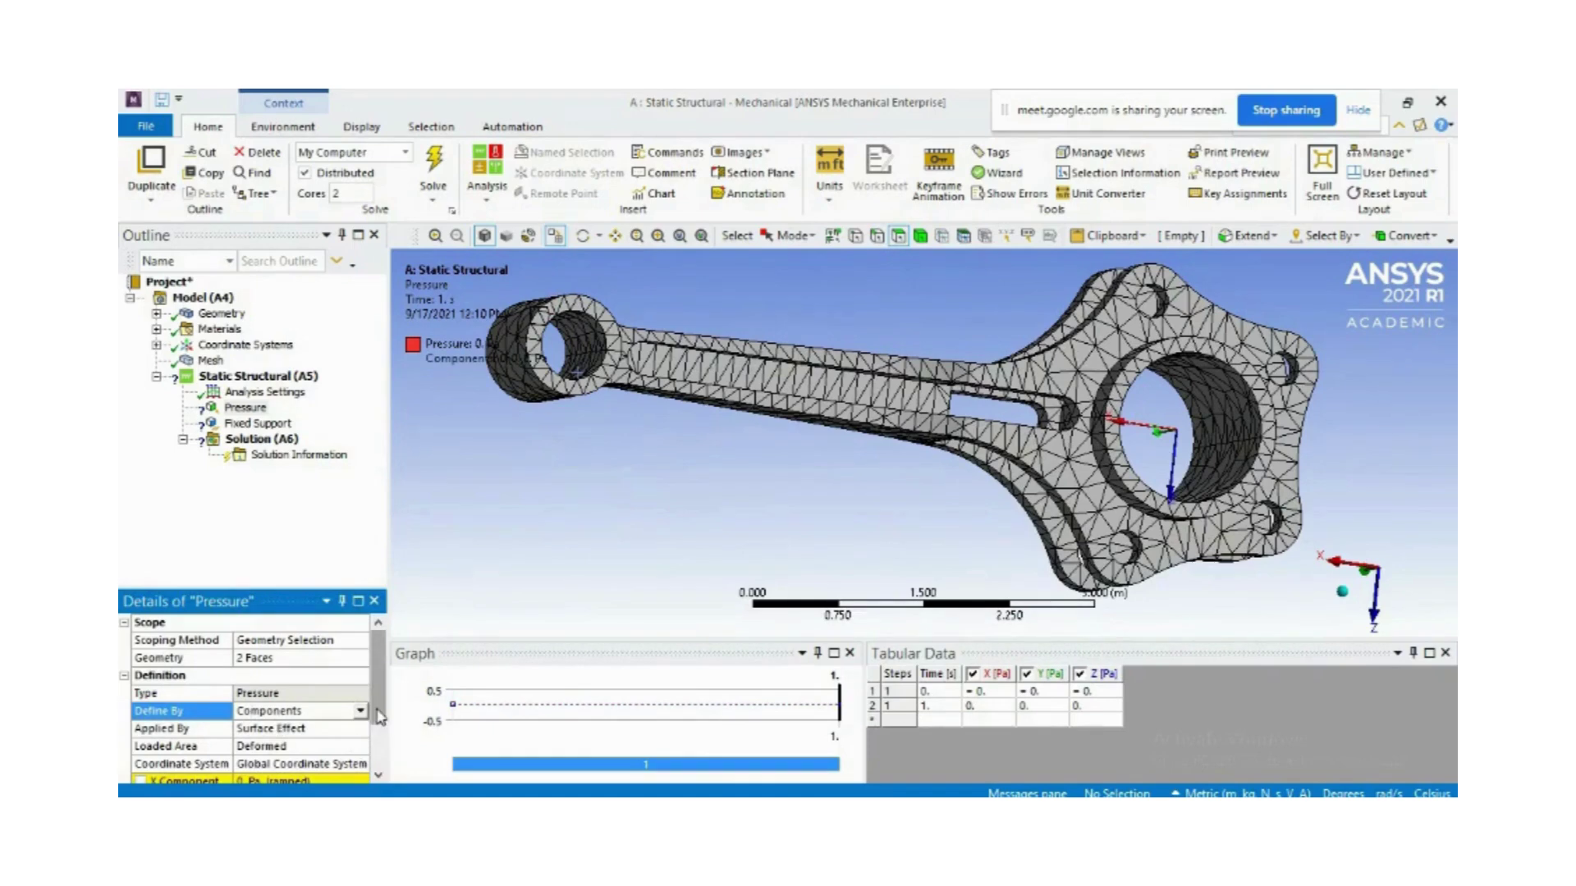
pyautogui.scroll(-2, 379, 722)
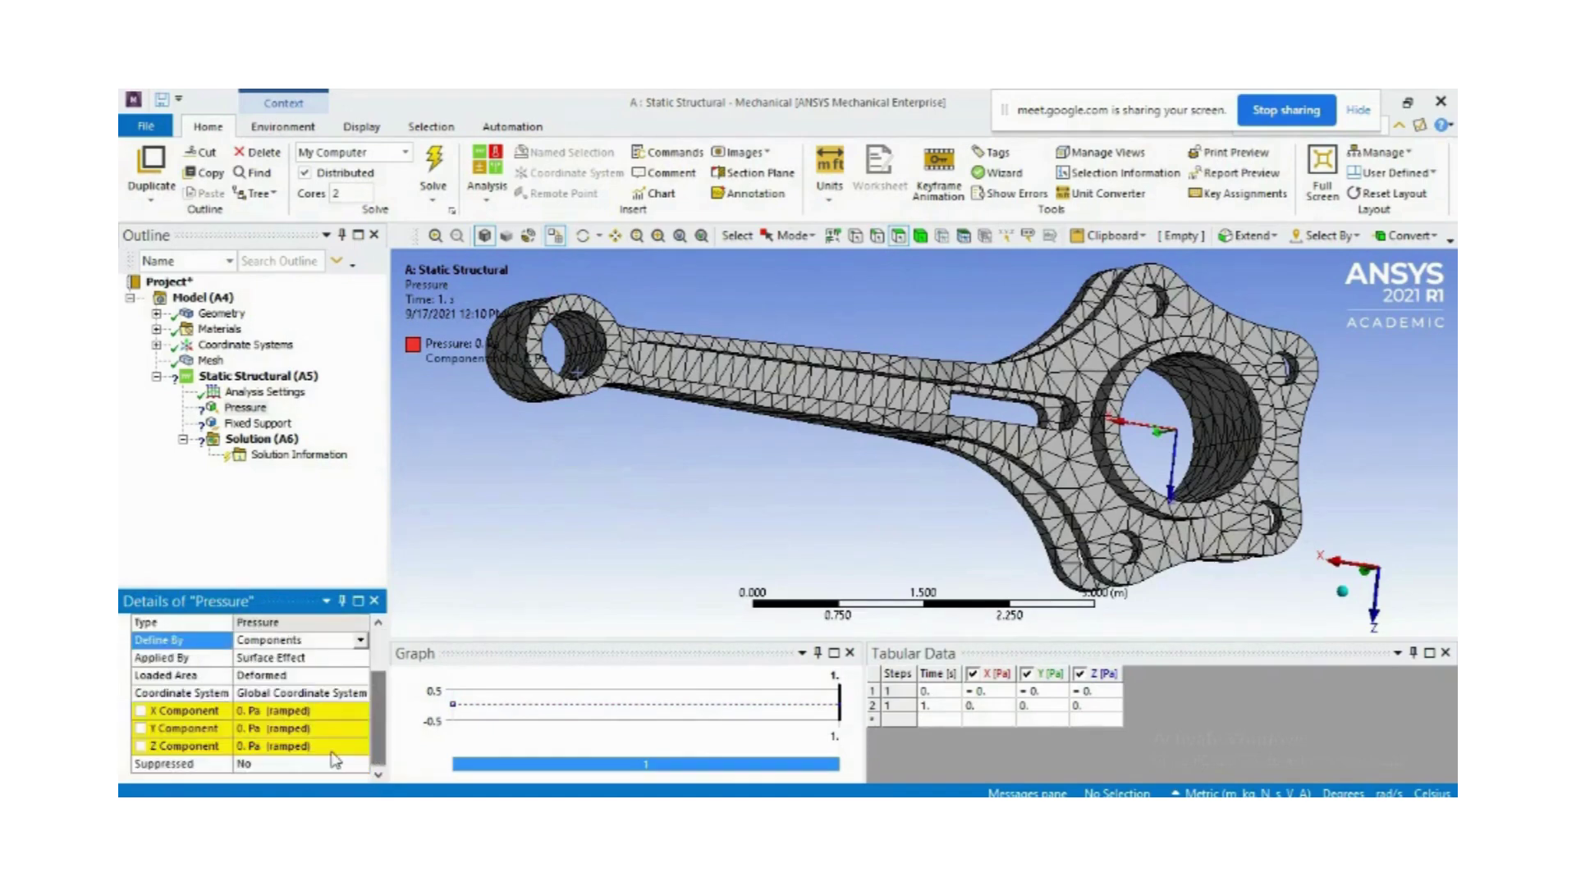
pyautogui.click(246, 712)
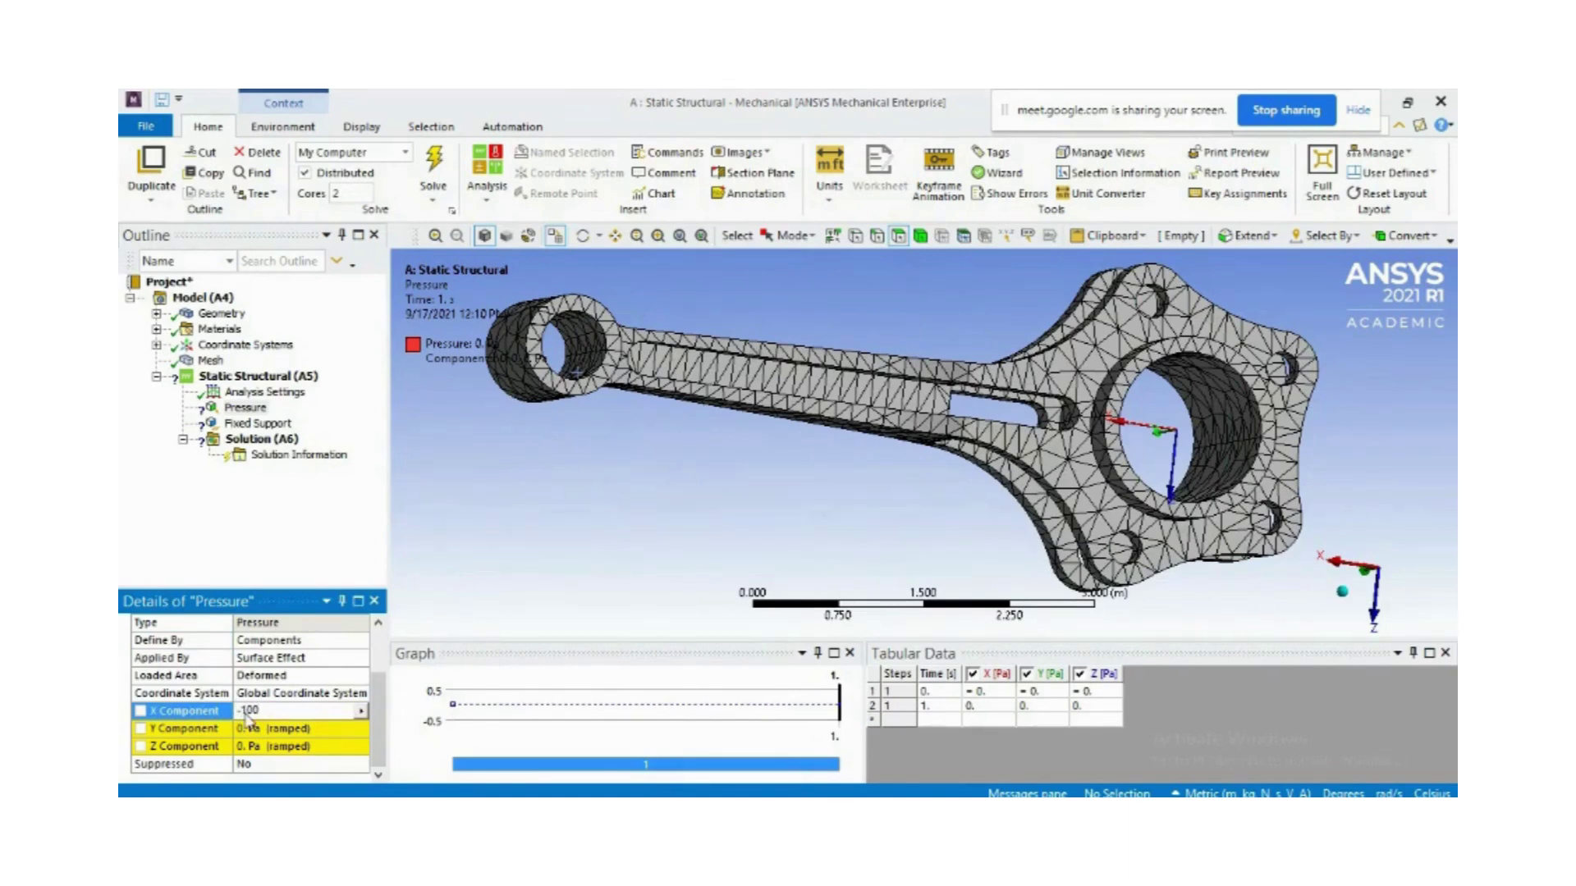
pyautogui.press('Return')
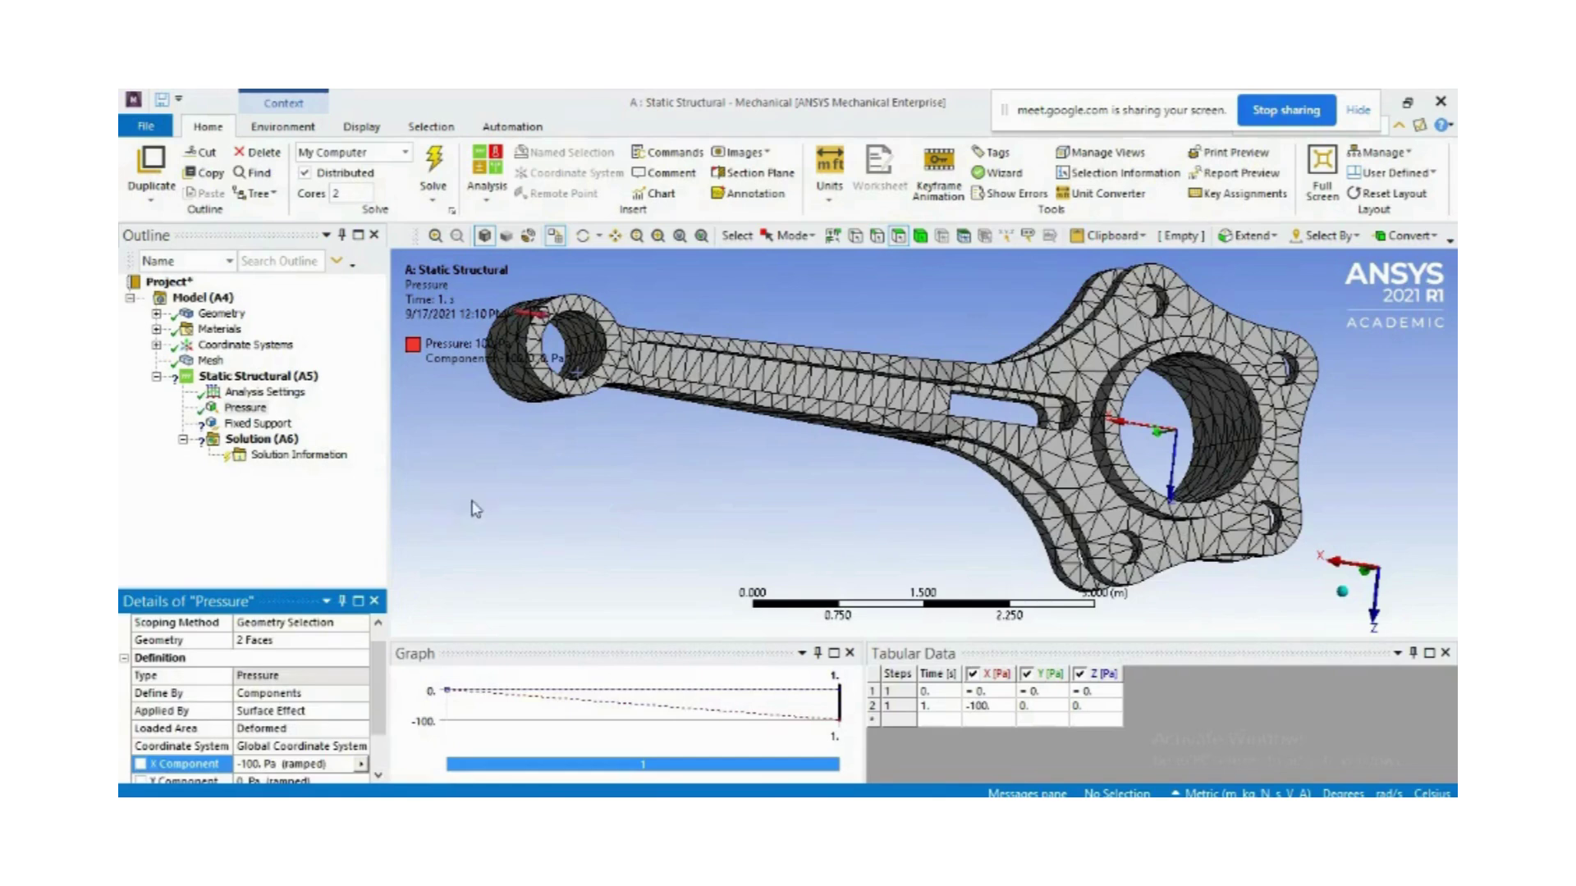
pyautogui.moveTo(552, 338); pyautogui.dragTo(601, 402, button='middle')
pyautogui.moveTo(816, 522); pyautogui.dragTo(800, 463, button='middle')
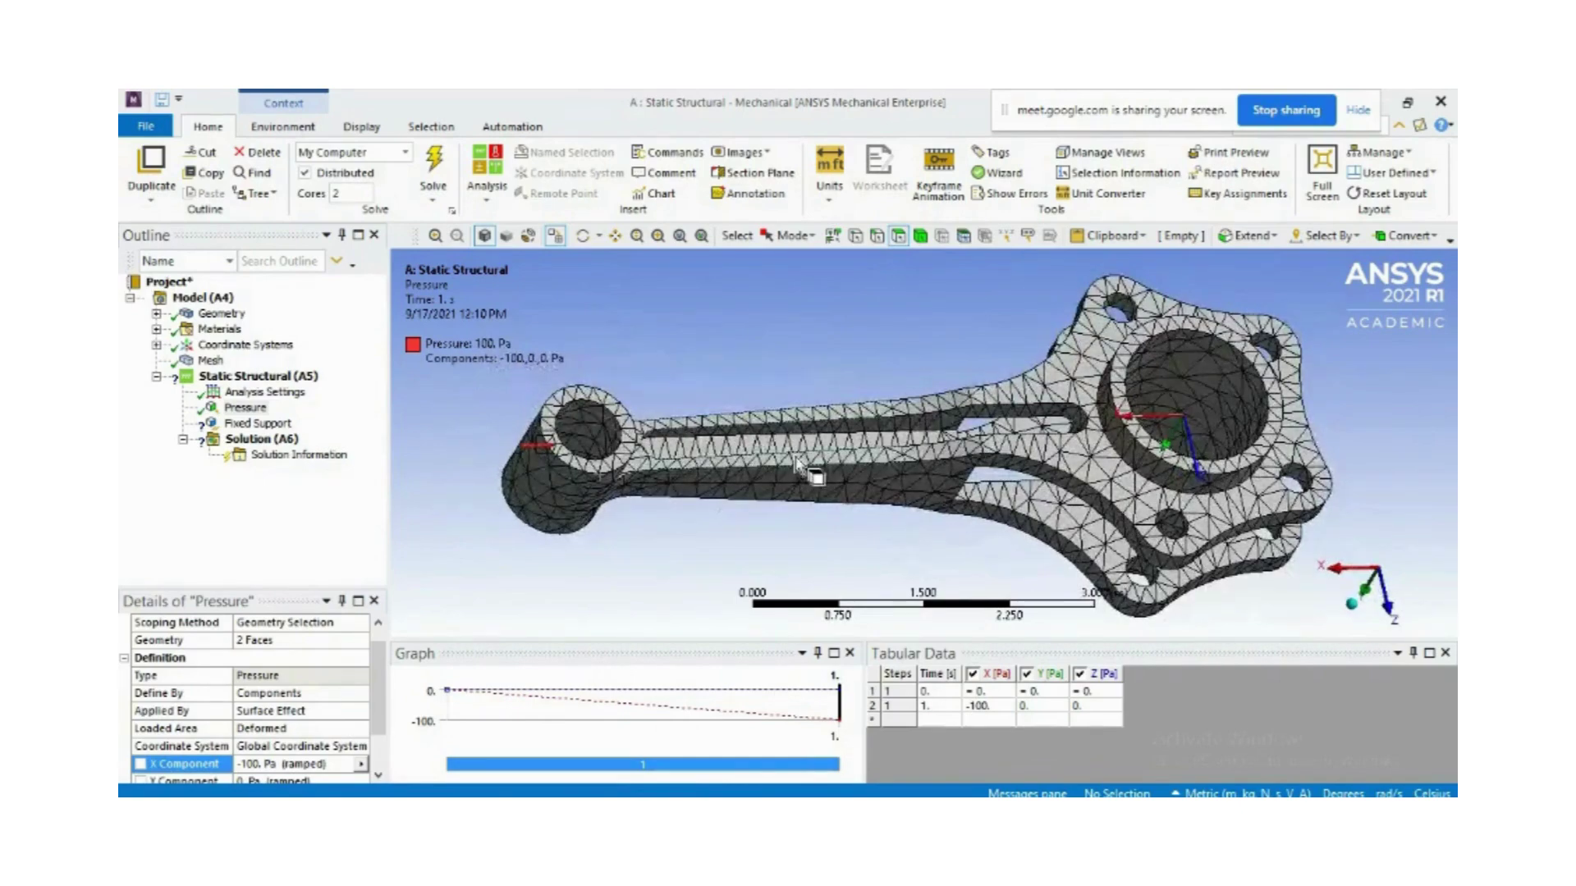
pyautogui.scroll(3, 572, 448)
pyautogui.moveTo(572, 447); pyautogui.dragTo(538, 386, button='middle')
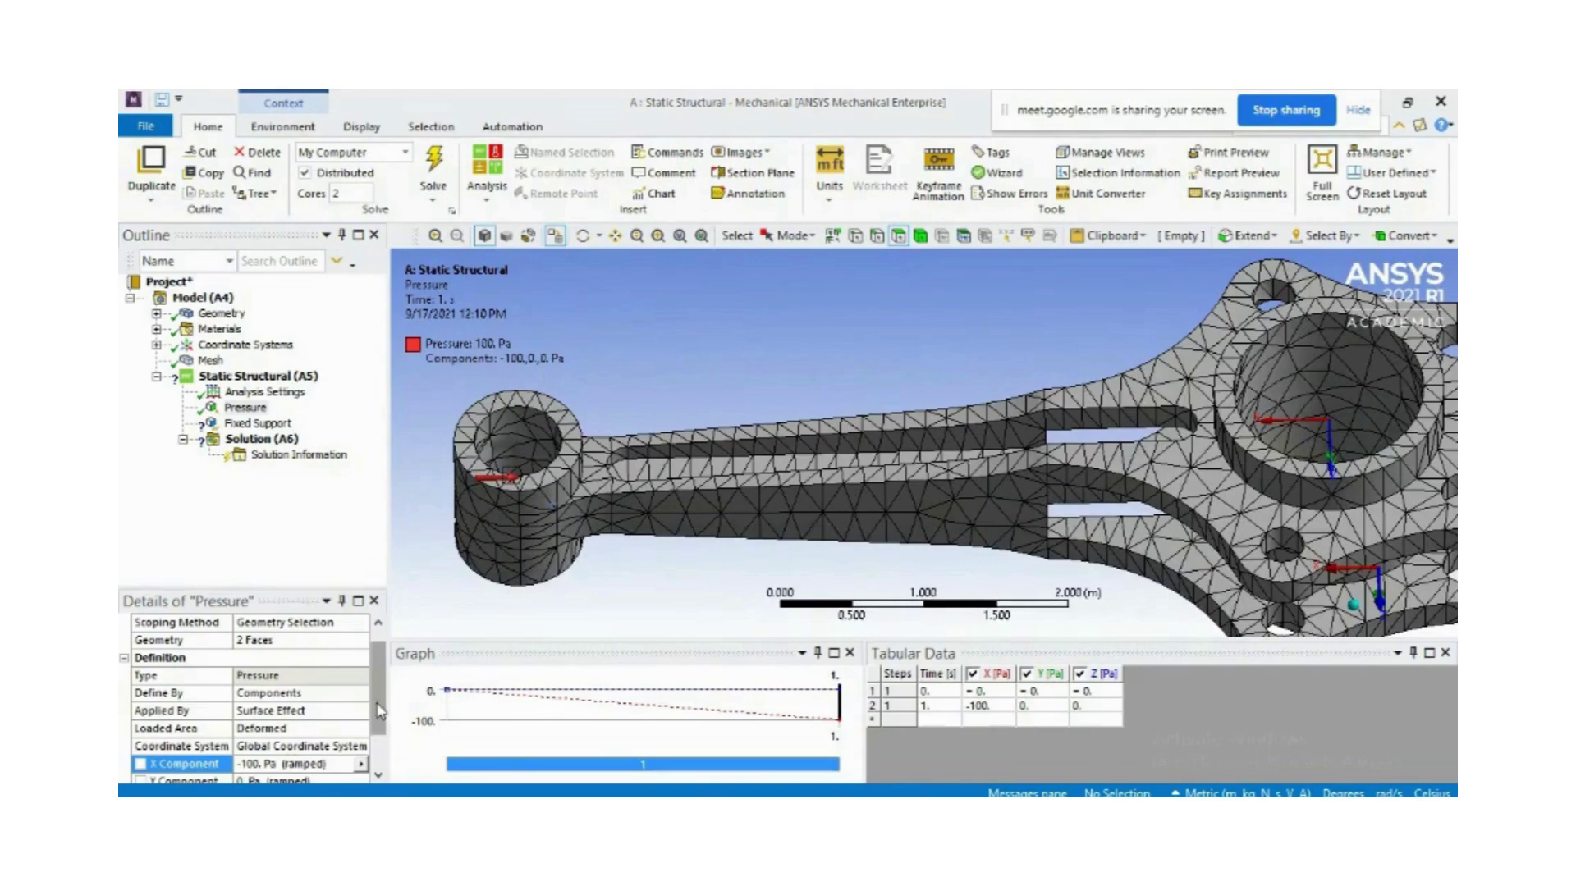
pyautogui.scroll(-2, 358, 733)
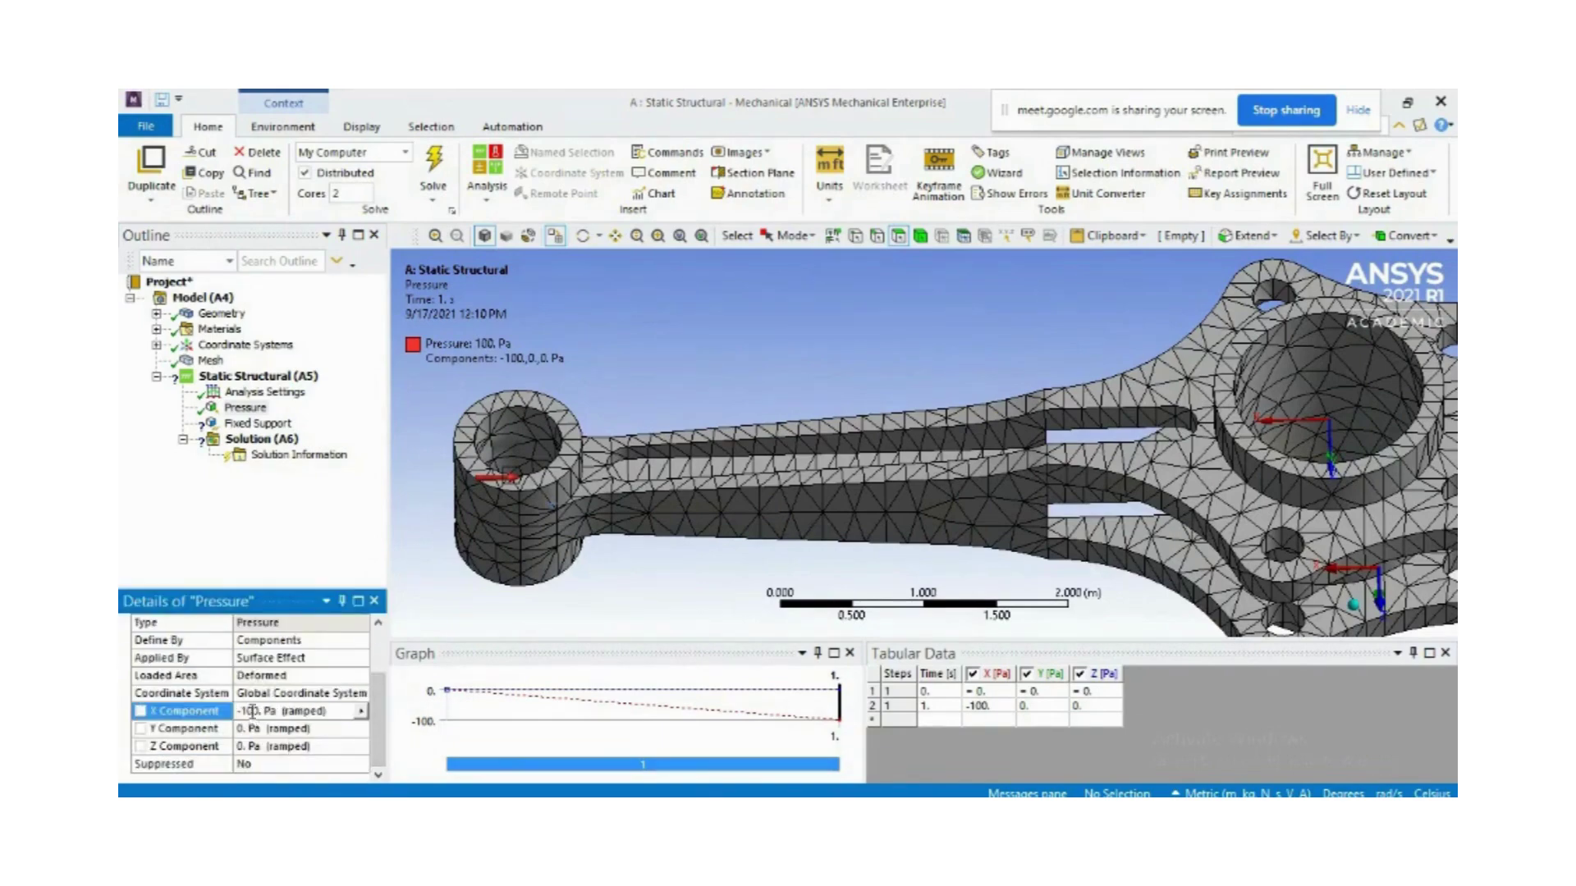
# For the fixed support, select seven circular edges of the bolt holes around the connecting rod's big end
pyautogui.click(251, 423)
pyautogui.moveTo(1044, 566); pyautogui.dragTo(1017, 540, button='middle')
pyautogui.scroll(-2, 1407, 492)
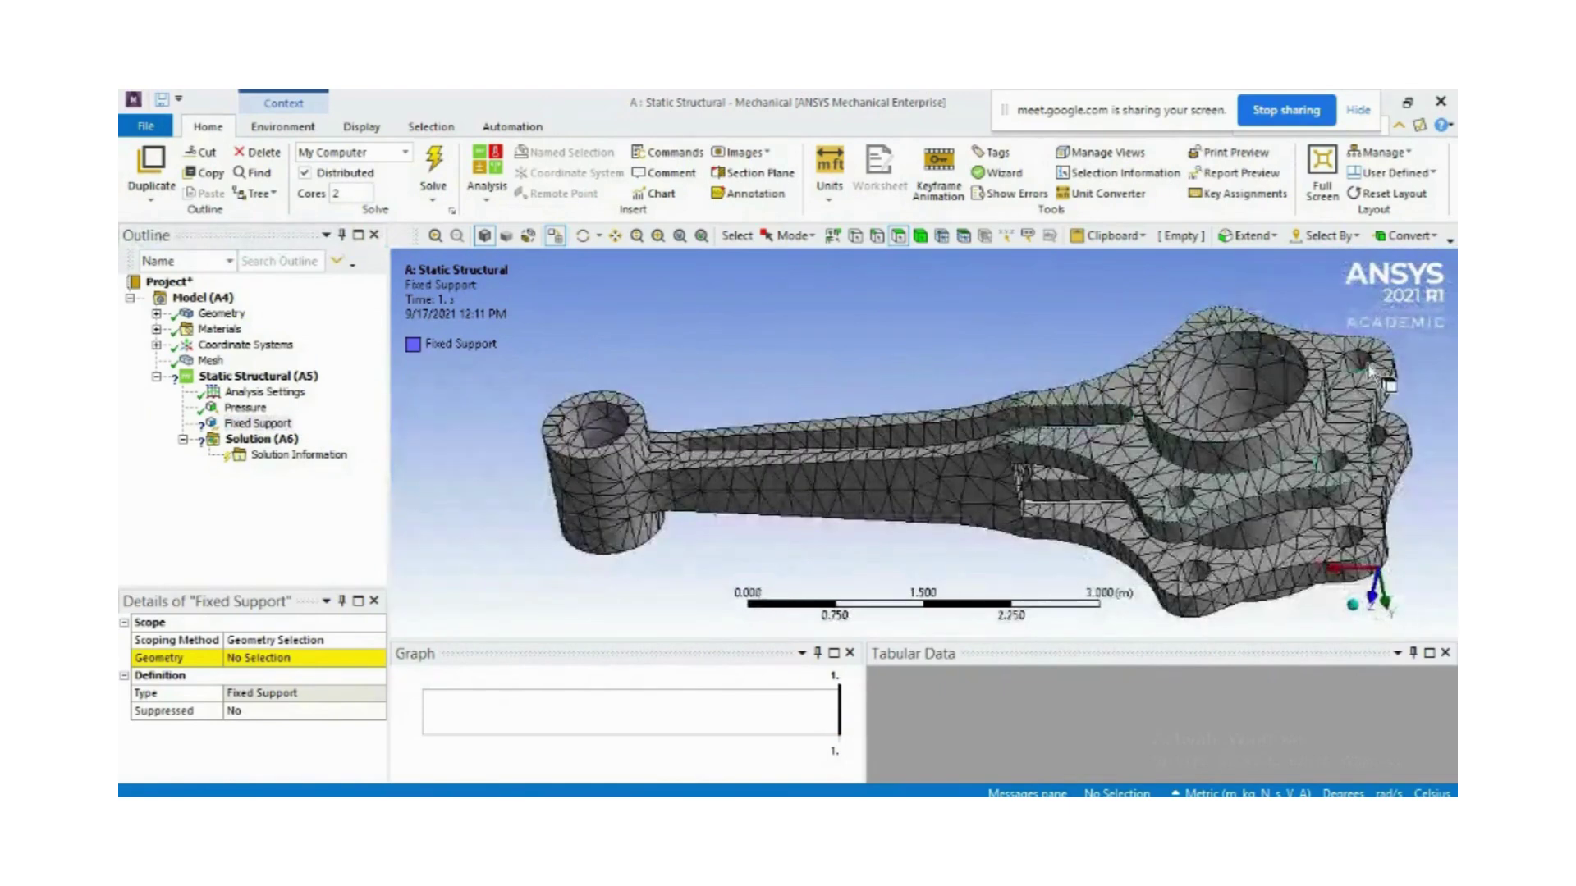
pyautogui.click(877, 238)
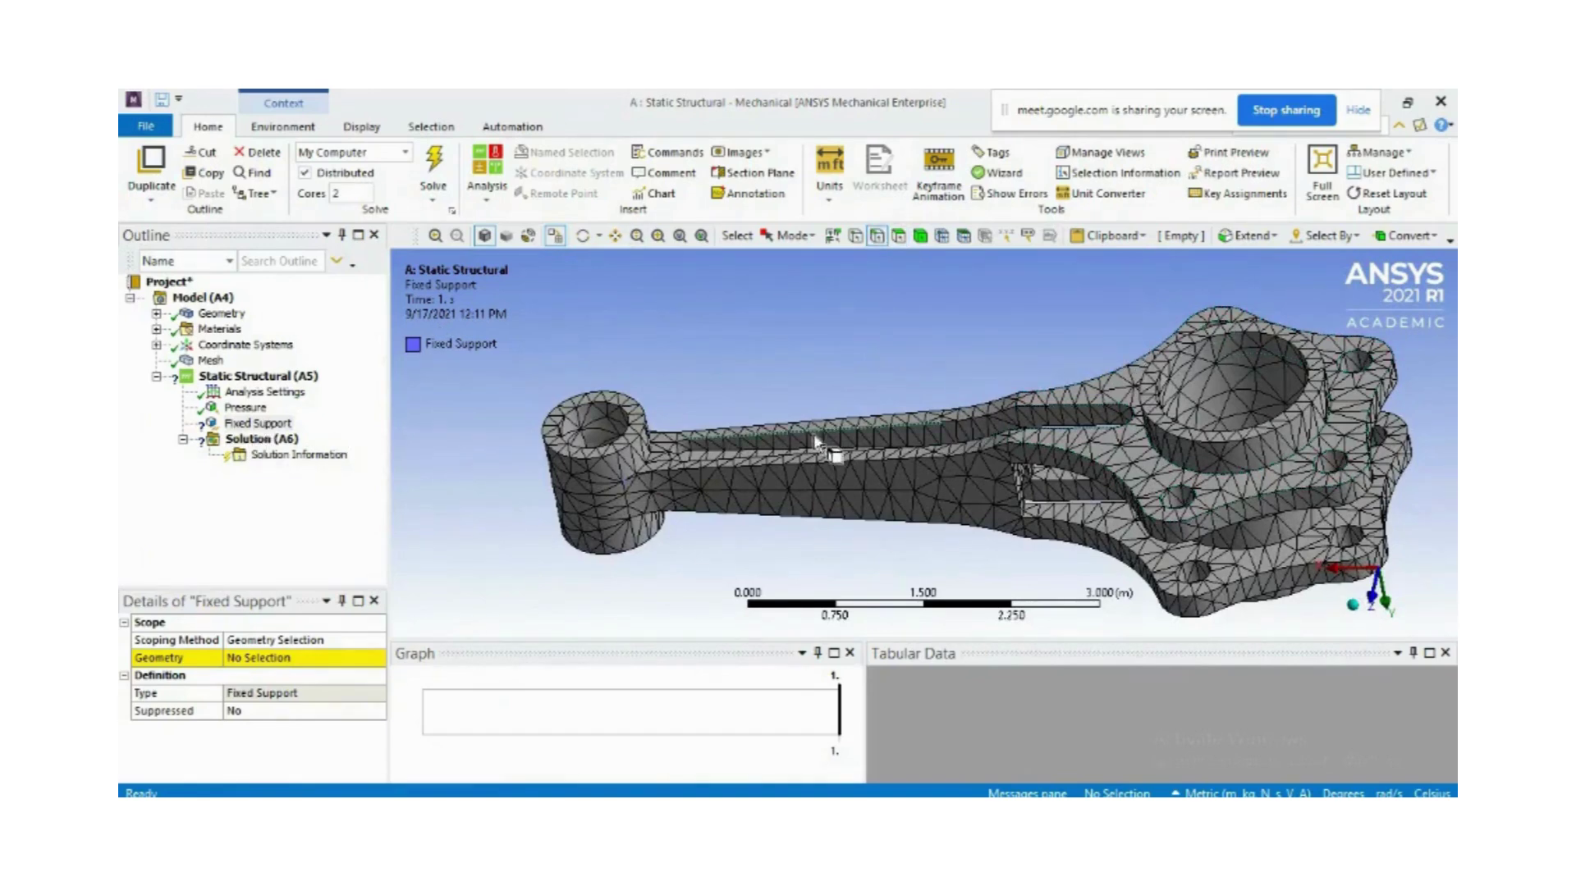
pyautogui.click(1364, 371)
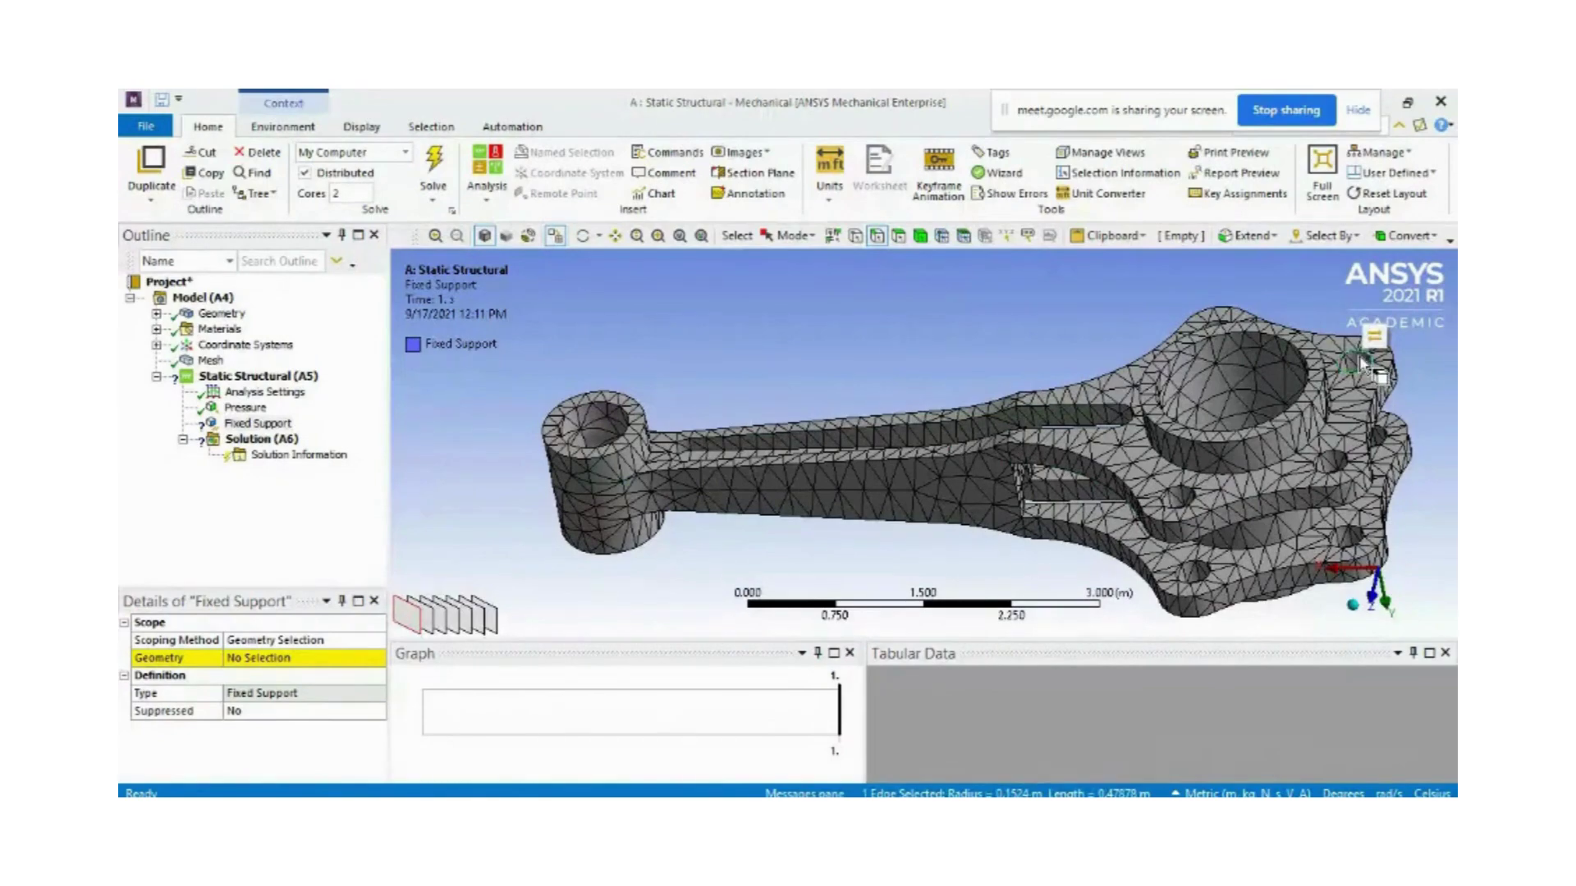
pyautogui.keyDown('ctrl'); pyautogui.click(1338, 478); pyautogui.keyUp('ctrl')
pyautogui.keyDown('ctrl'); pyautogui.click(1338, 478); pyautogui.keyUp('ctrl')
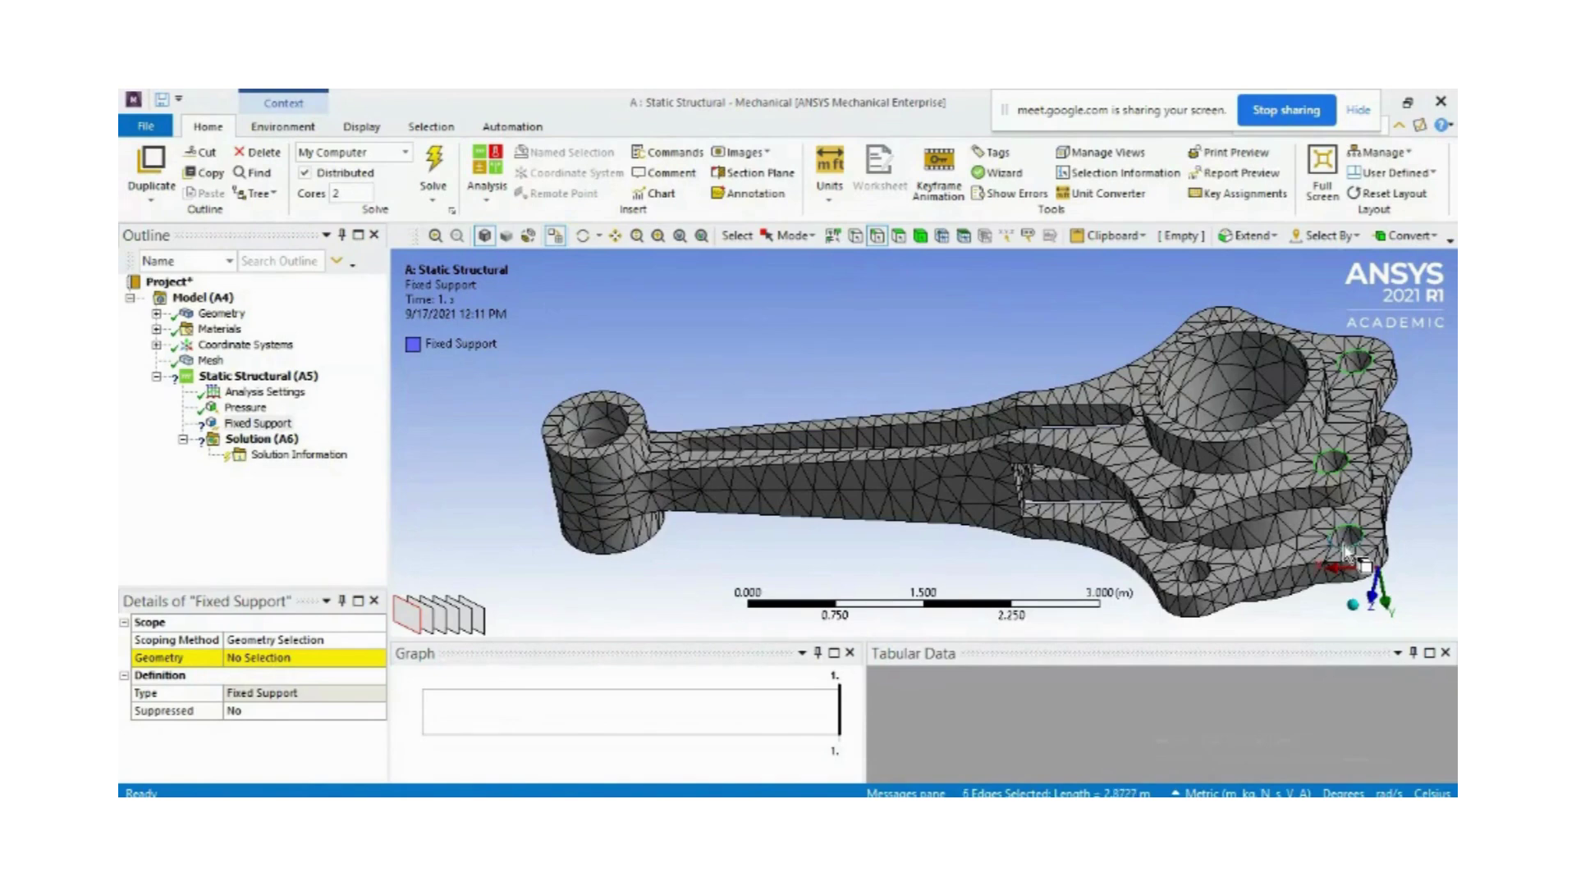
pyautogui.keyDown('ctrl'); pyautogui.click(1383, 438); pyautogui.keyUp('ctrl')
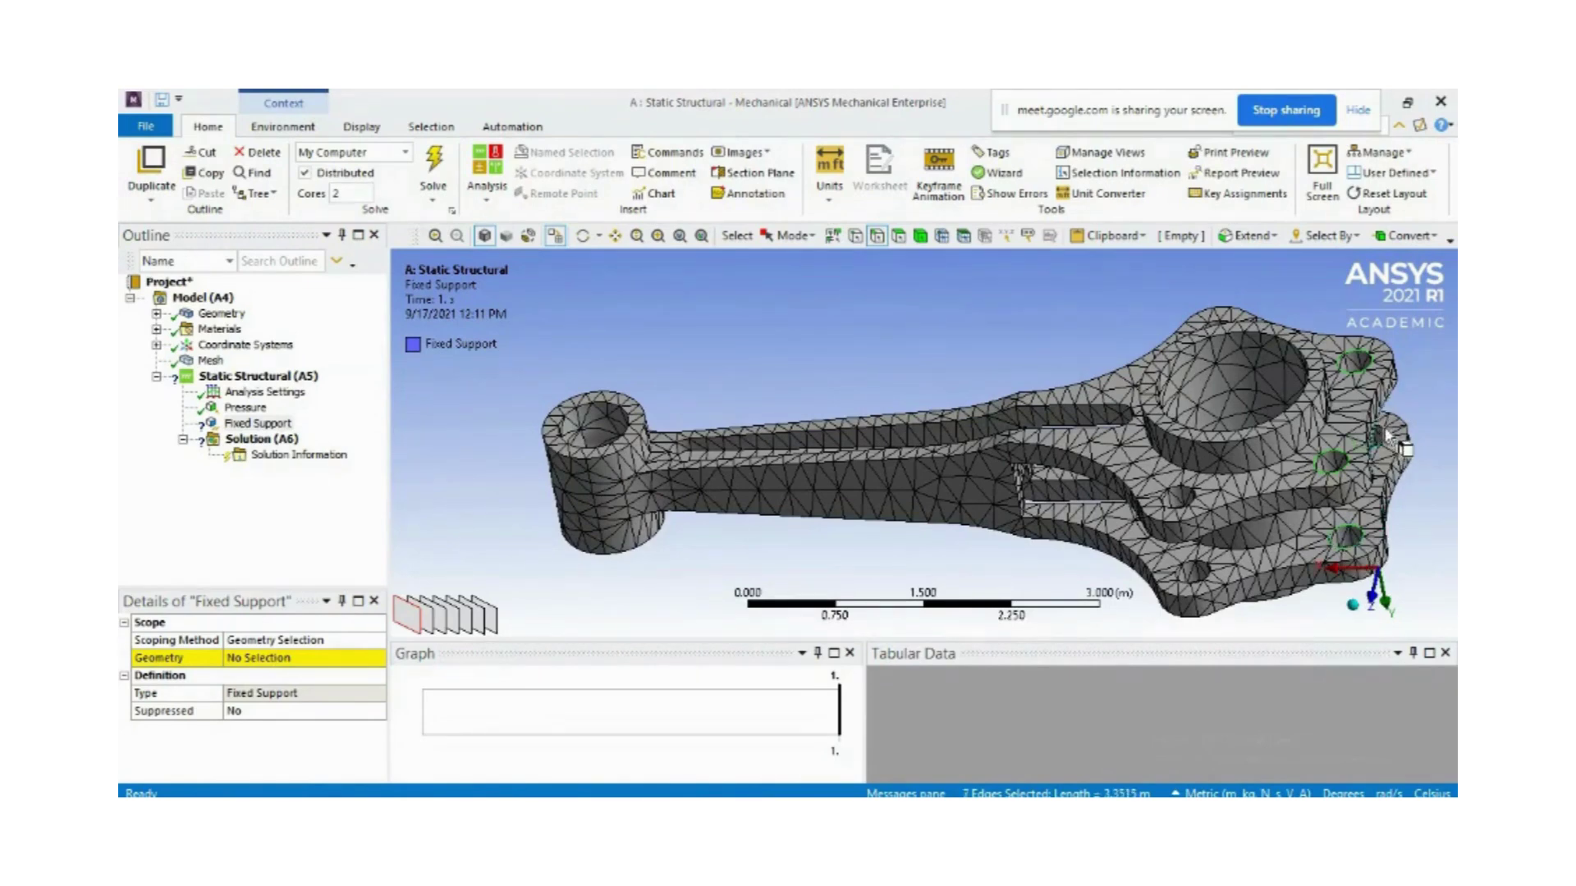
# Inspect the selected bolt-hole edges up close and apply them as the fixed support's geometry
pyautogui.scroll(2, 1387, 433)
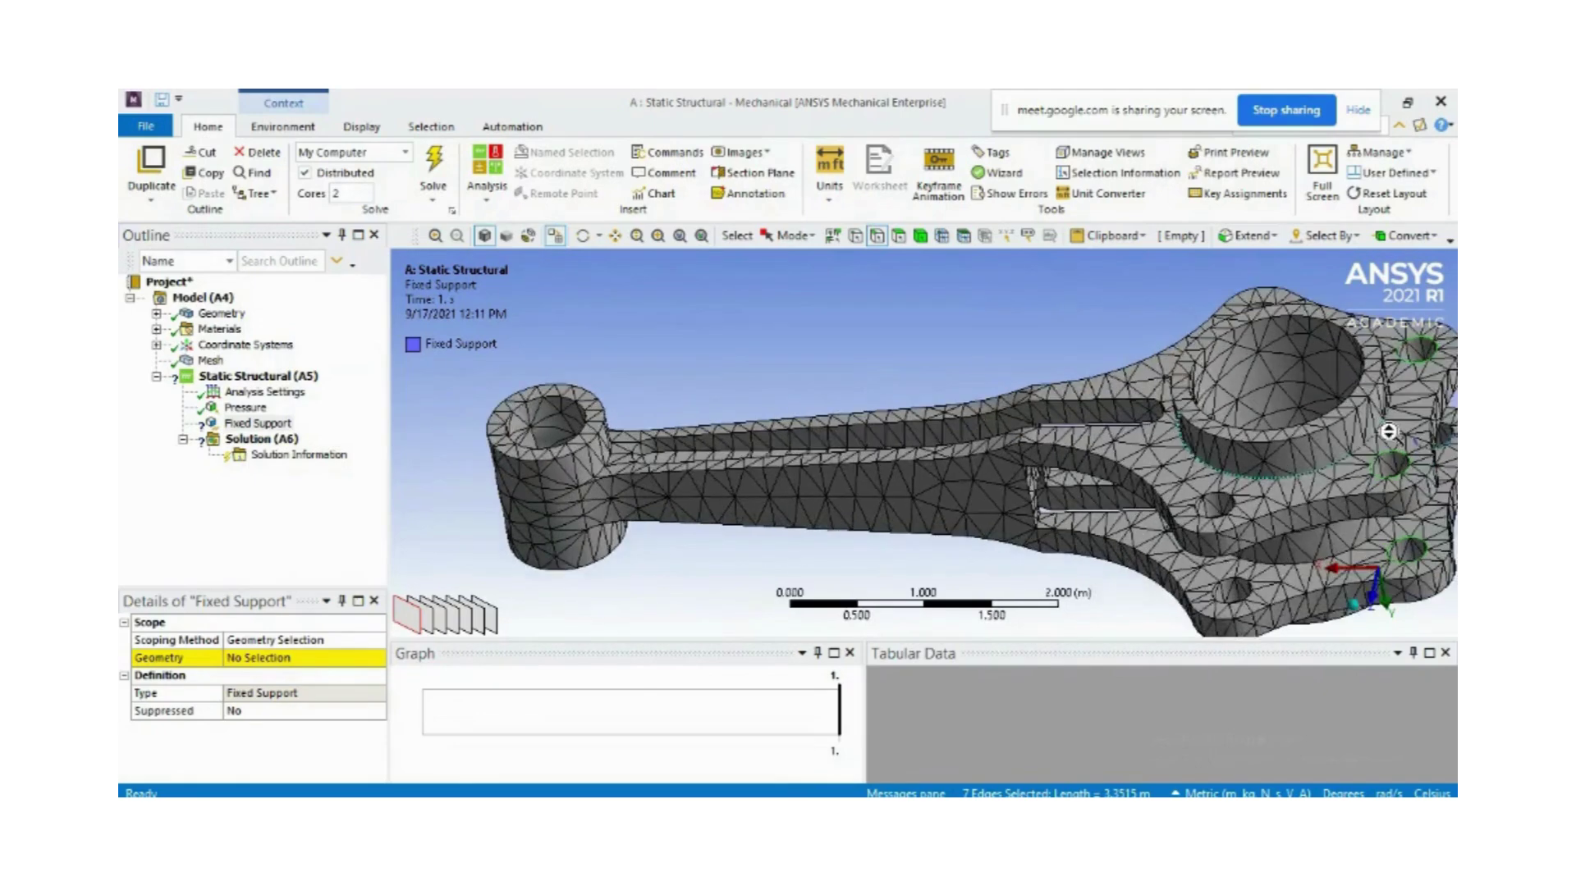
pyautogui.scroll(1, 1386, 432)
pyautogui.press('F7')
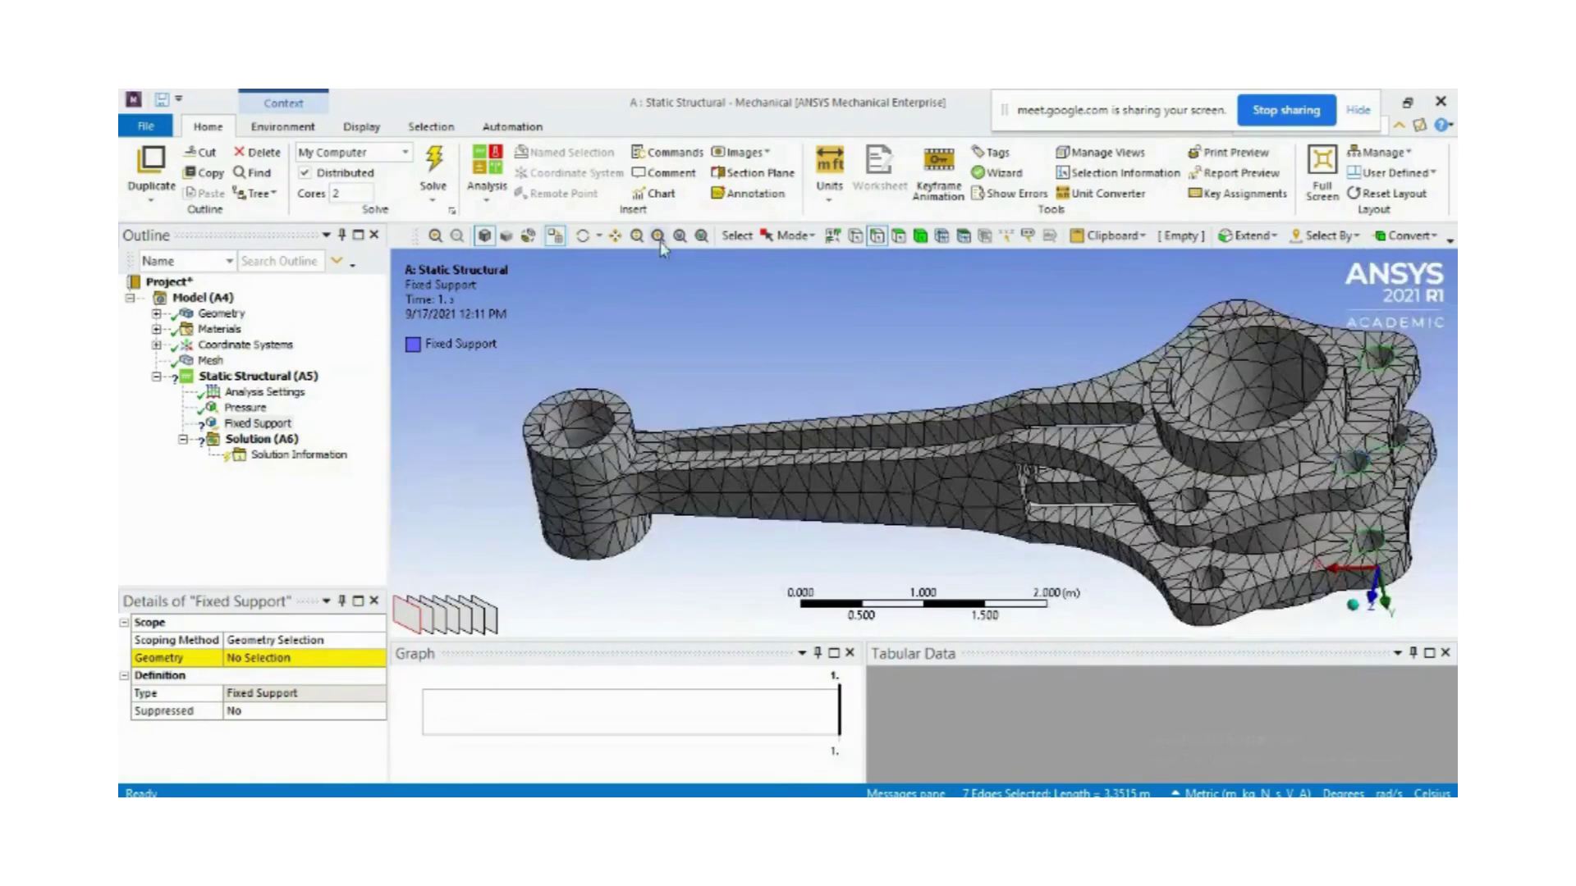
pyautogui.click(615, 235)
pyautogui.scroll(3, 1411, 495)
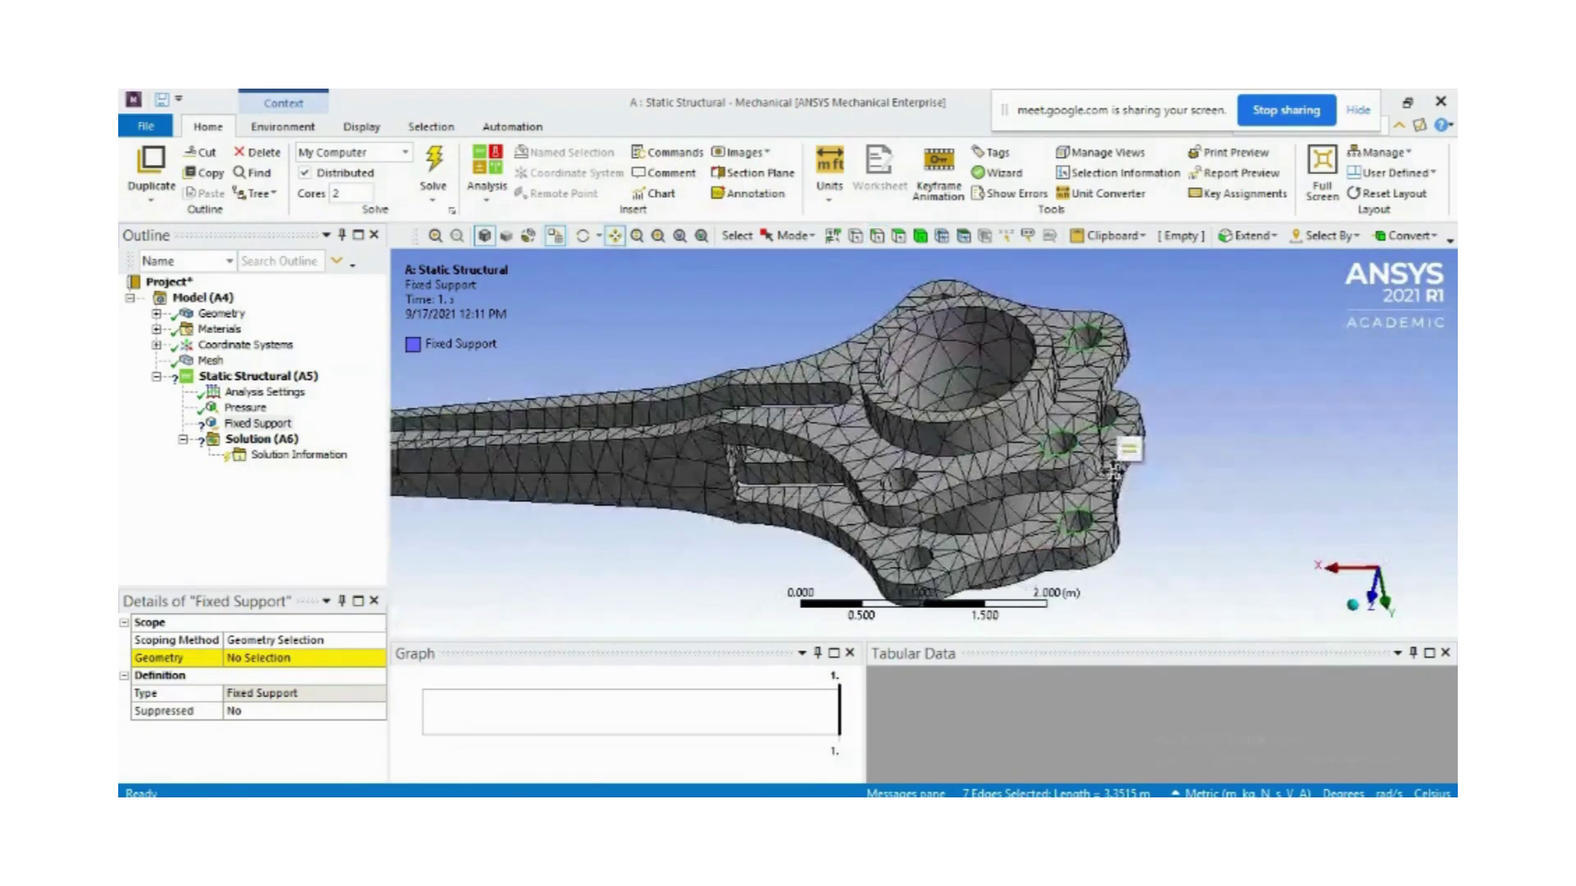
pyautogui.scroll(-1, 1128, 443)
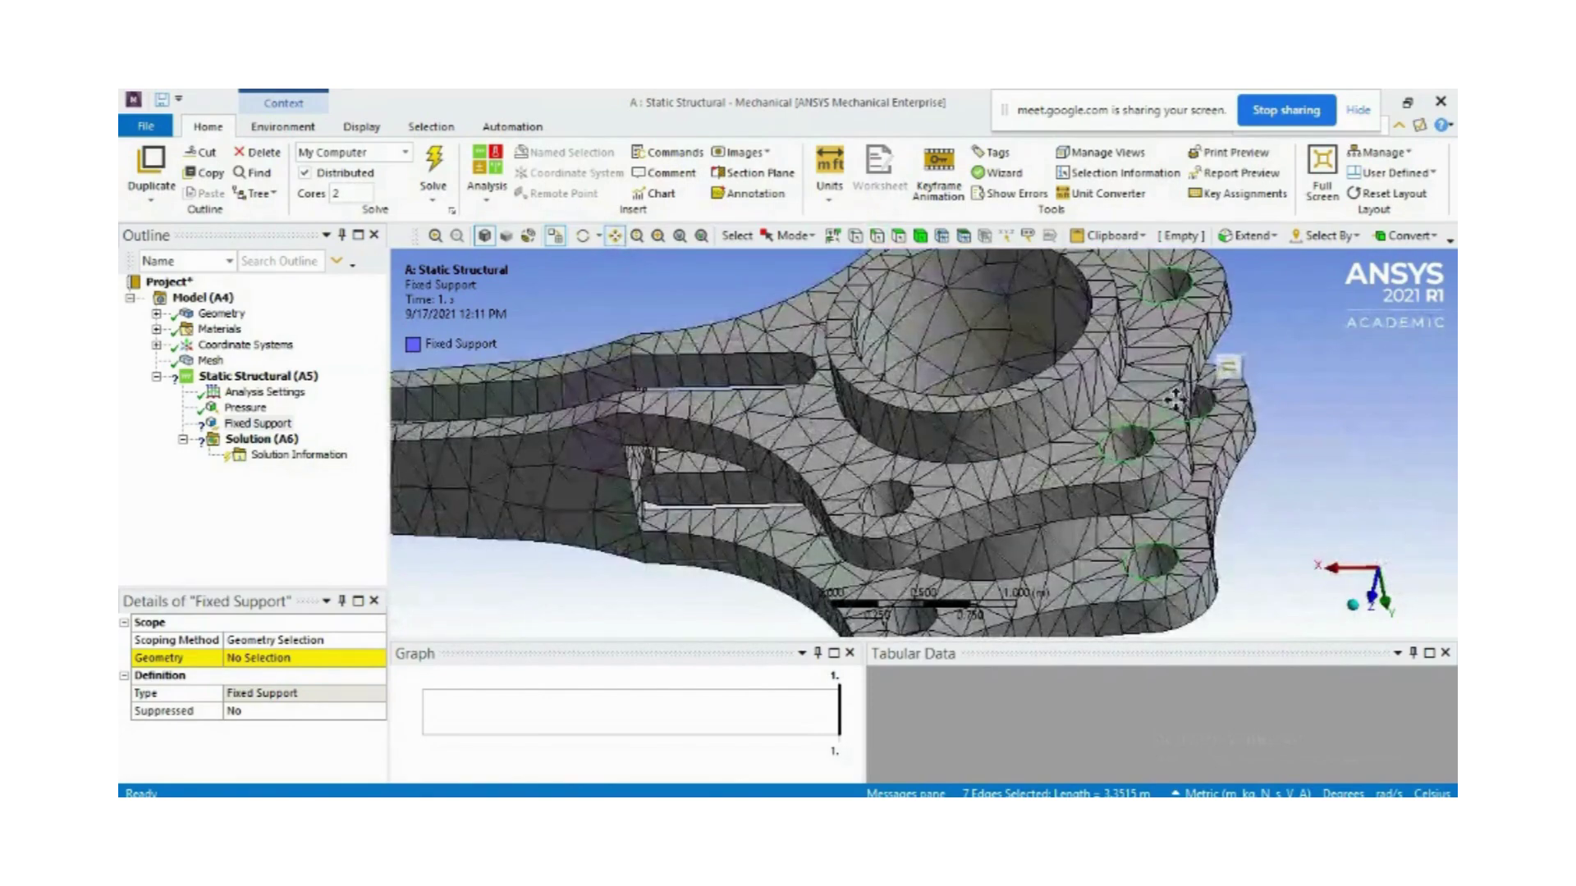
pyautogui.click(614, 236)
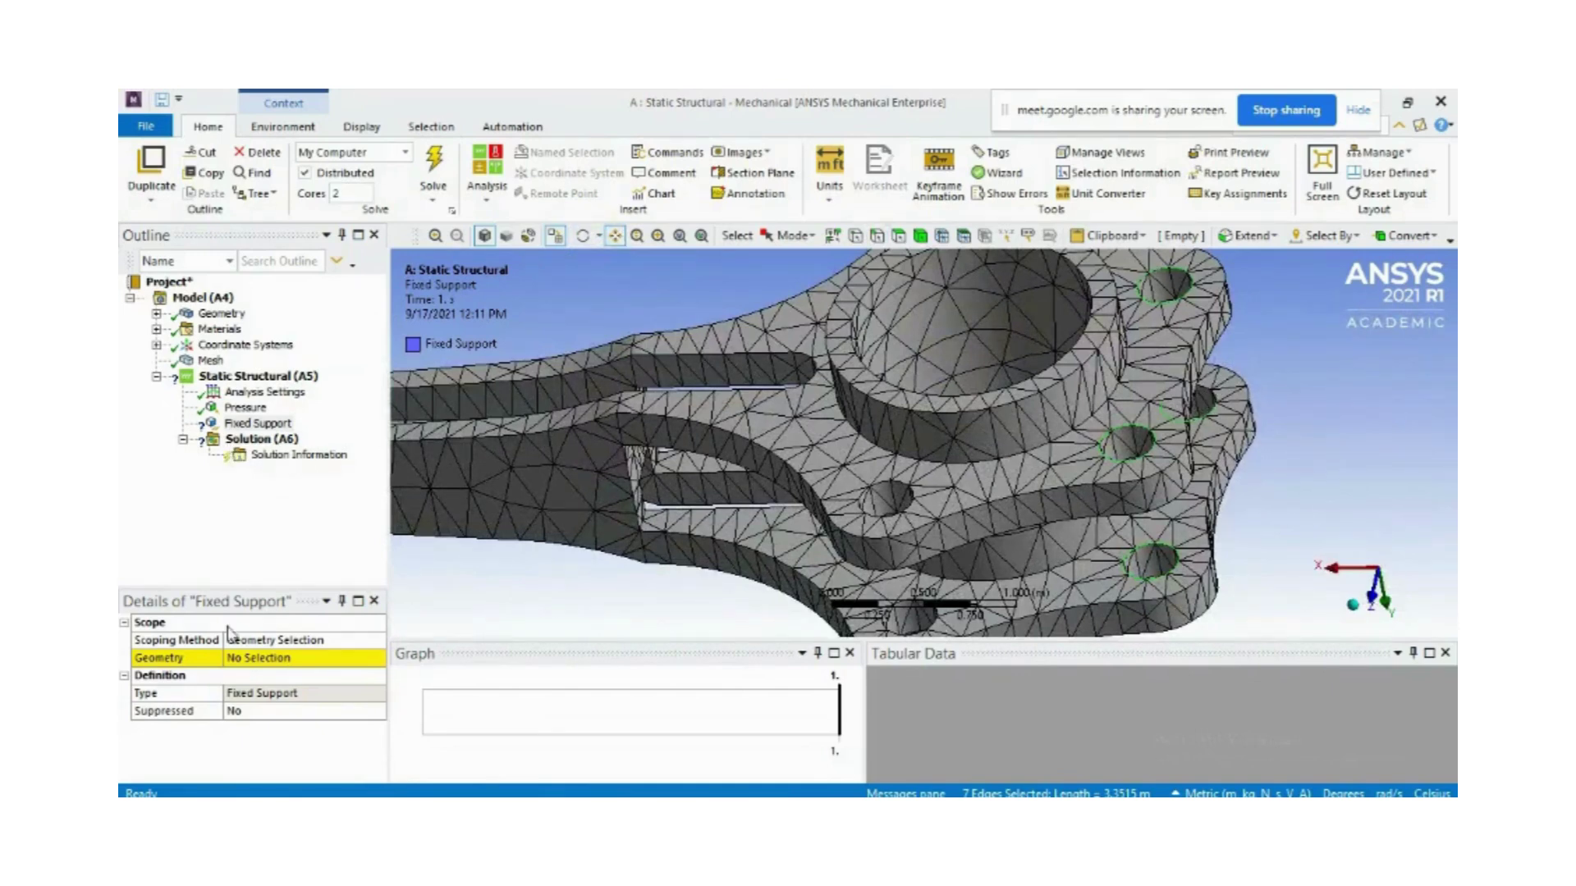
pyautogui.click(250, 661)
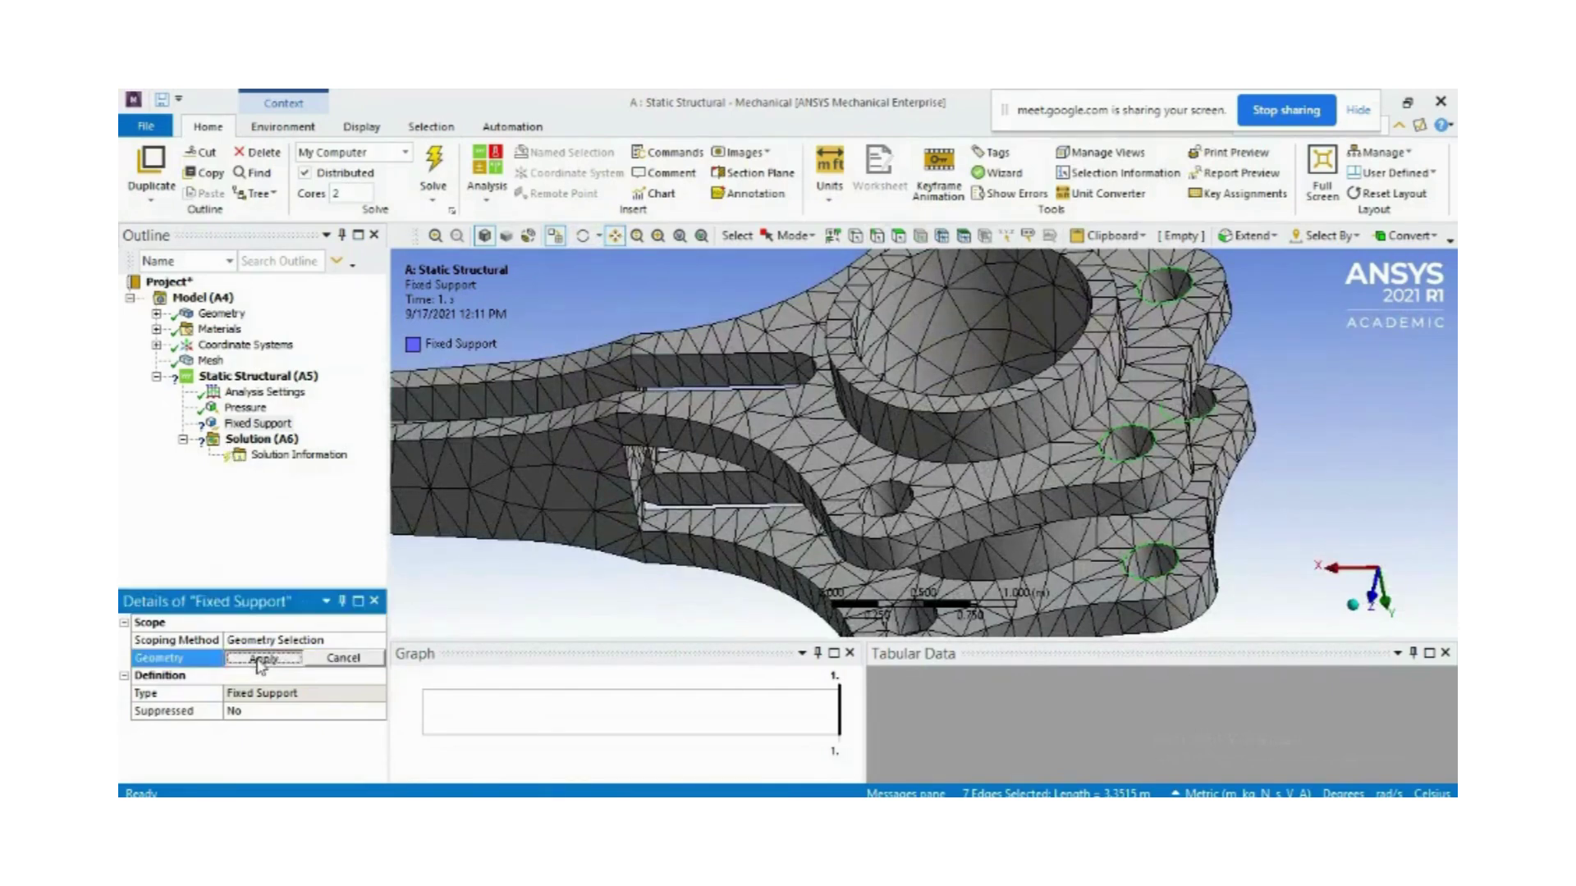
pyautogui.click(260, 658)
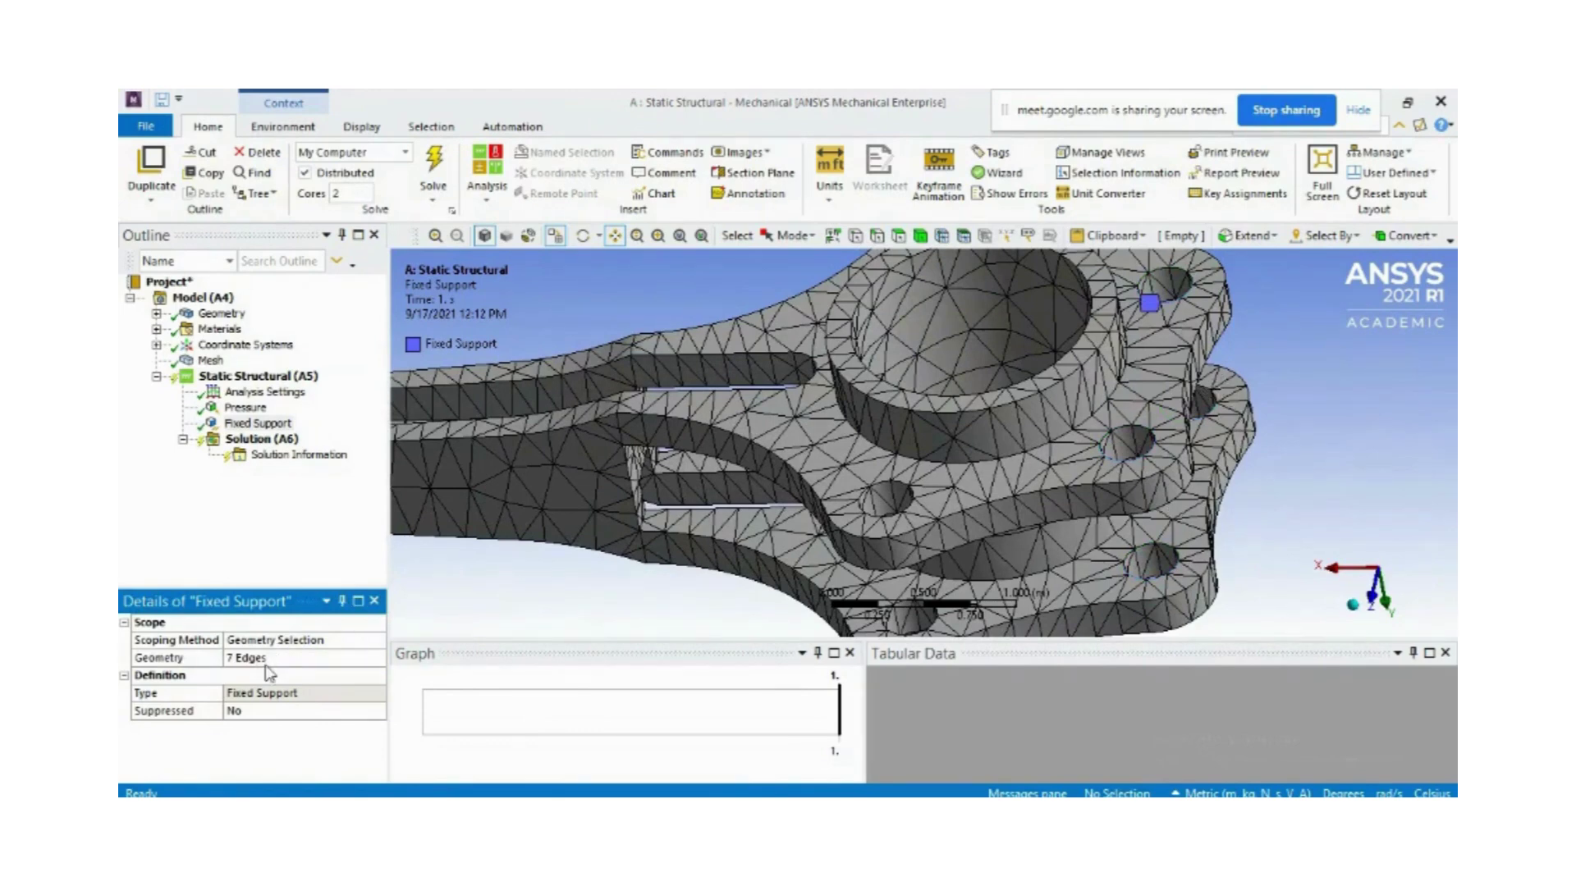
# Add one more bolt-hole edge at the big end to the fixed support's geometry, making eight edges in total
pyautogui.click(258, 423)
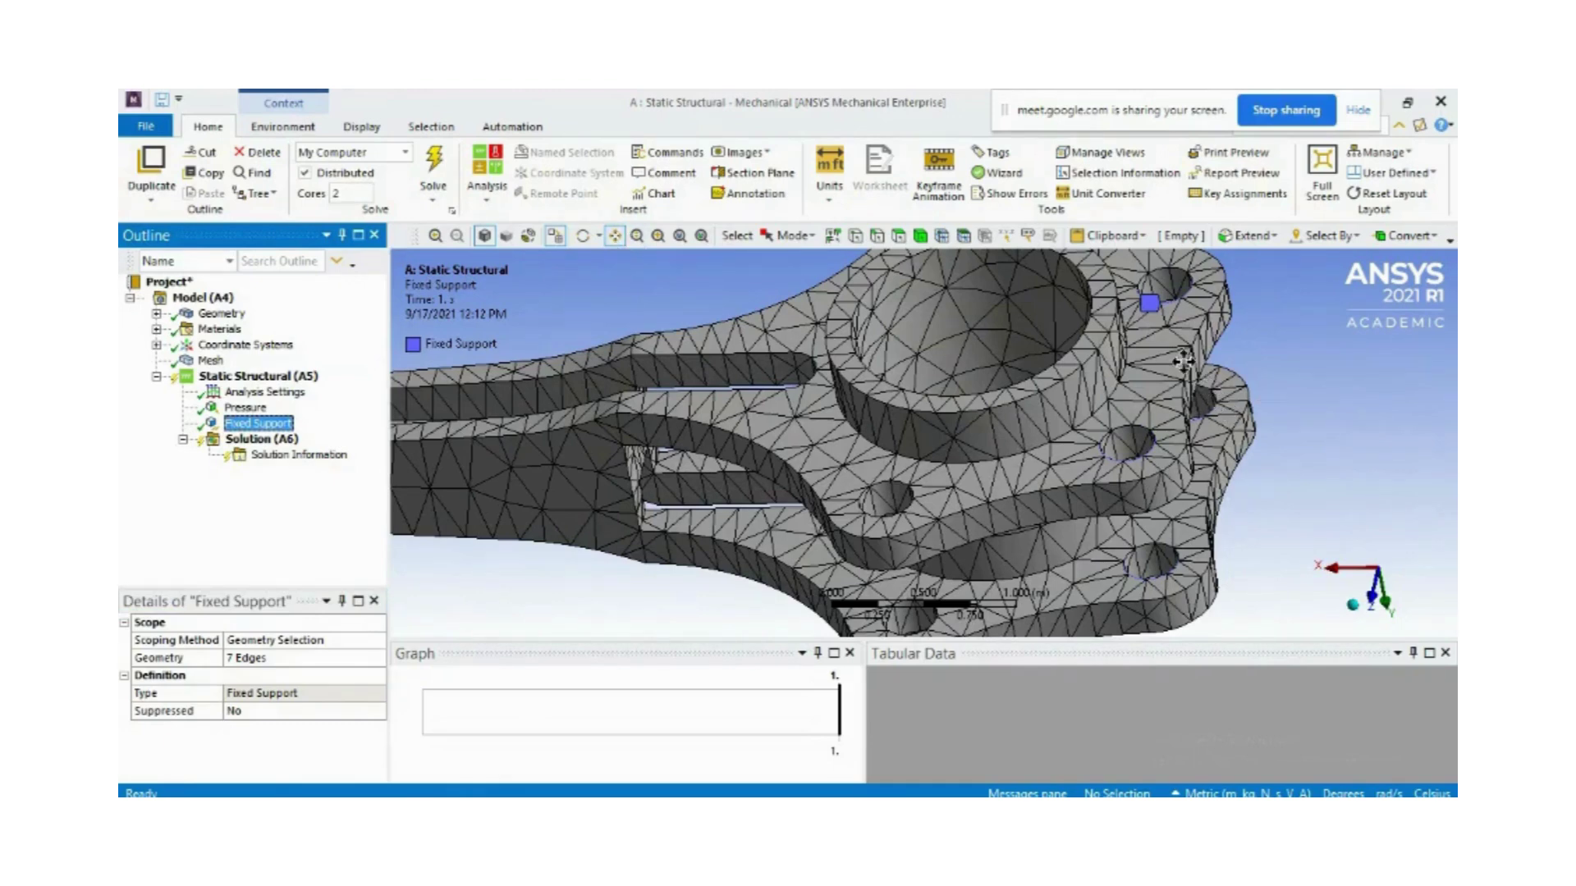
pyautogui.scroll(-4, 1209, 400)
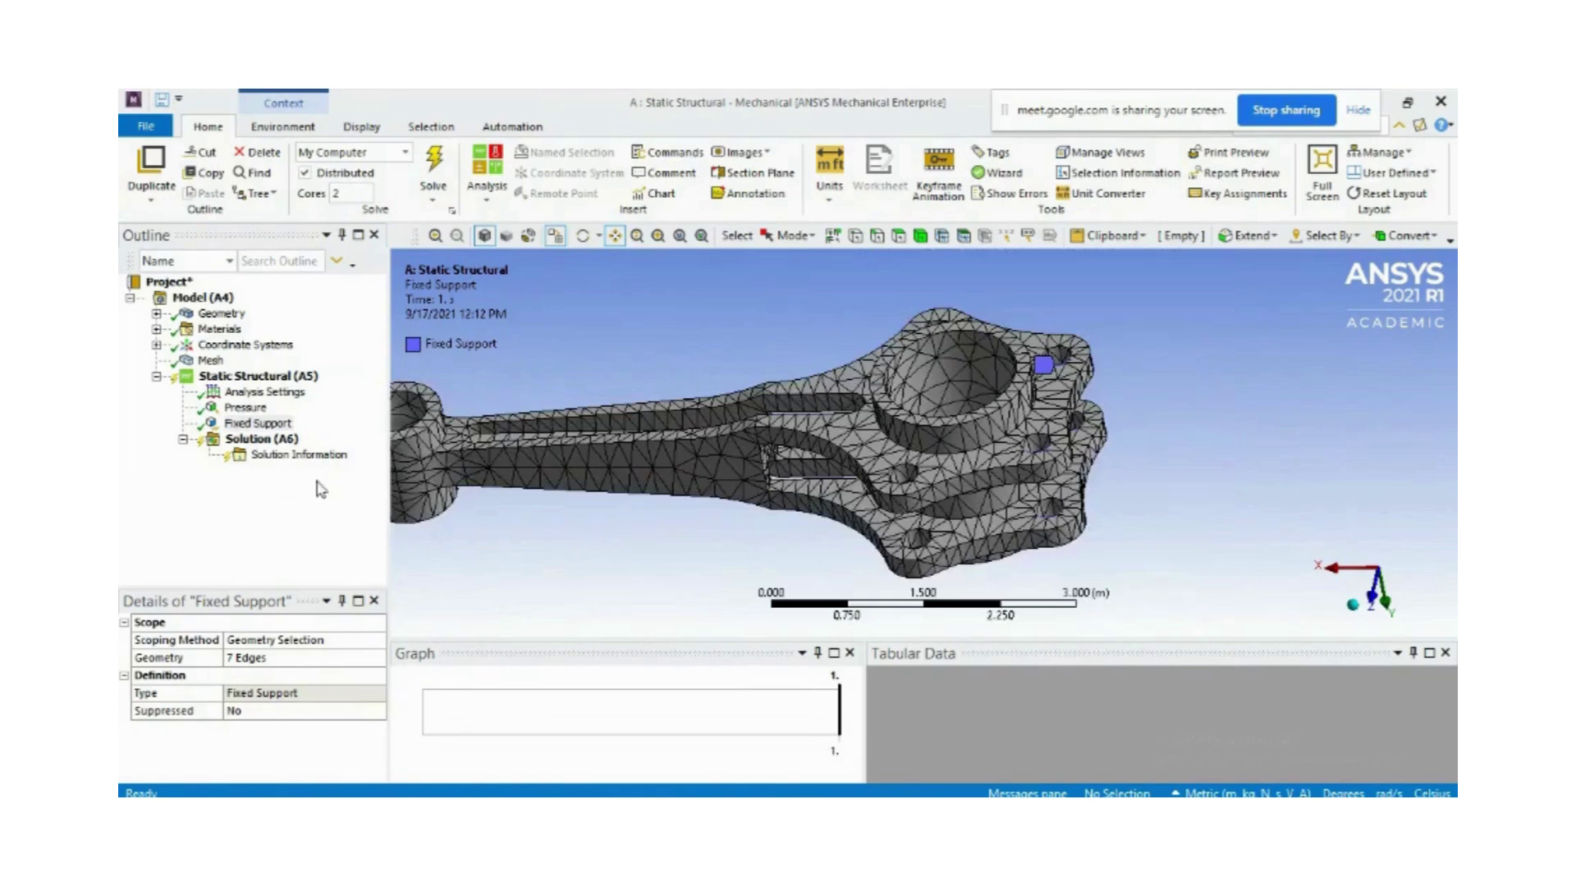
pyautogui.click(263, 657)
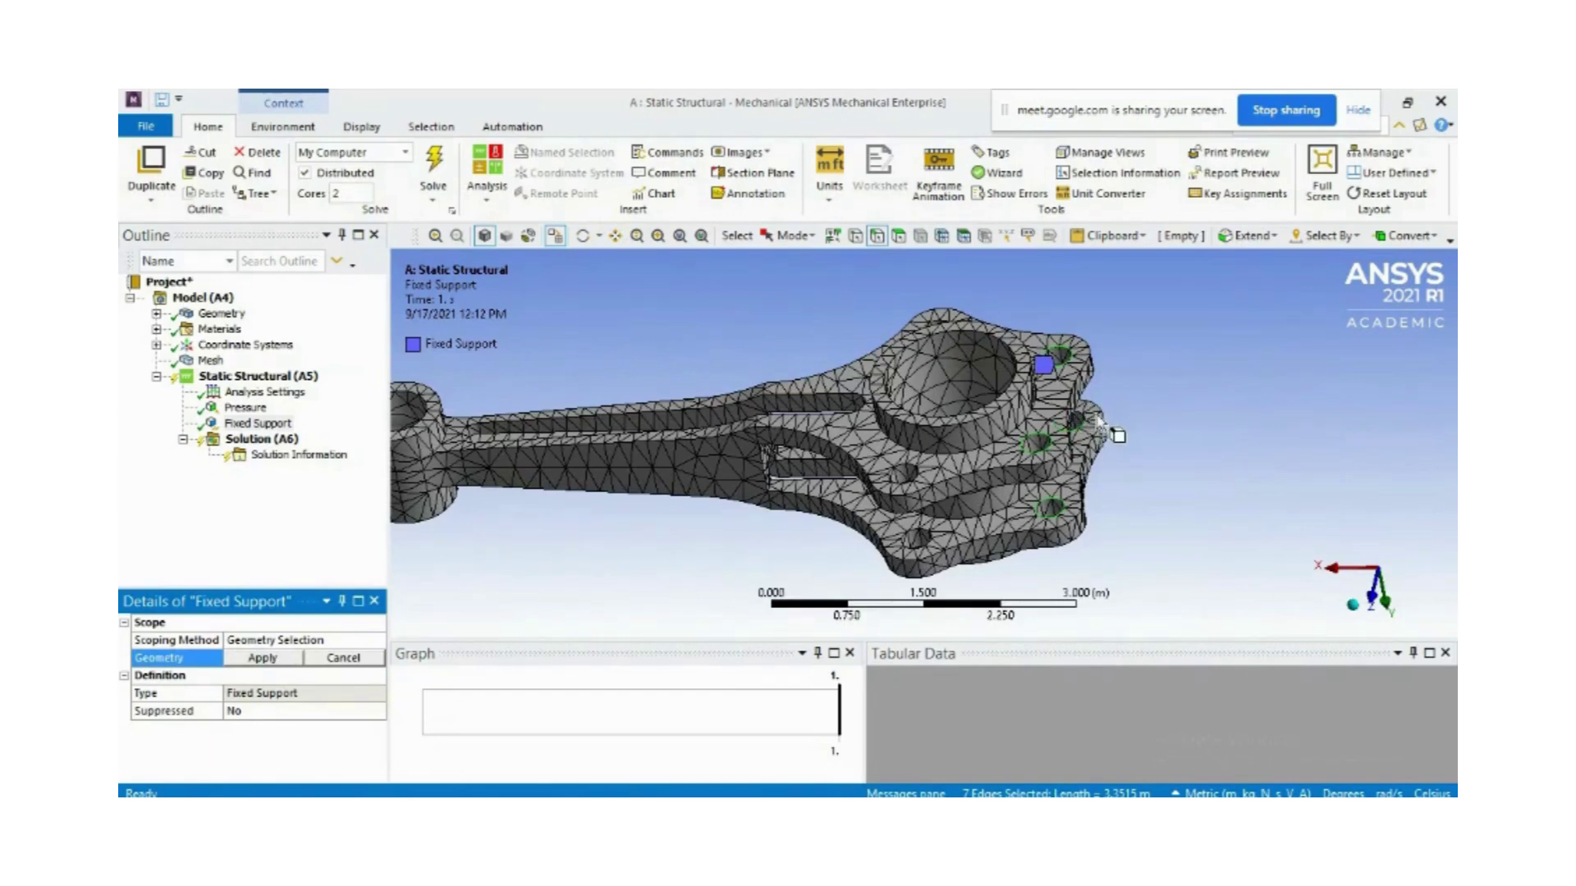
pyautogui.click(615, 236)
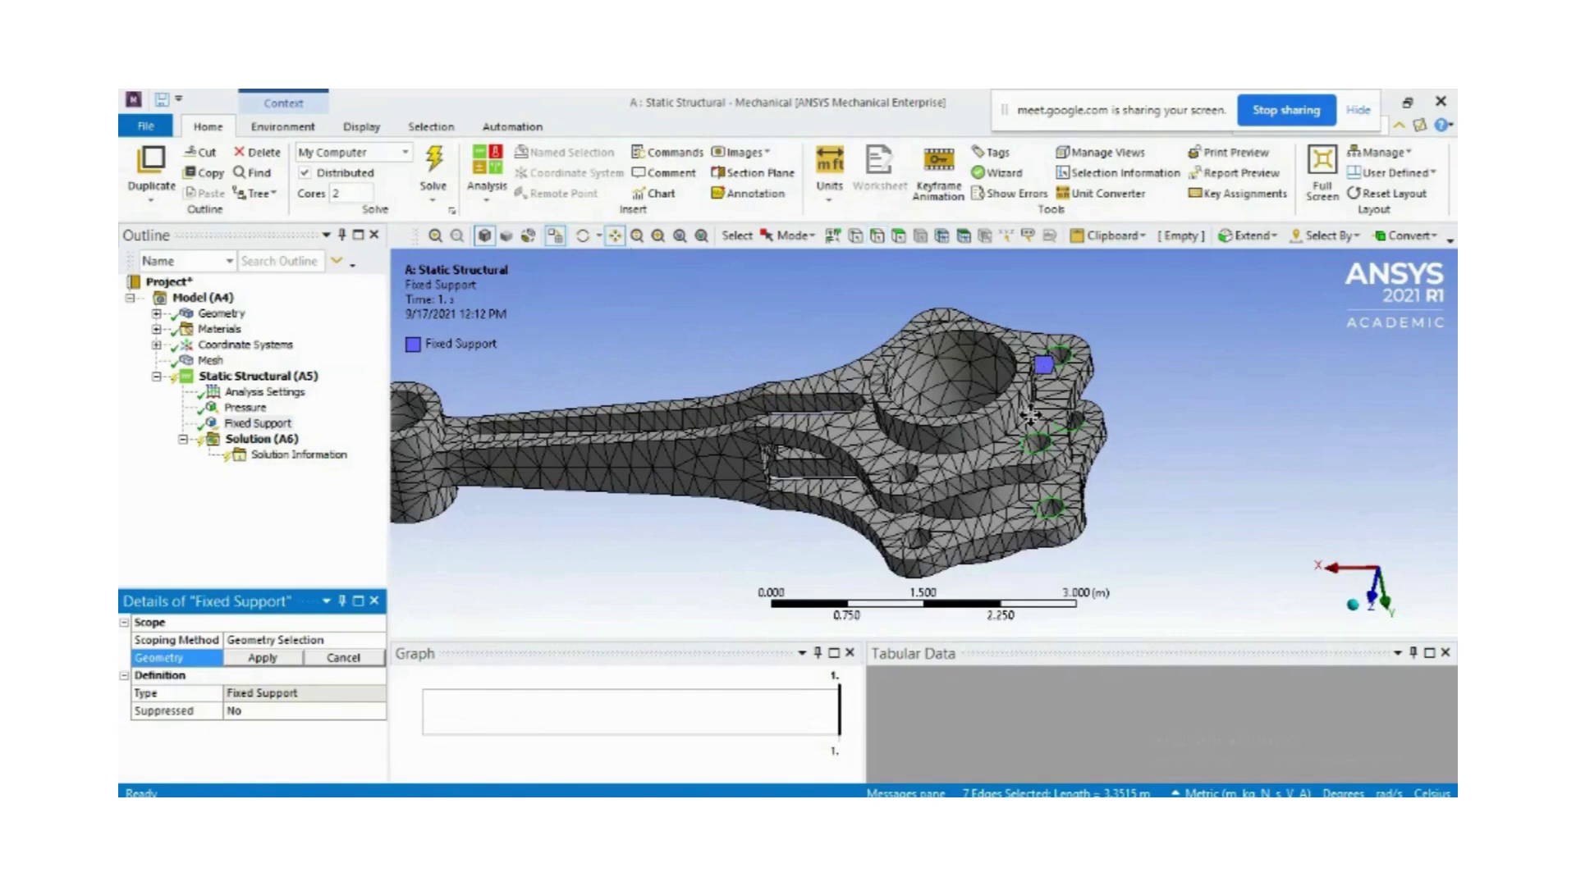
pyautogui.moveTo(1075, 418); pyautogui.dragTo(1020, 454)
pyautogui.scroll(5, 1020, 454)
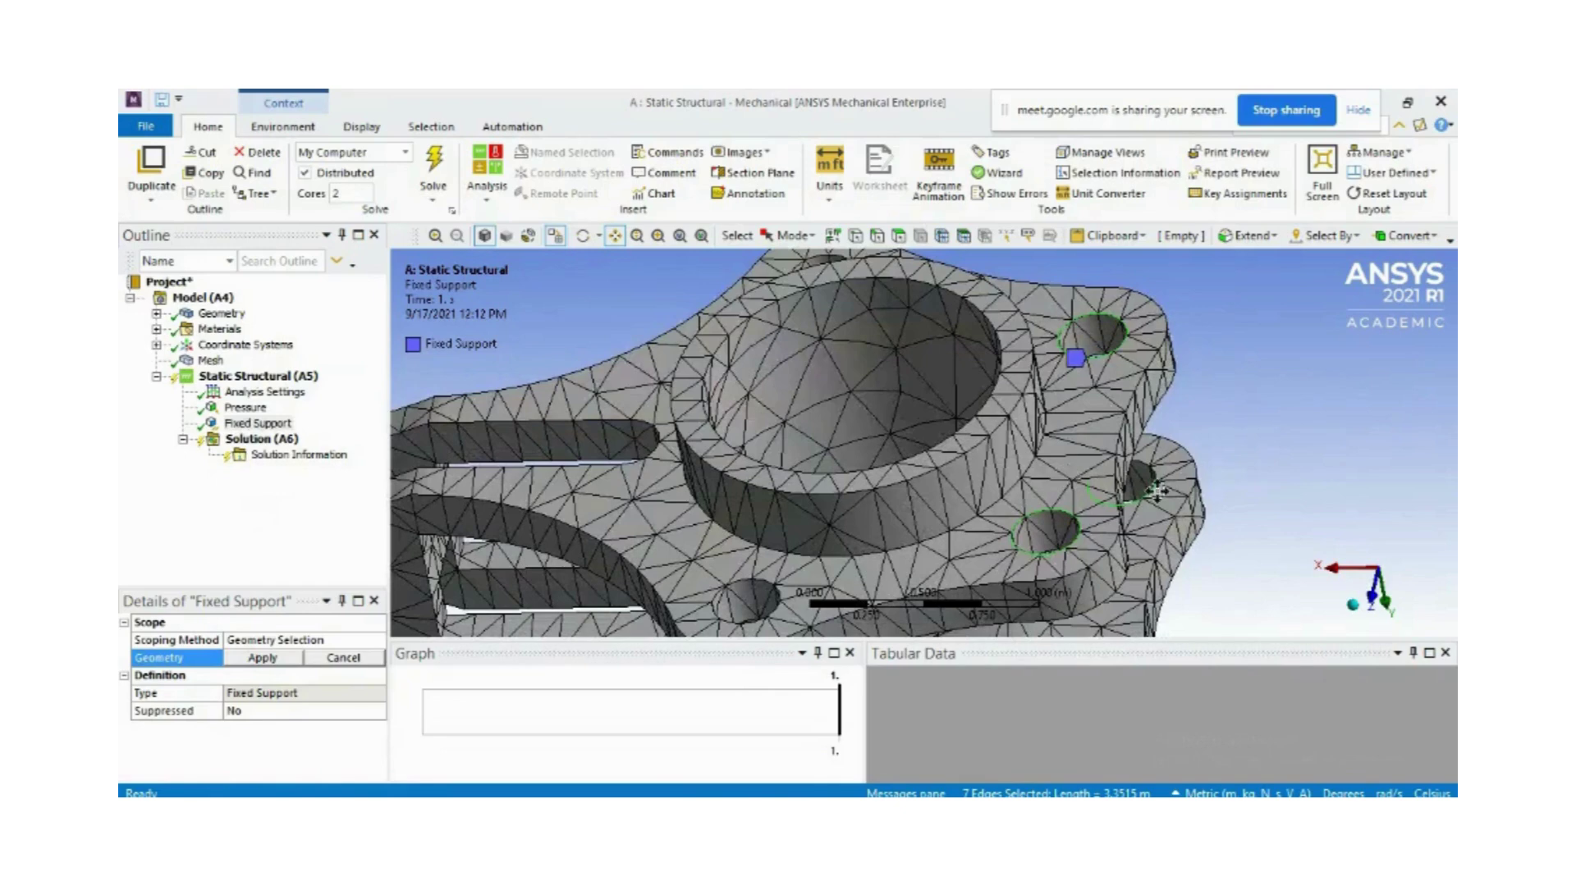
pyautogui.click(246, 423)
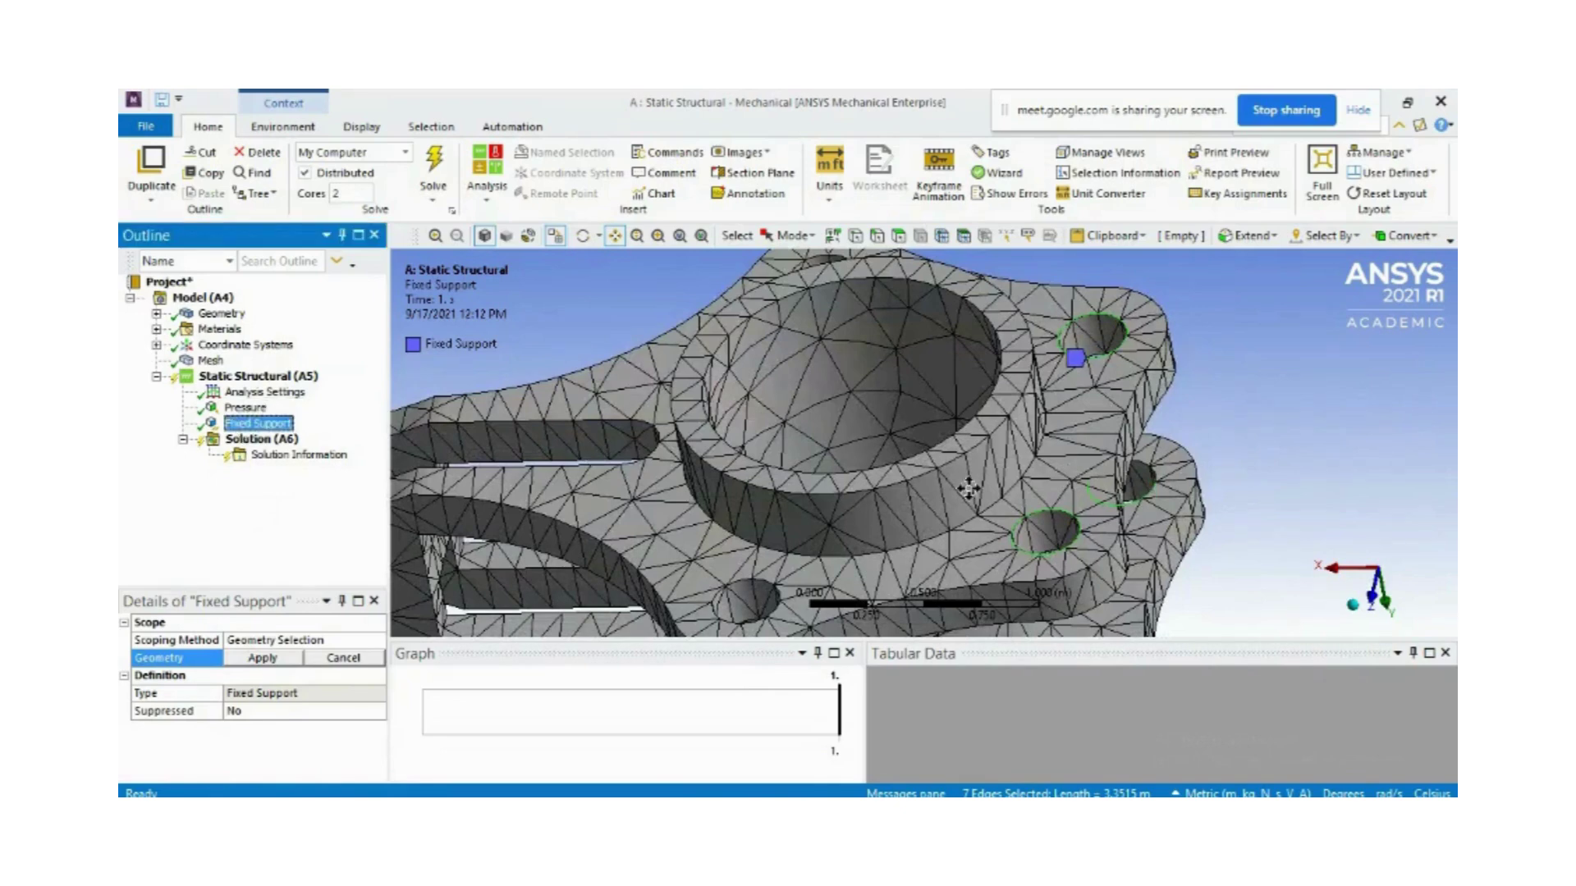
pyautogui.click(289, 662)
pyautogui.click(276, 659)
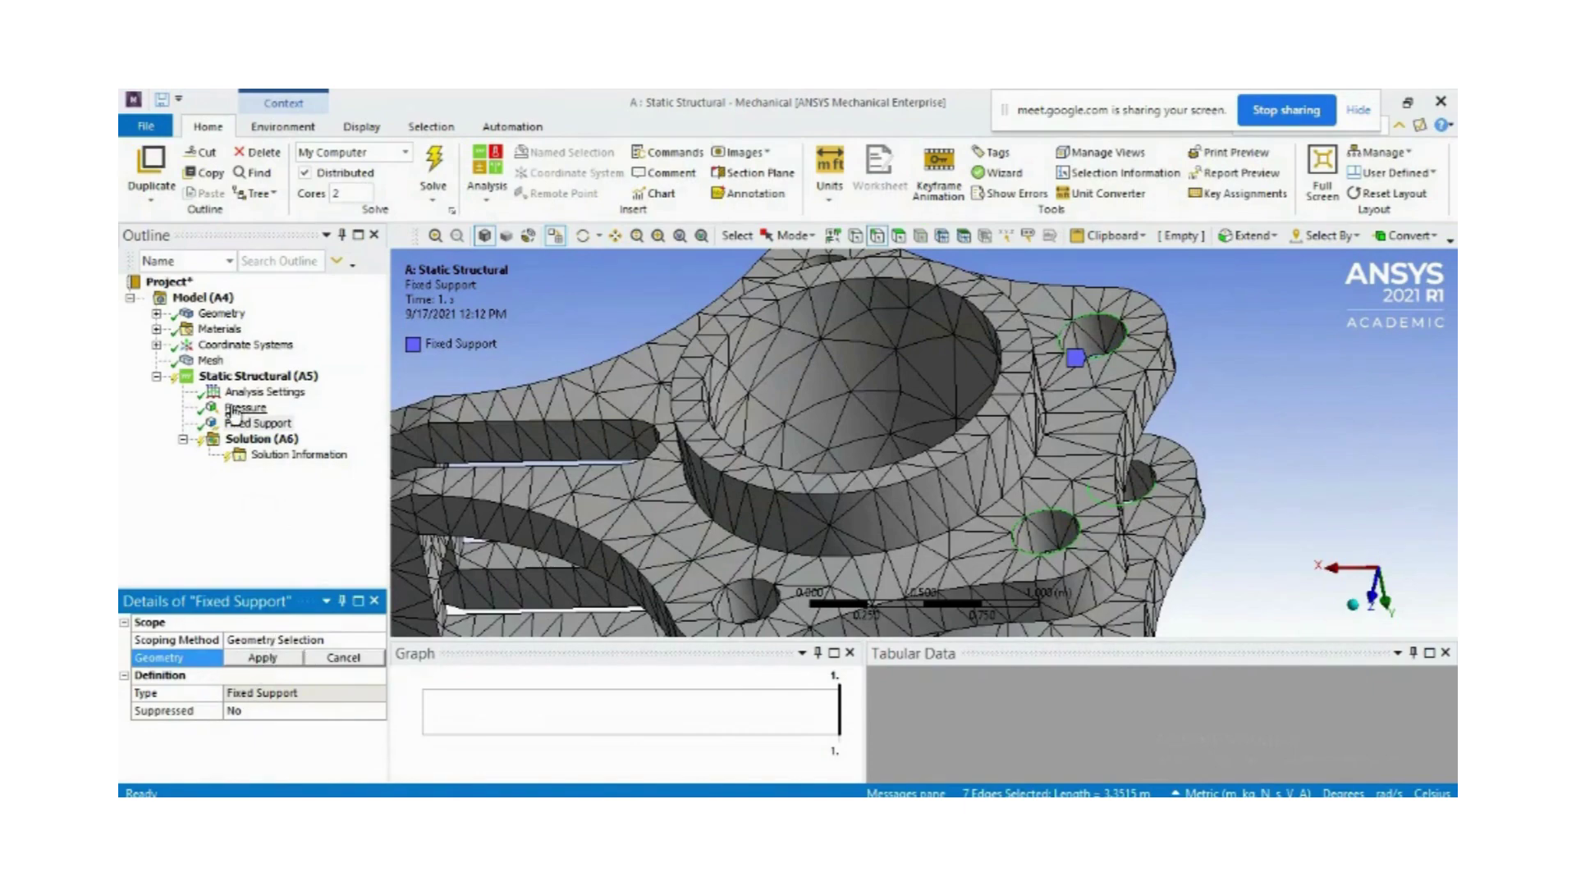
pyautogui.click(257, 423)
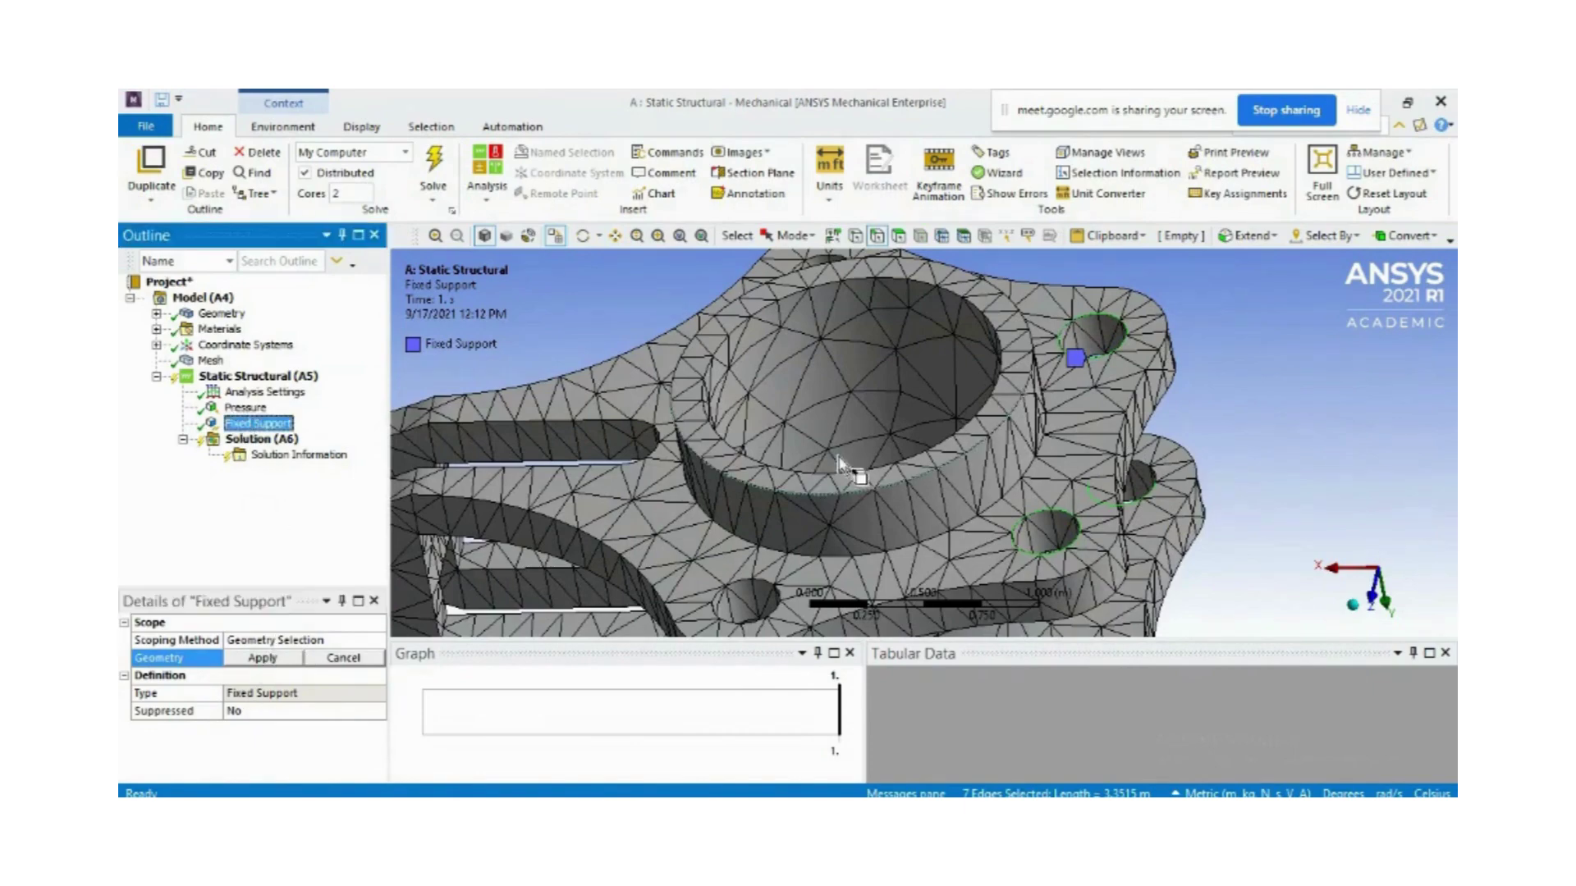
pyautogui.keyDown('ctrl'); pyautogui.click(1145, 474); pyautogui.keyUp('ctrl')
pyautogui.click(274, 659)
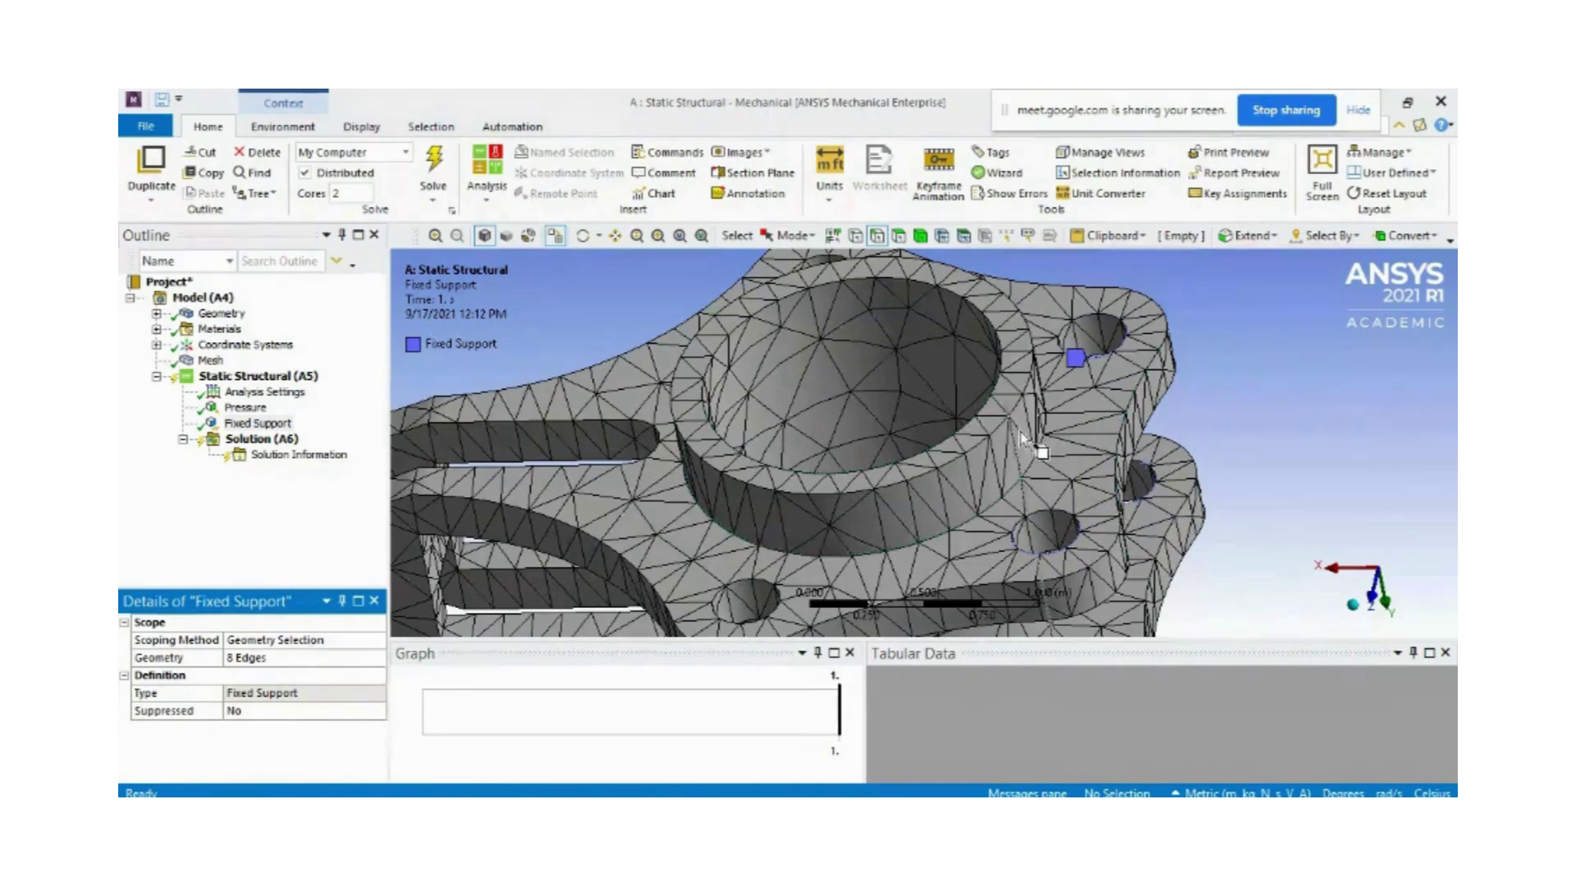
pyautogui.click(986, 418)
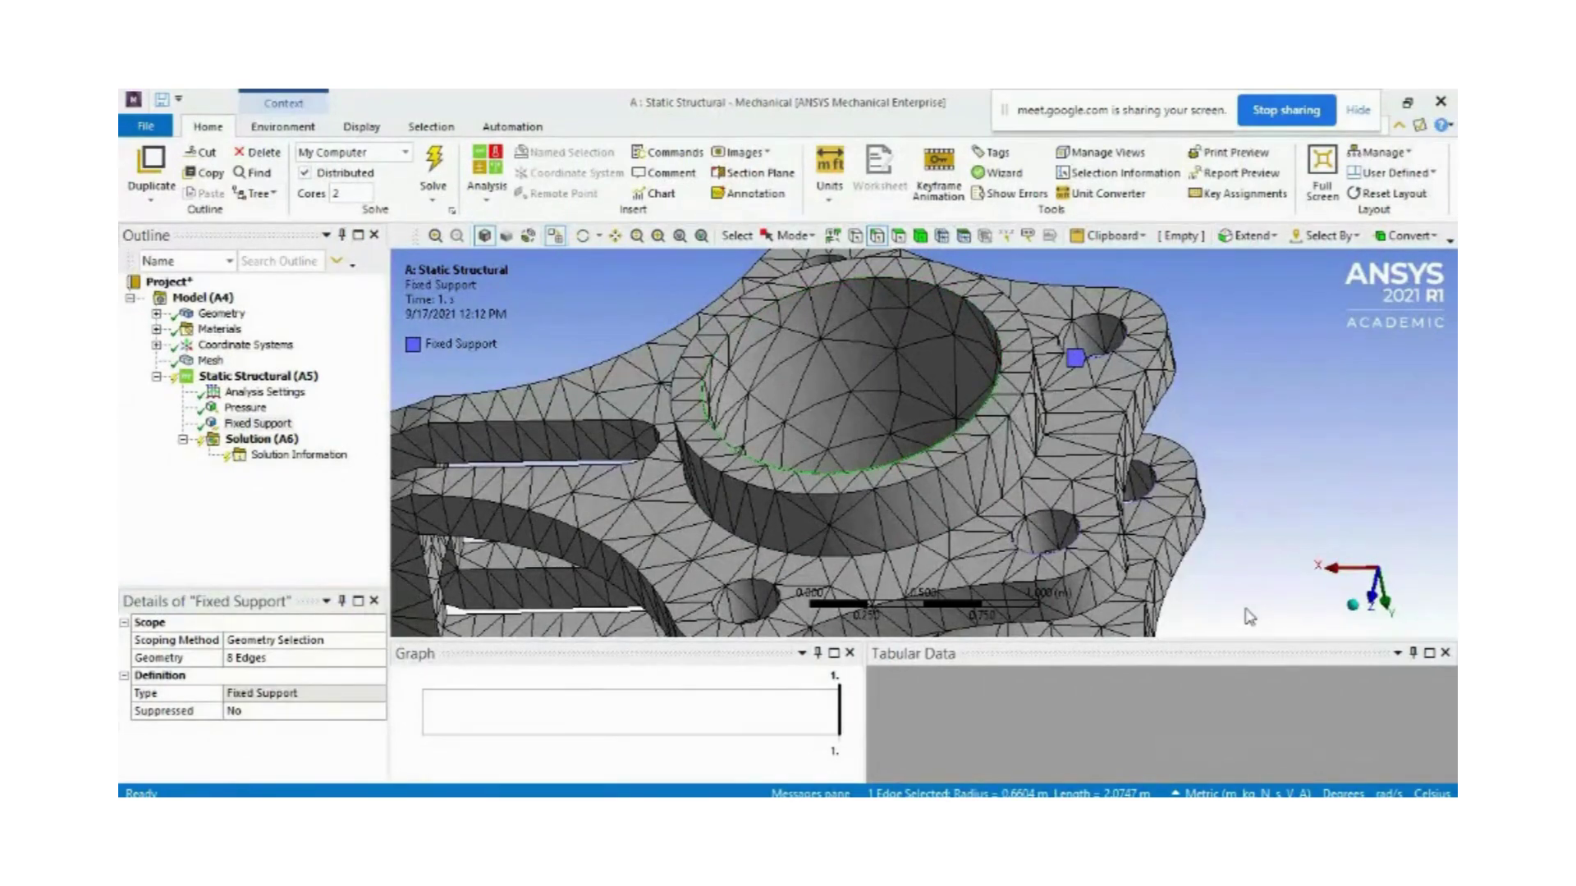
# Add Total Deformation and Directional Deformation results to the solution, with the directional result oriented along the X Axis
pyautogui.scroll(-5, 1217, 529)
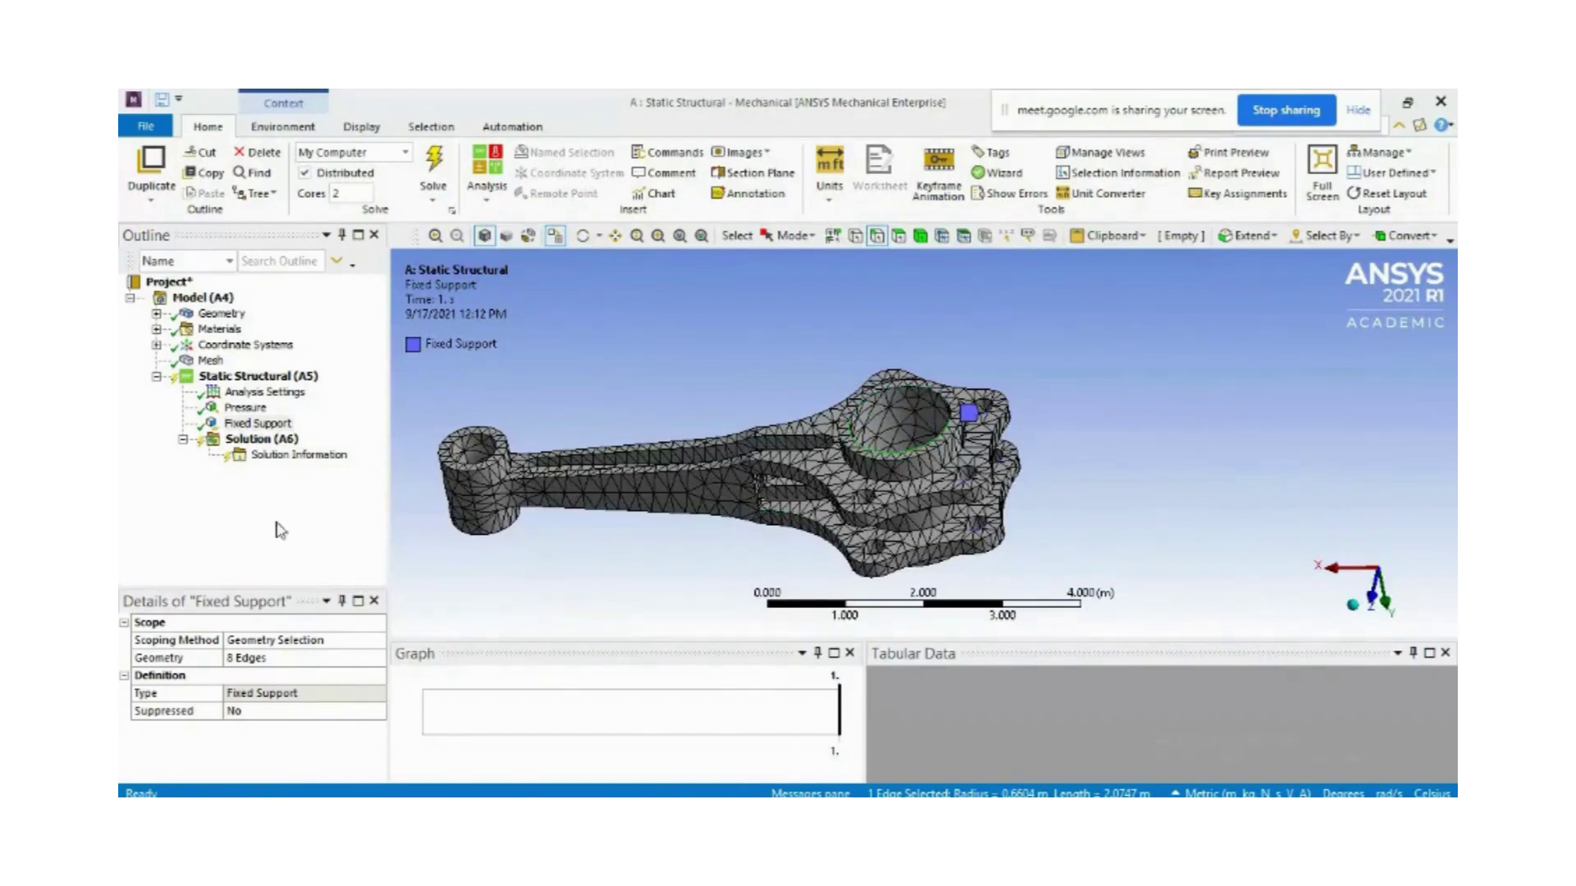
pyautogui.rightClick(264, 441)
pyautogui.moveTo(452, 451)
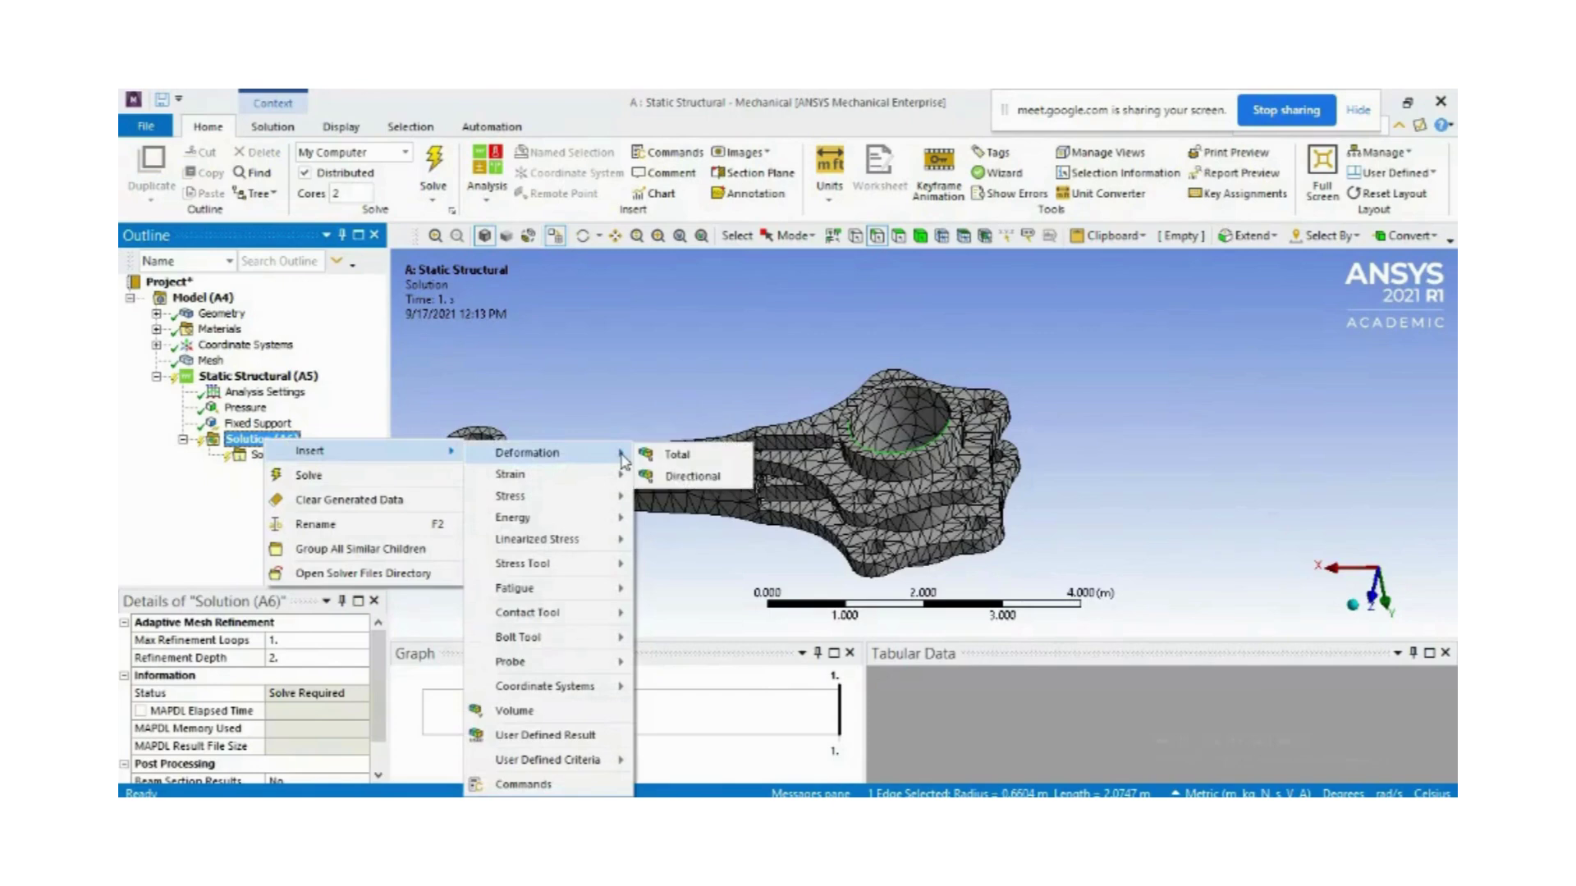
pyautogui.click(672, 457)
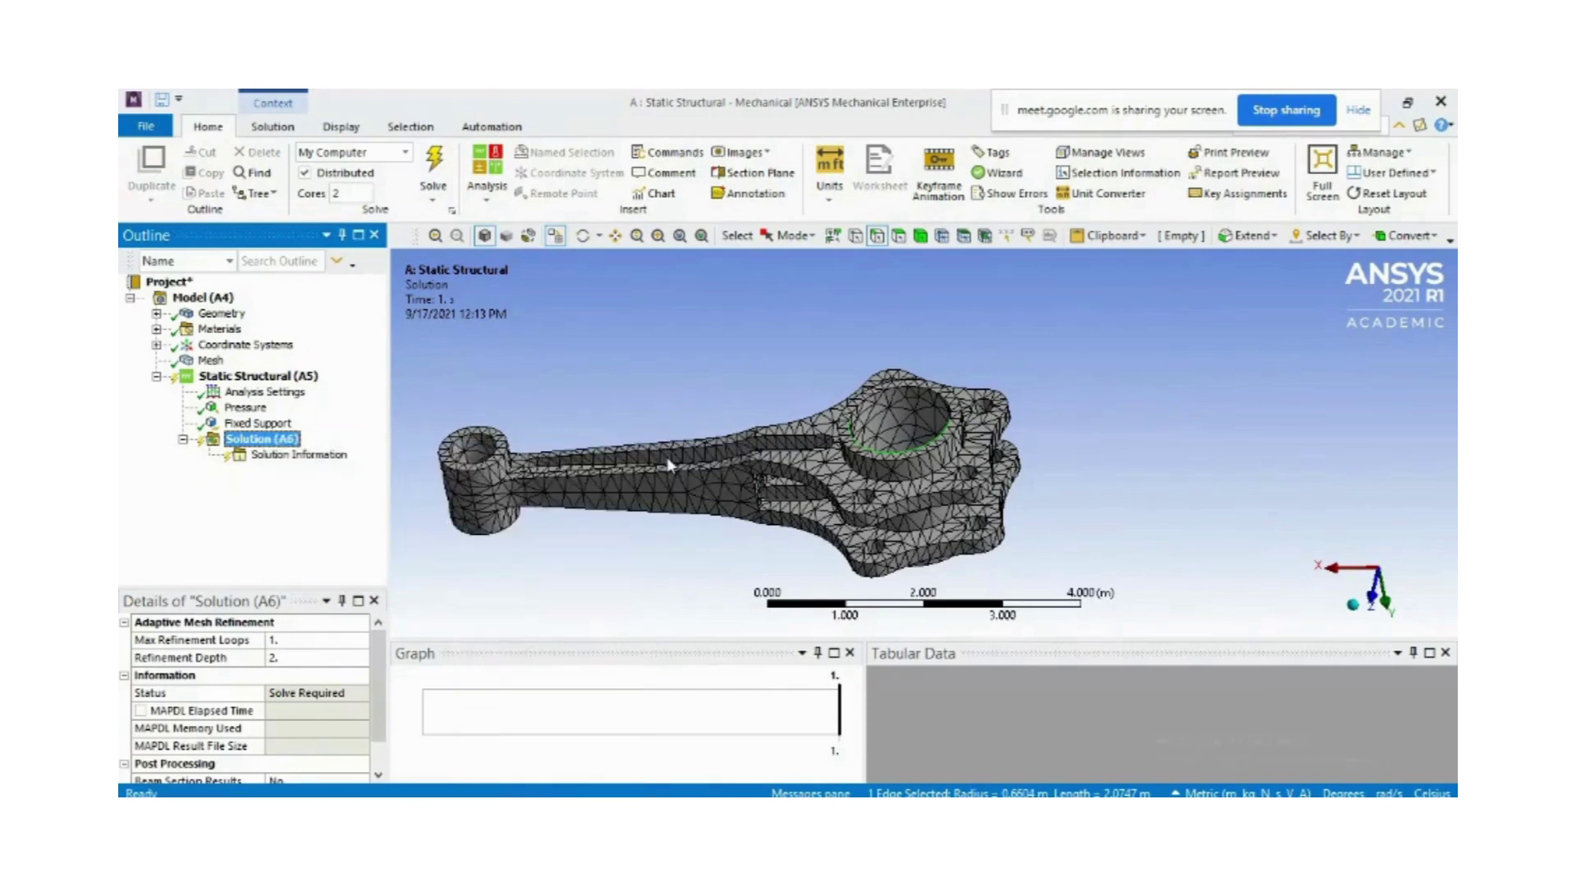
pyautogui.rightClick(288, 442)
pyautogui.moveTo(408, 454)
pyautogui.moveTo(566, 453)
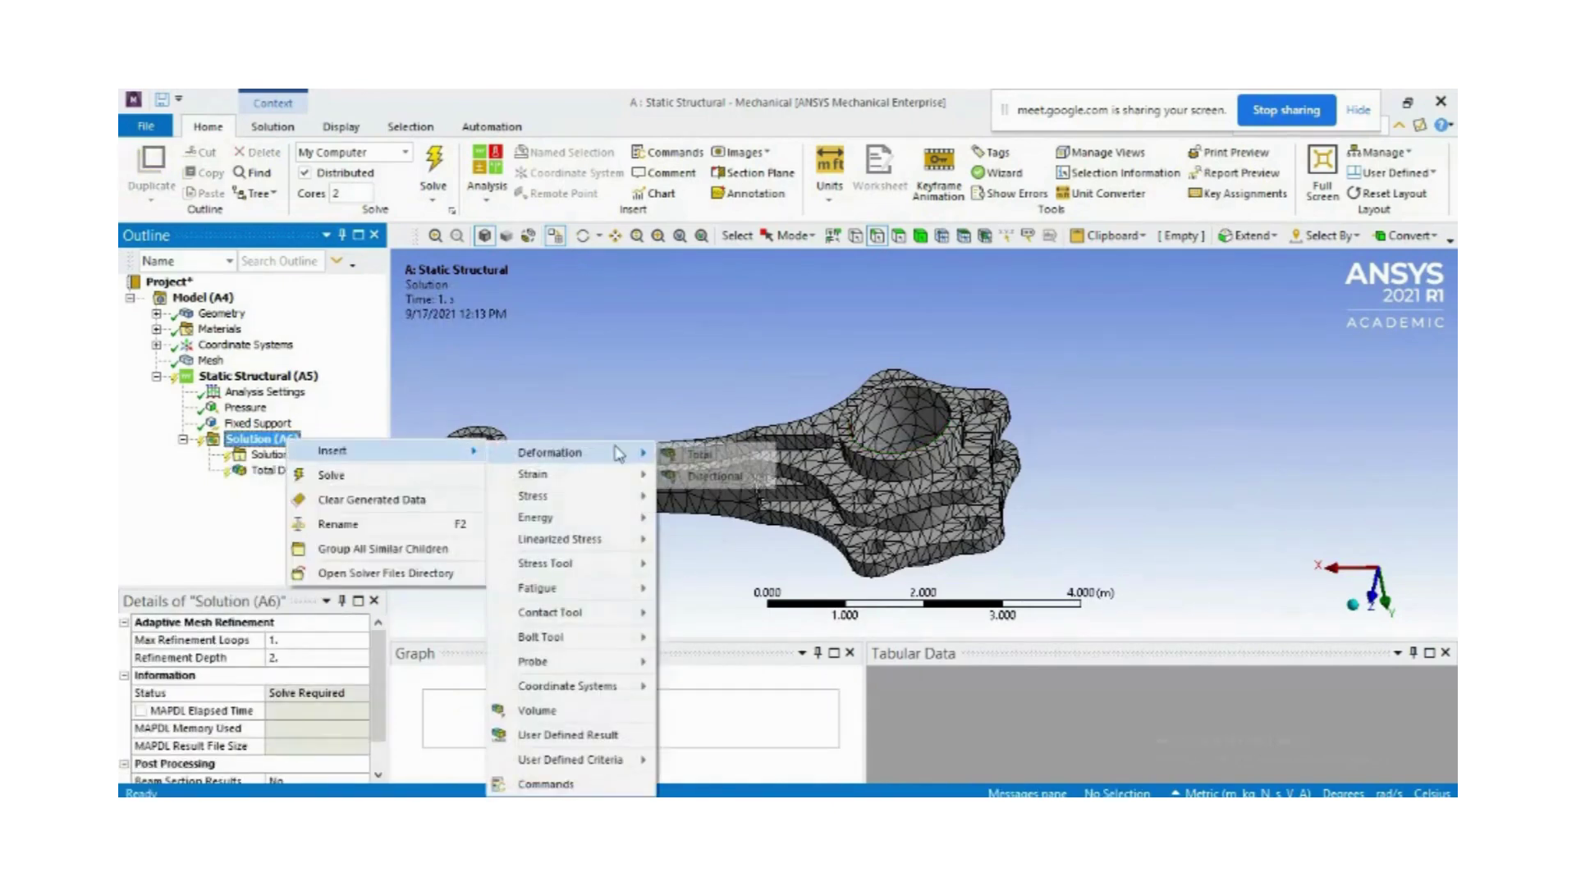
pyautogui.click(711, 481)
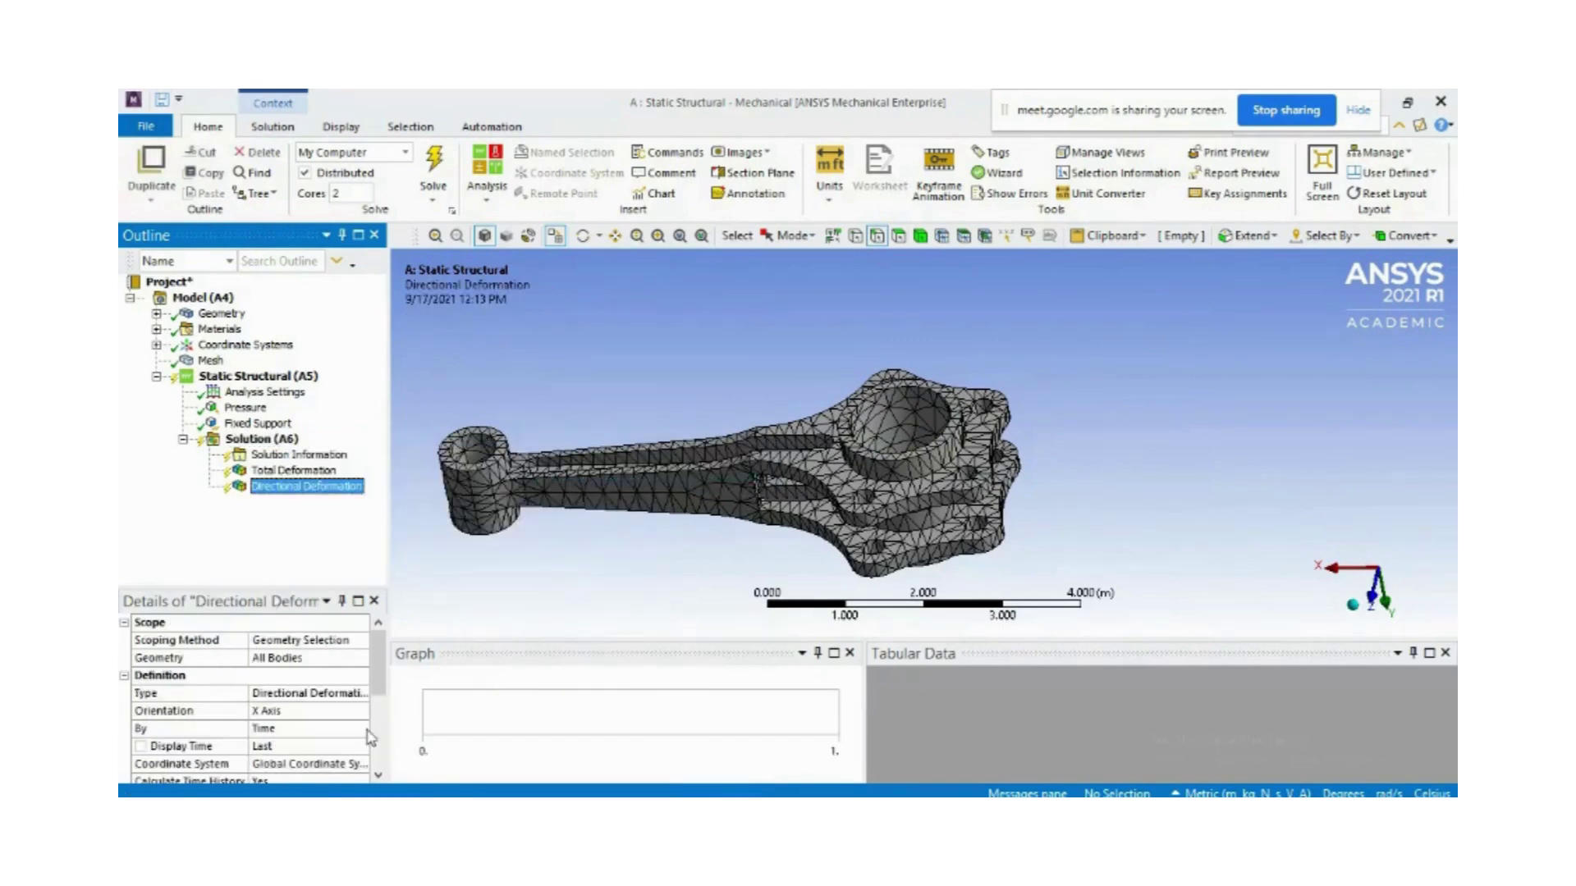
pyautogui.click(278, 711)
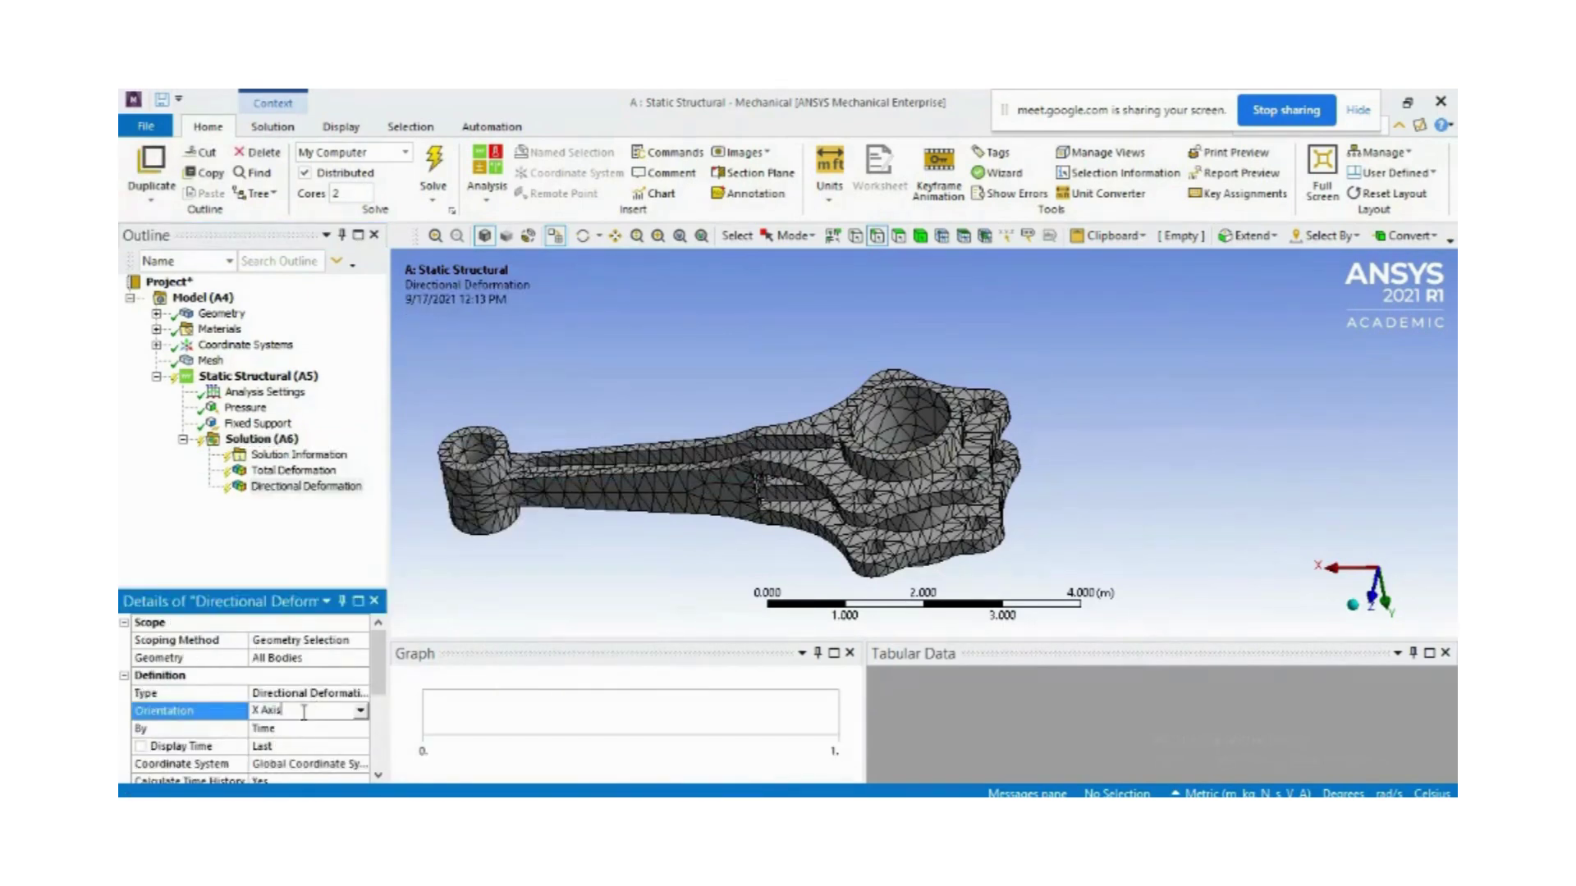
# Add Equivalent (von-Mises) stress and Maximum Principal stress results to the solution
pyautogui.rightClick(250, 439)
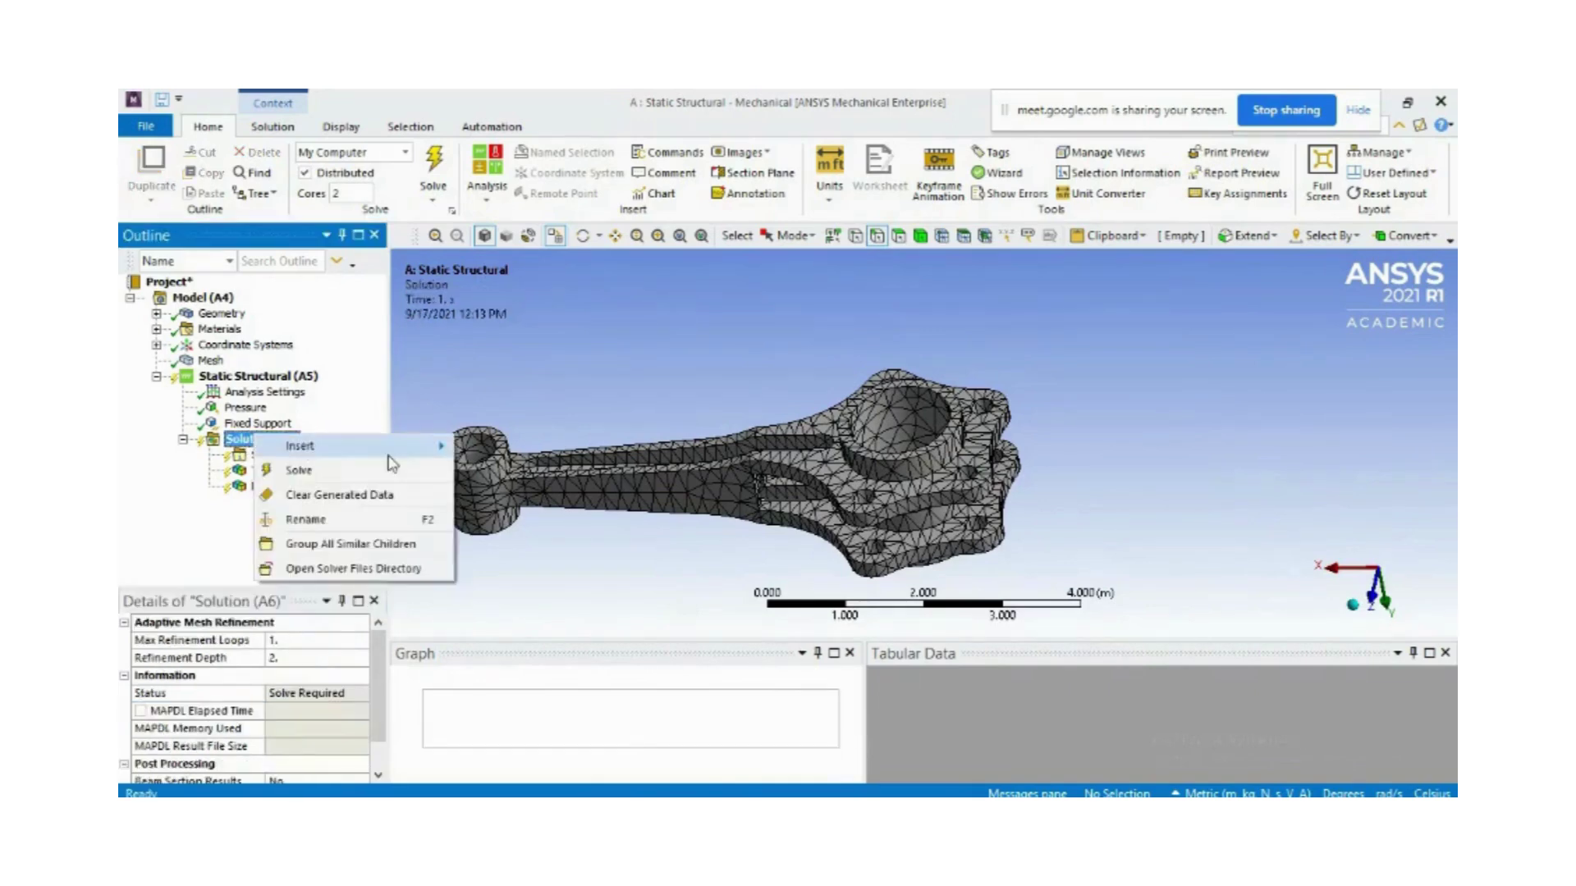
pyautogui.moveTo(380, 450)
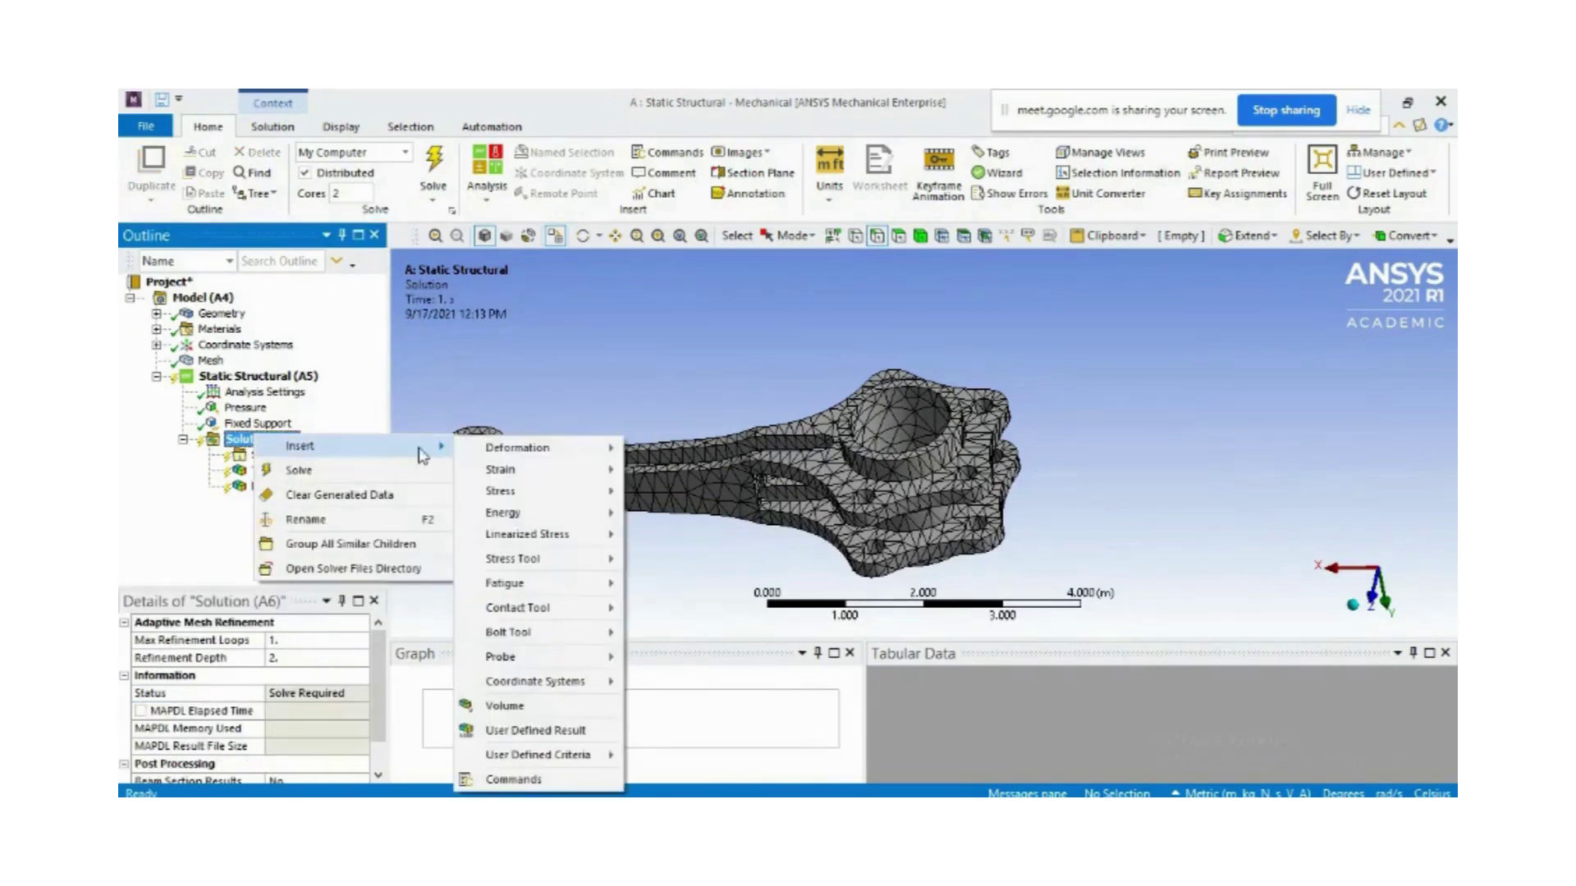
pyautogui.moveTo(526, 492)
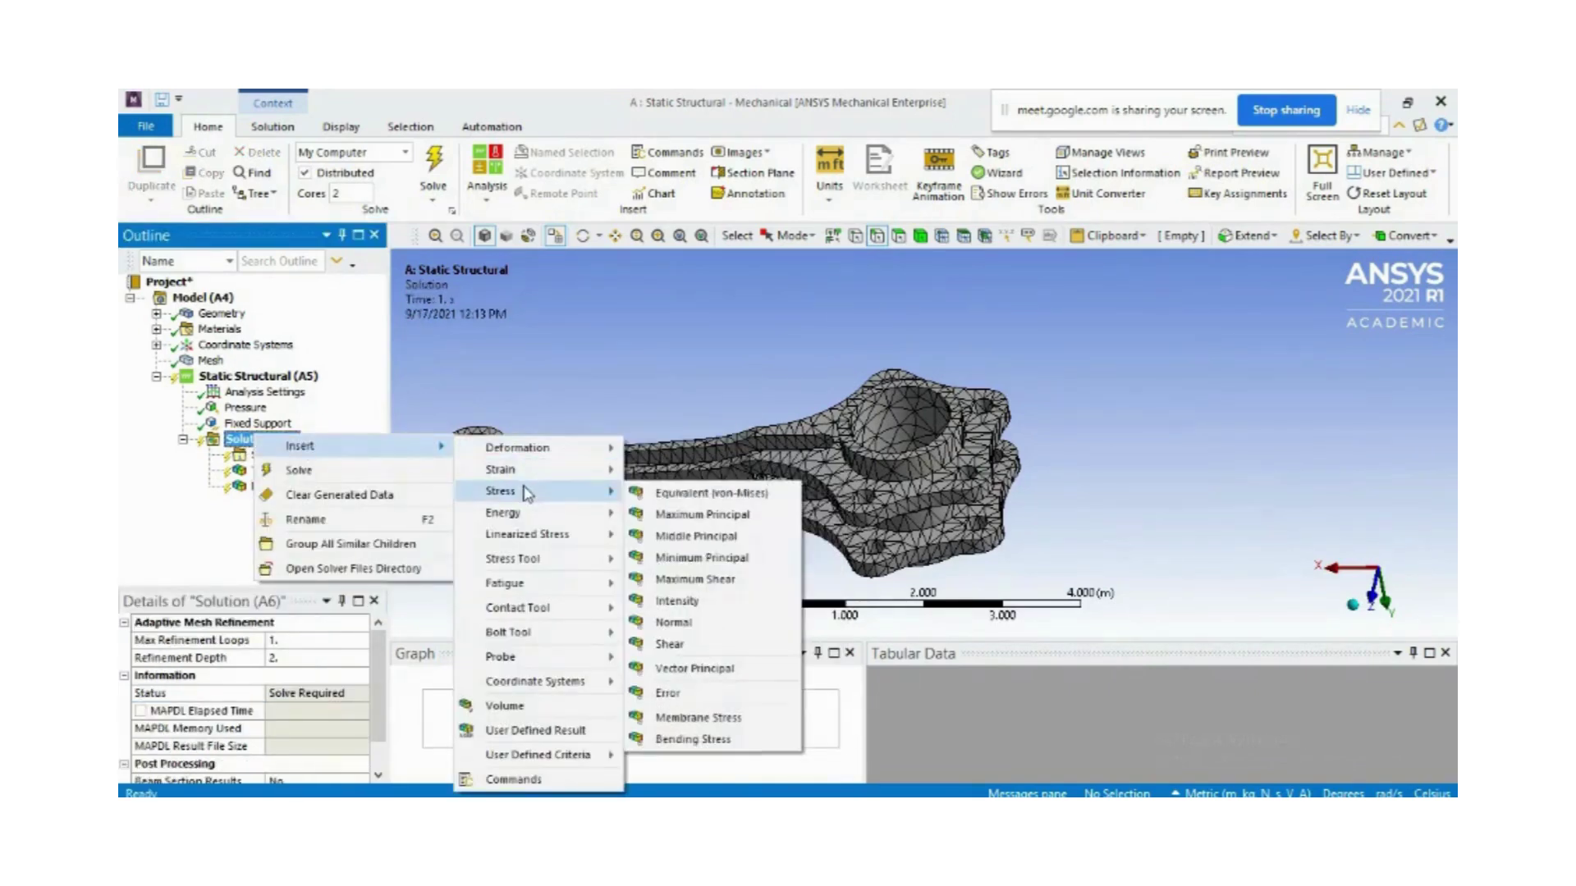
pyautogui.click(711, 494)
pyautogui.rightClick(289, 443)
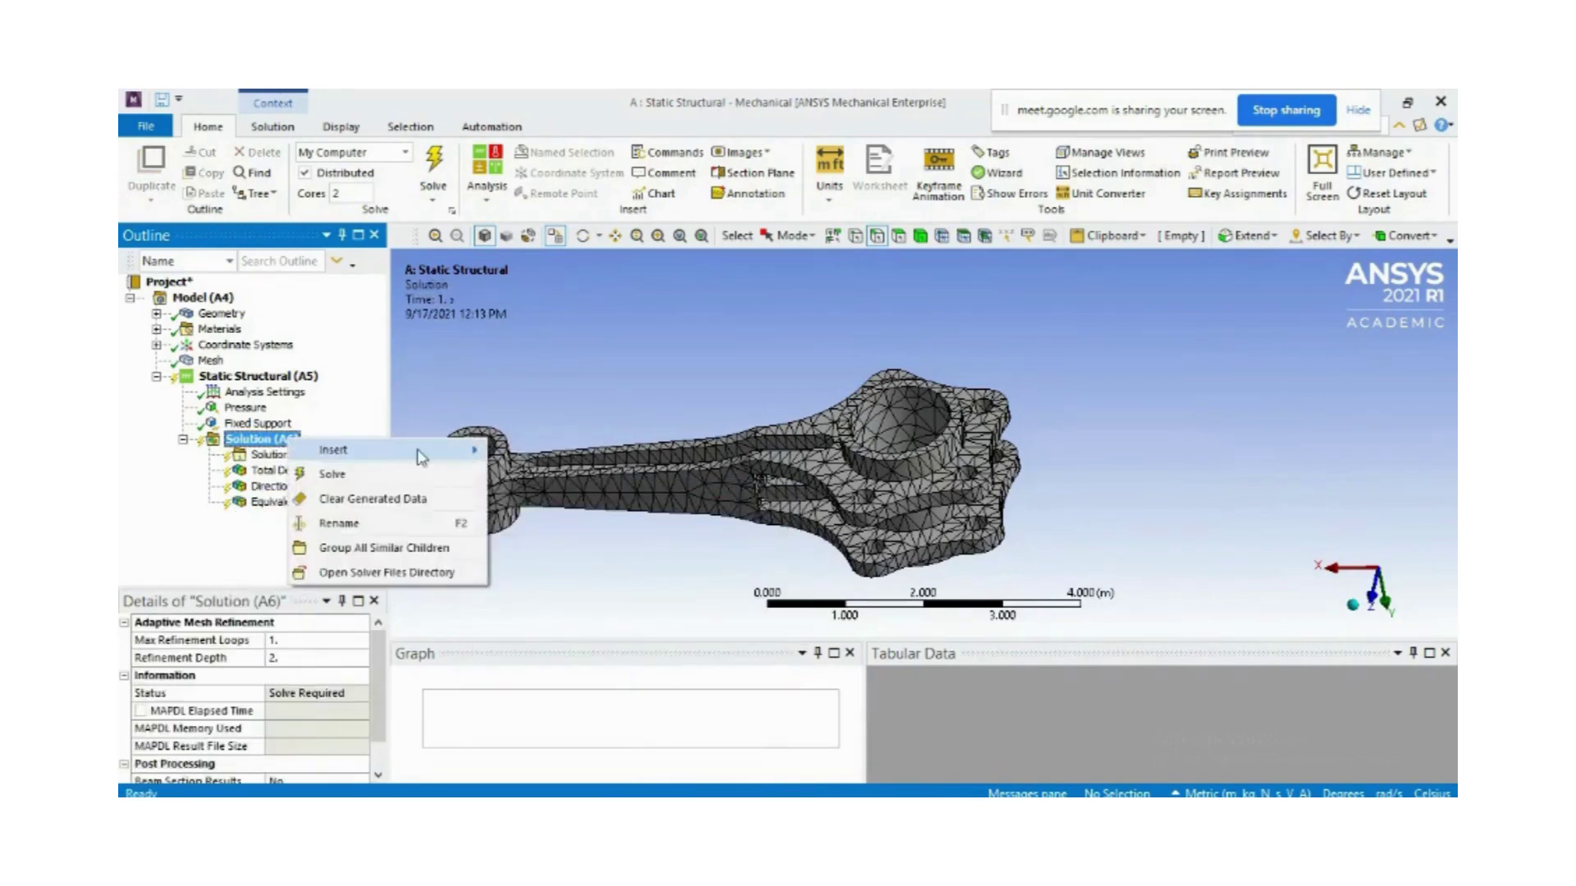
pyautogui.moveTo(338, 450)
pyautogui.moveTo(608, 502)
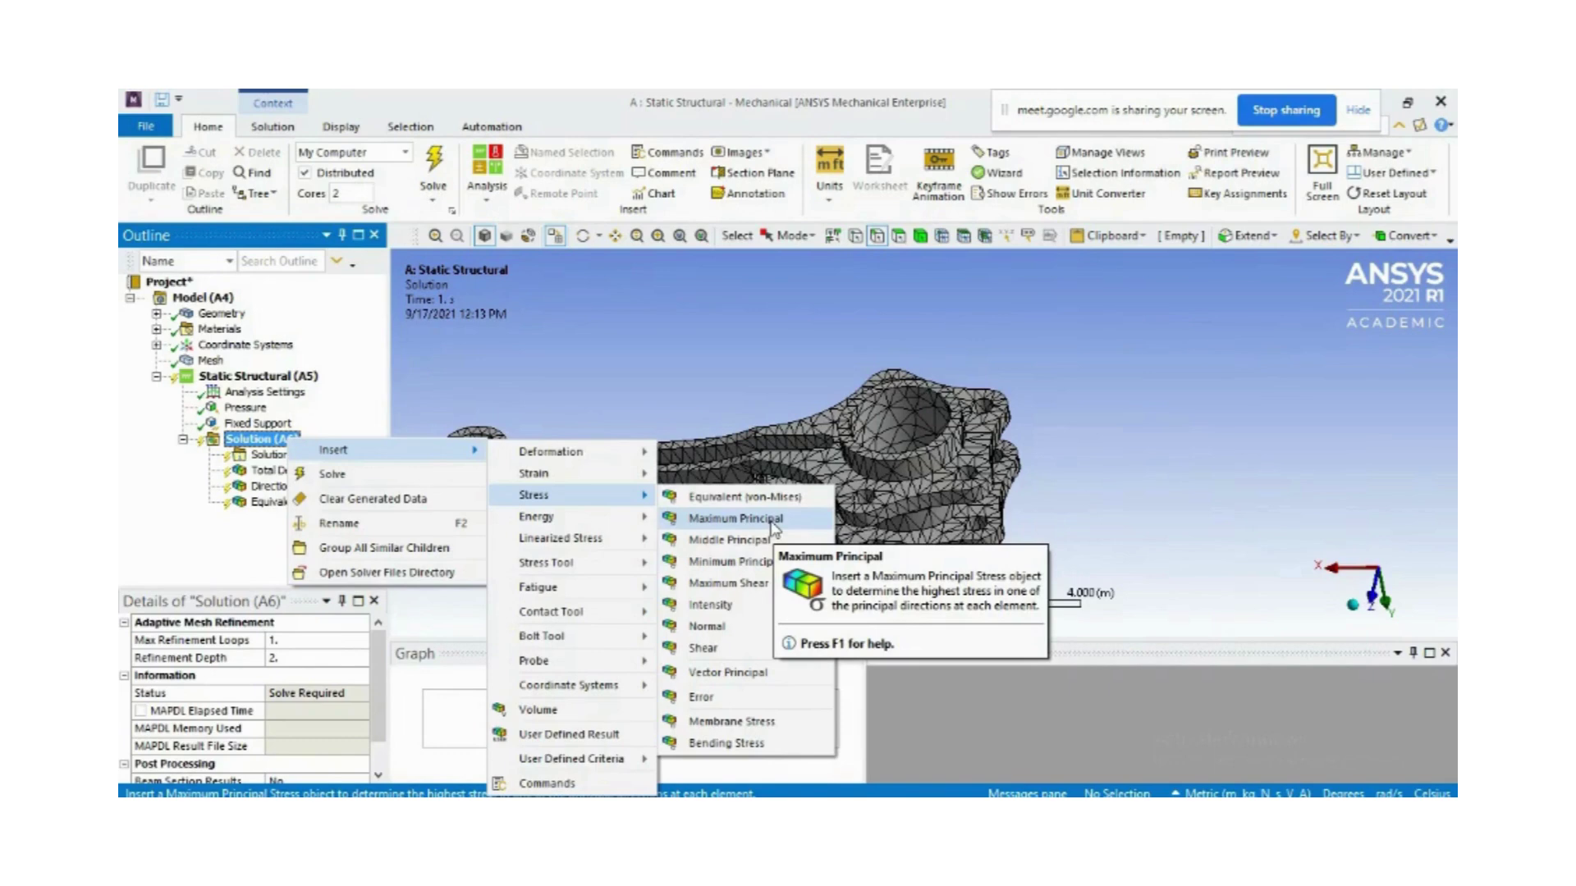
pyautogui.click(771, 519)
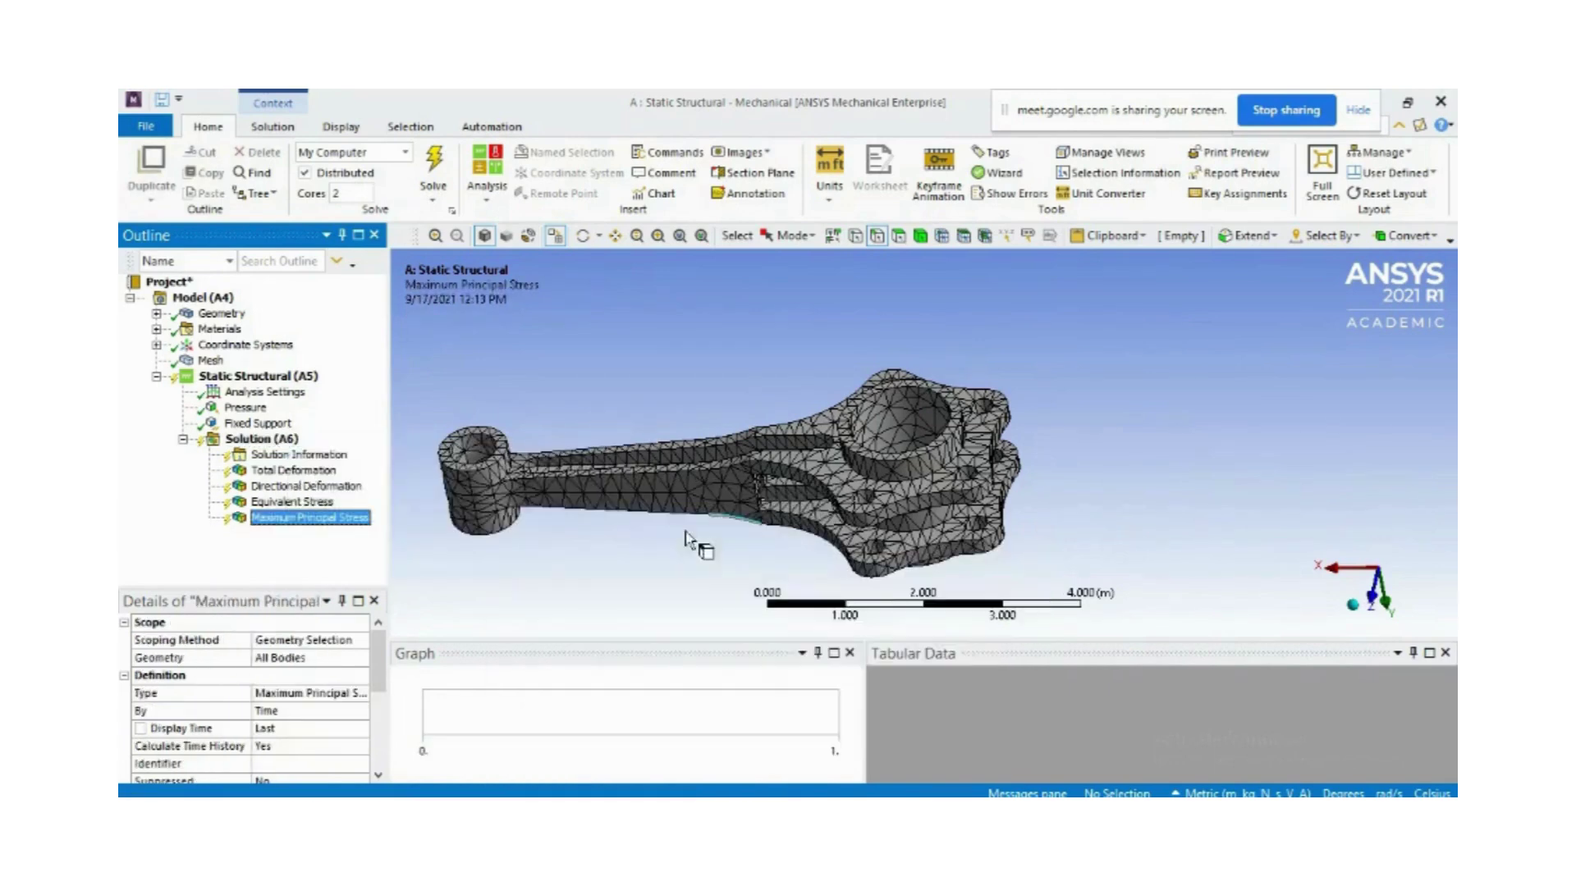
# Add a Bending Stress result and an Equivalent (von-Mises) strain result to the solution
pyautogui.rightClick(290, 449)
pyautogui.moveTo(433, 453)
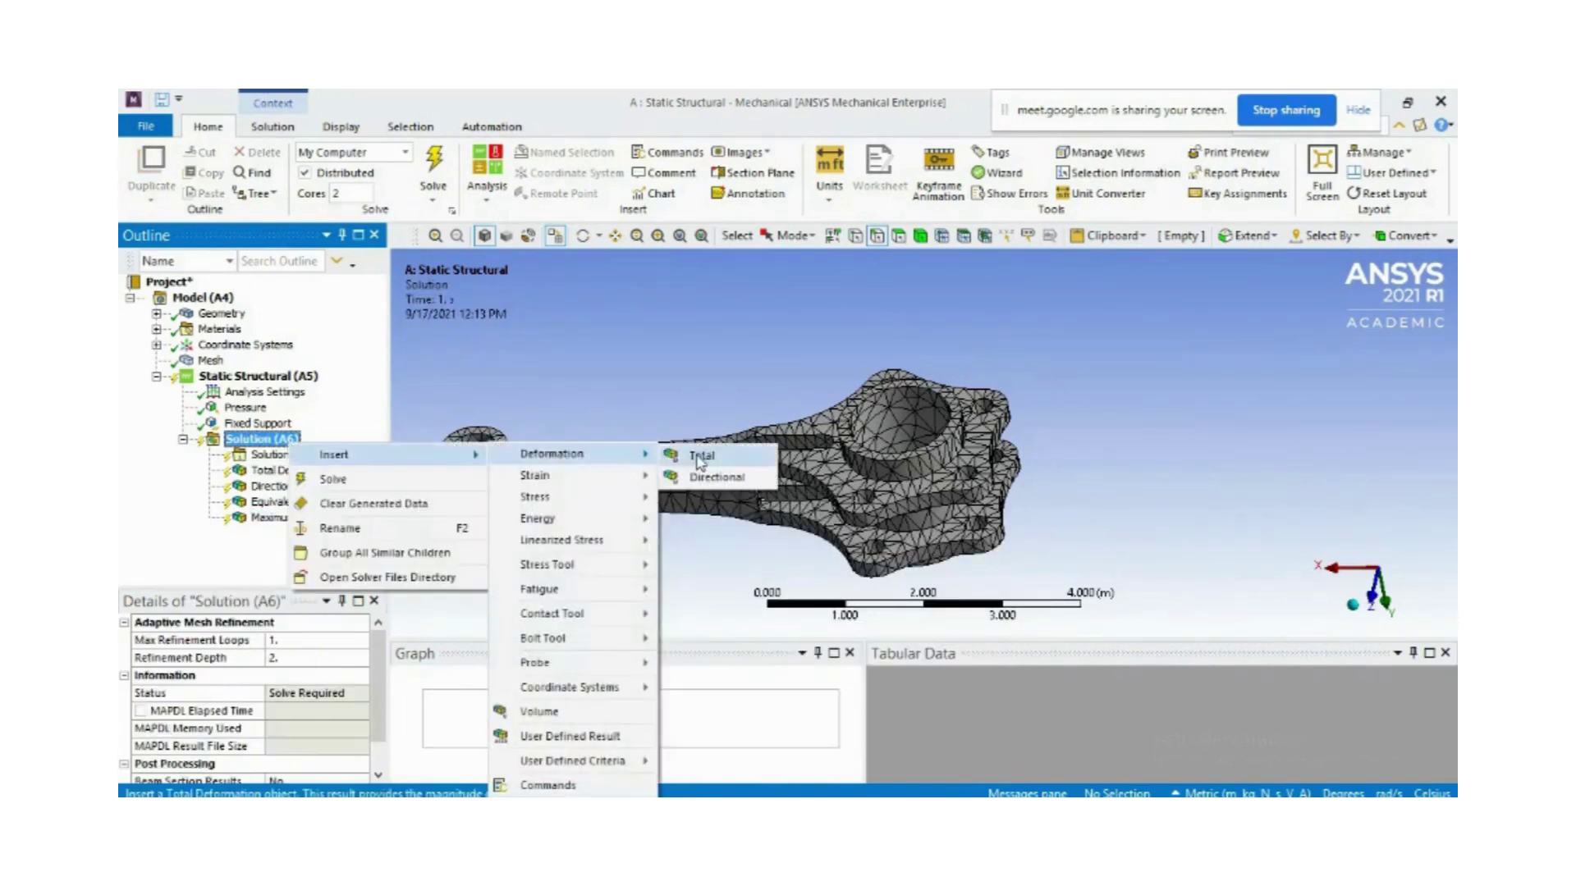
pyautogui.moveTo(541, 480)
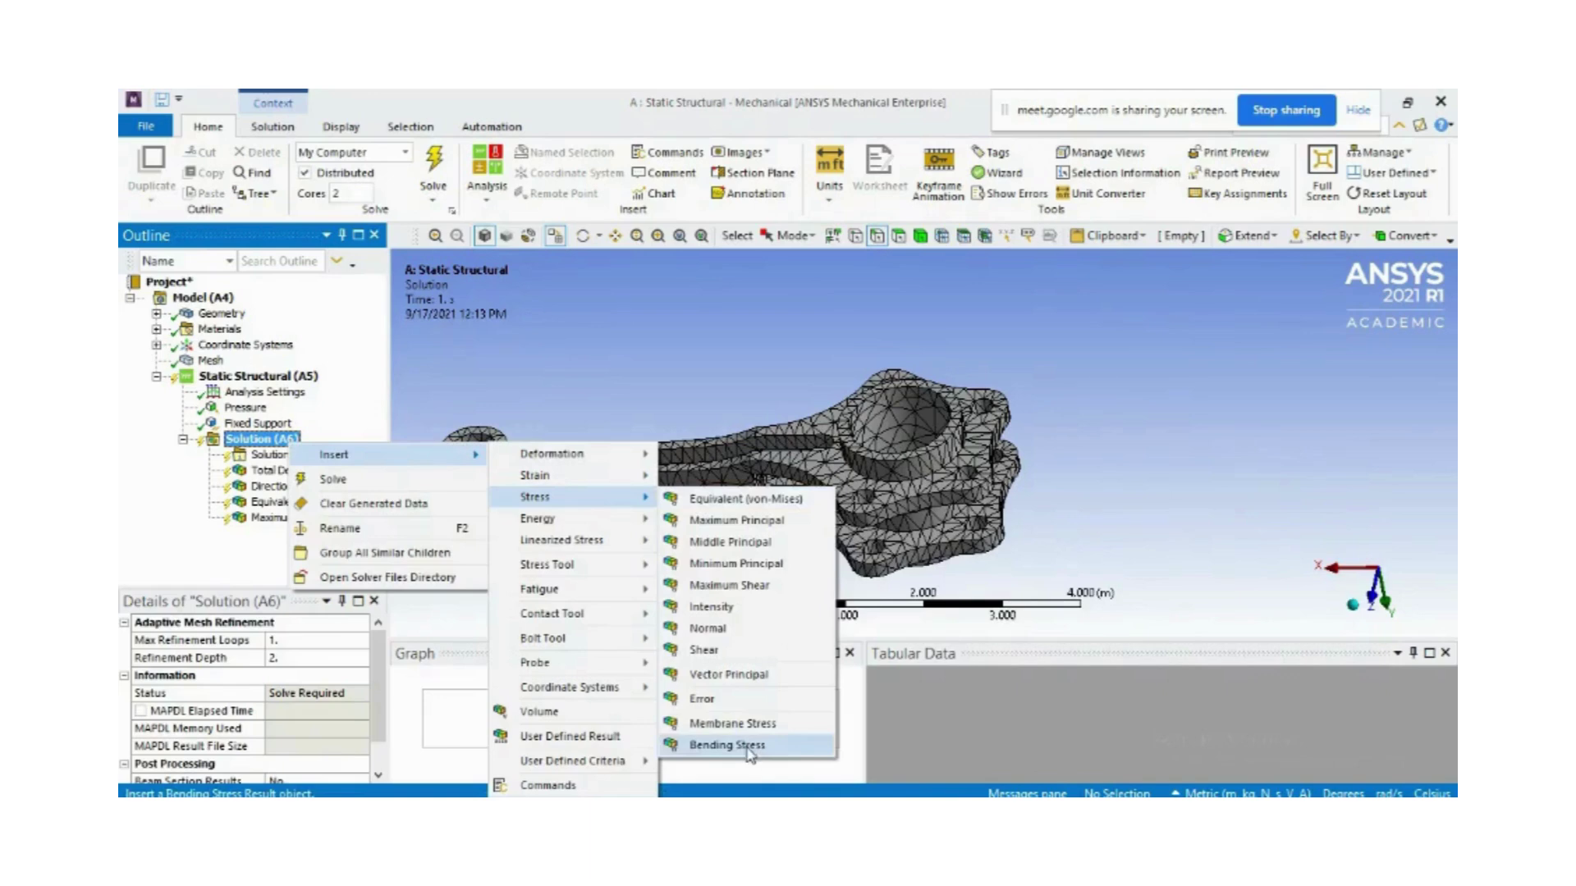
pyautogui.click(745, 745)
pyautogui.rightClick(268, 447)
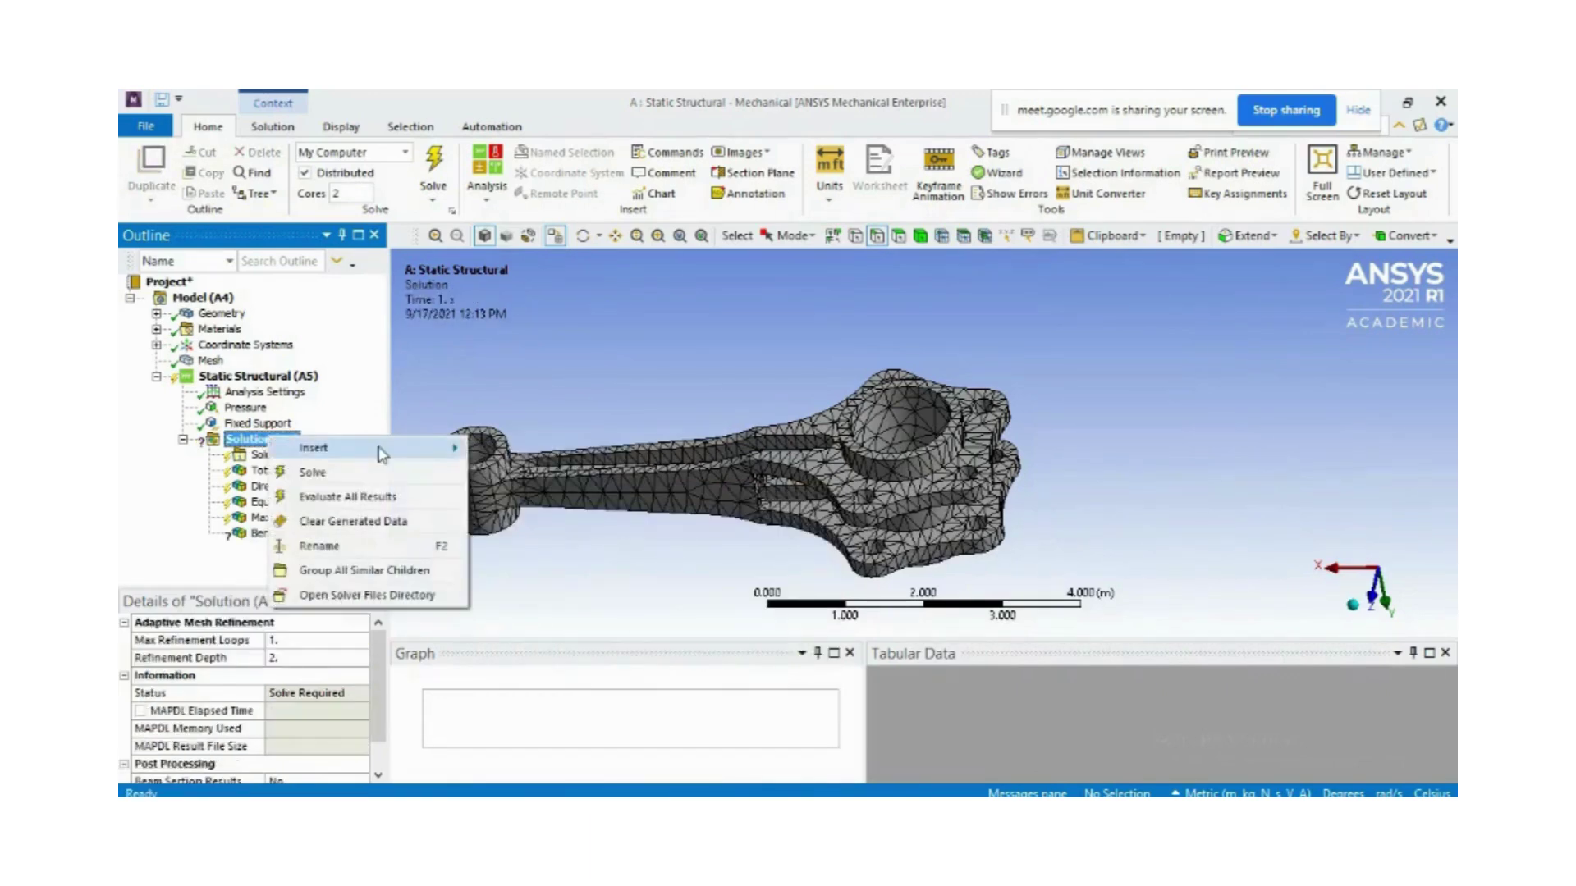
pyautogui.moveTo(386, 450)
pyautogui.moveTo(576, 461)
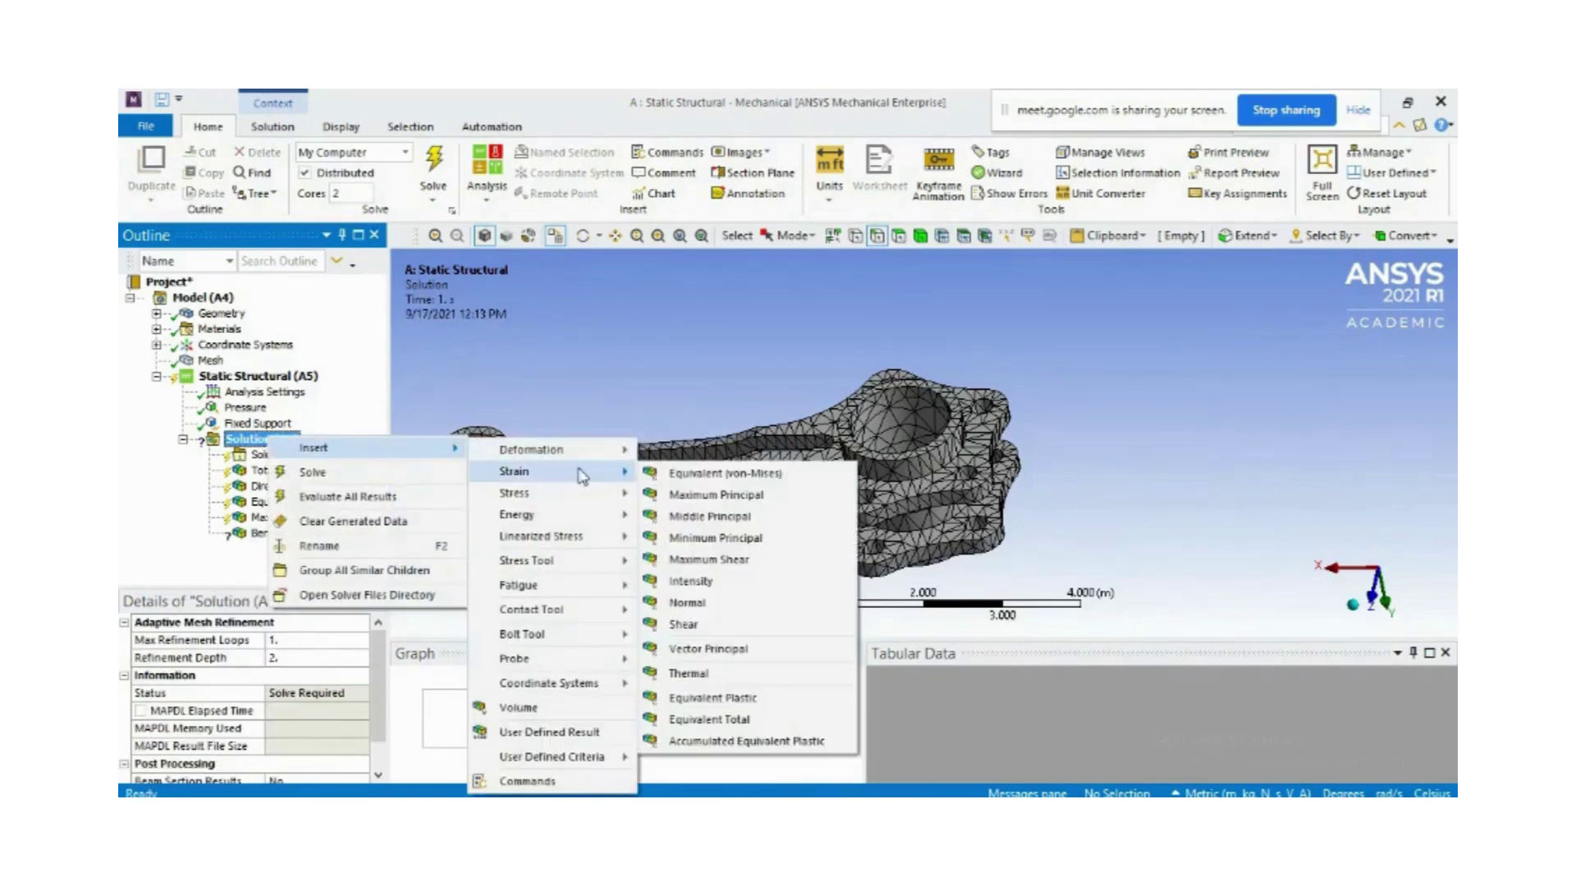
pyautogui.click(715, 478)
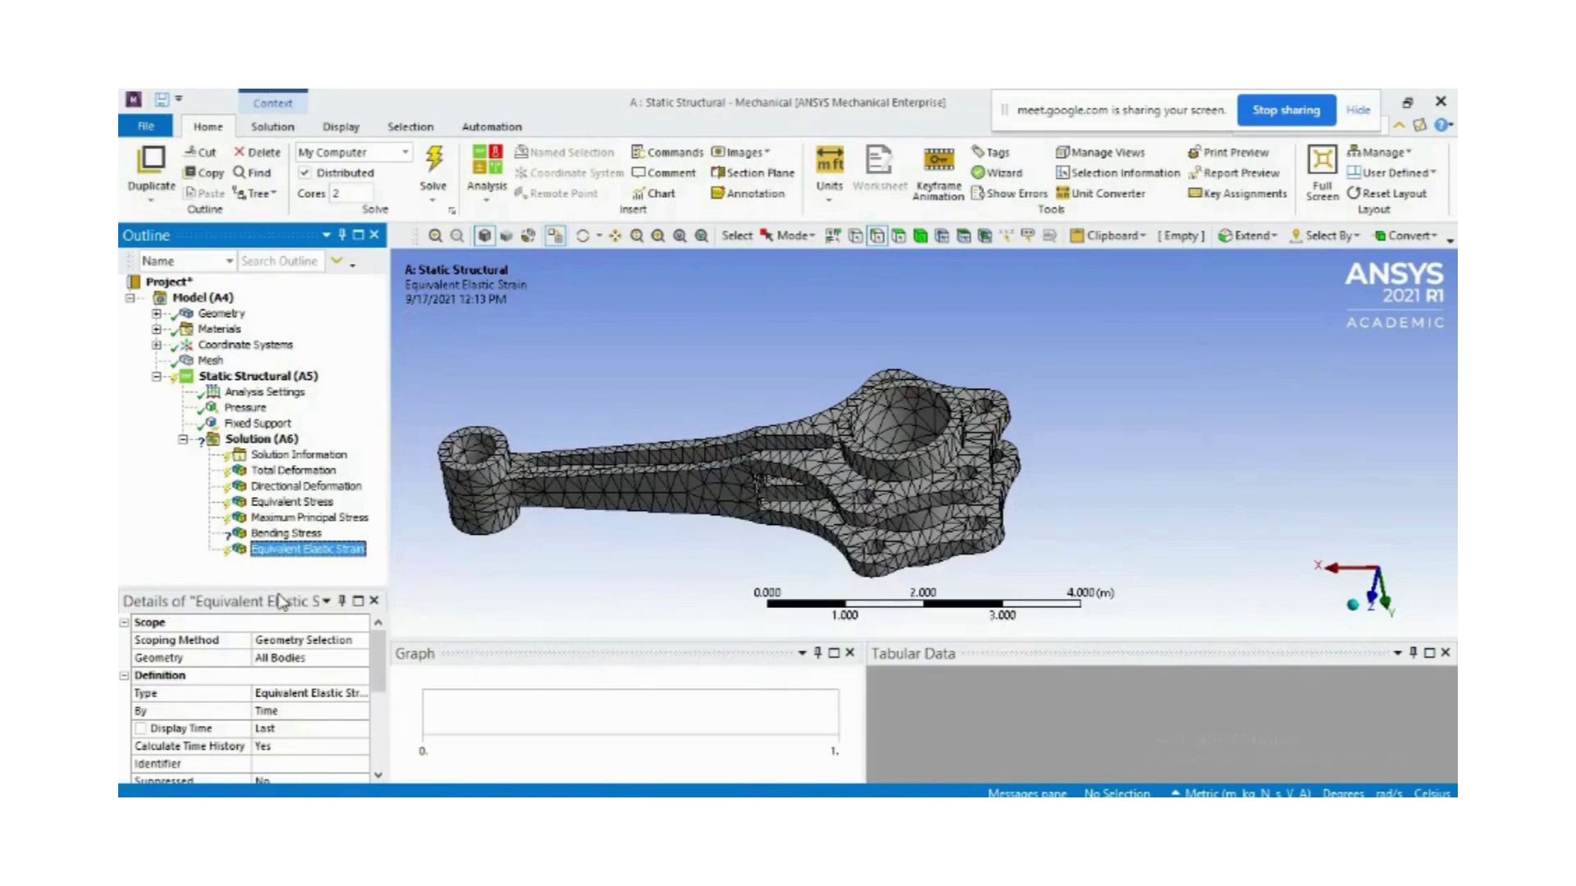
# Scope the Bending Stress result to one long edge along the side of the connecting rod's shank
pyautogui.click(304, 534)
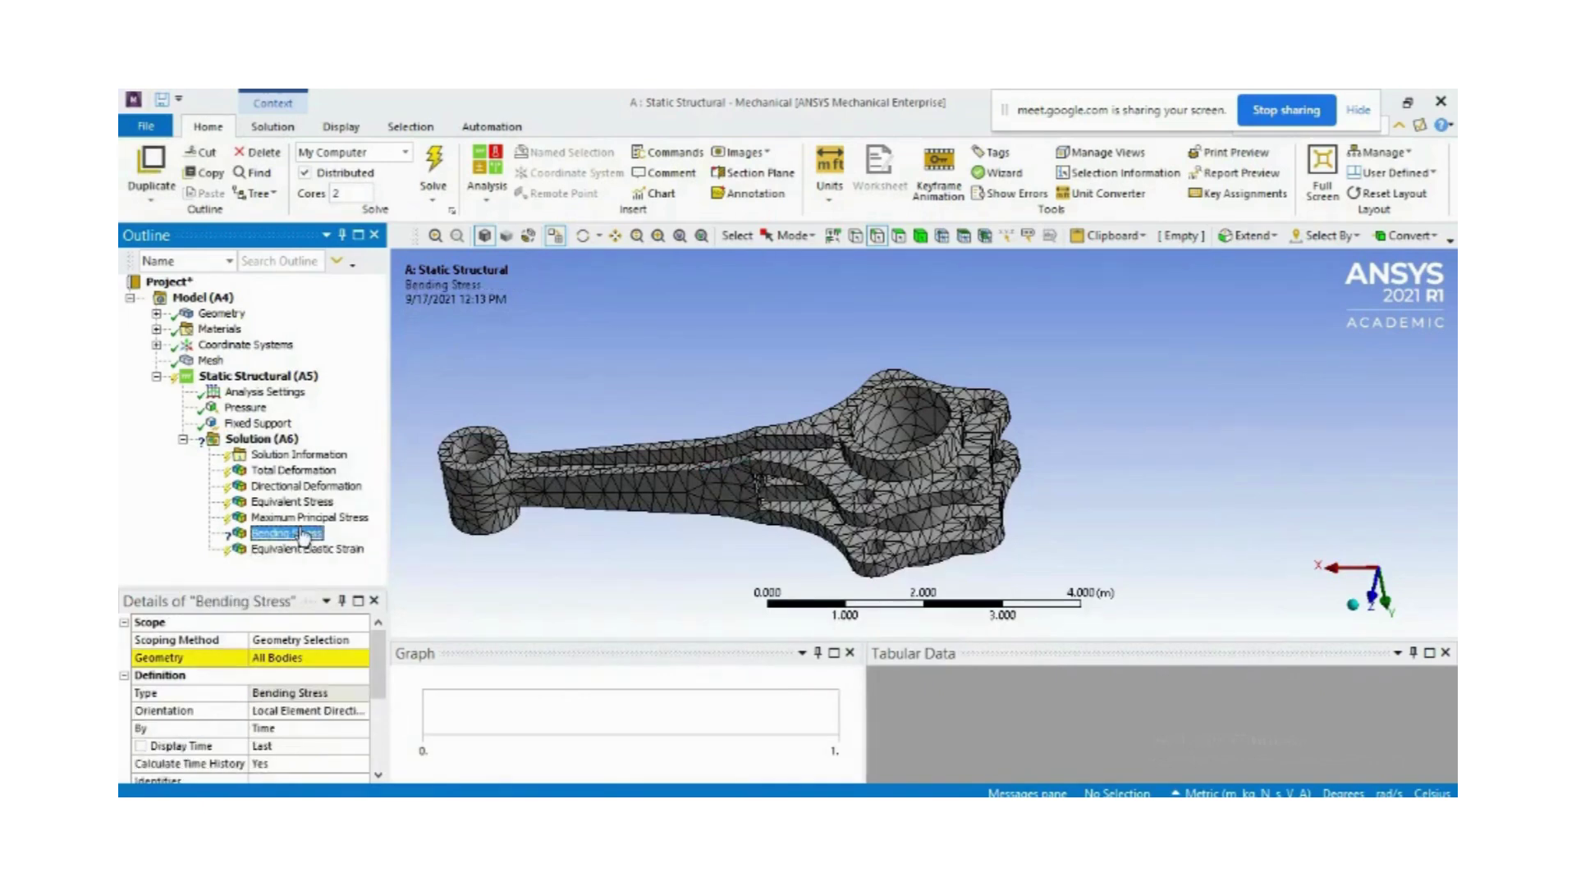
pyautogui.click(279, 661)
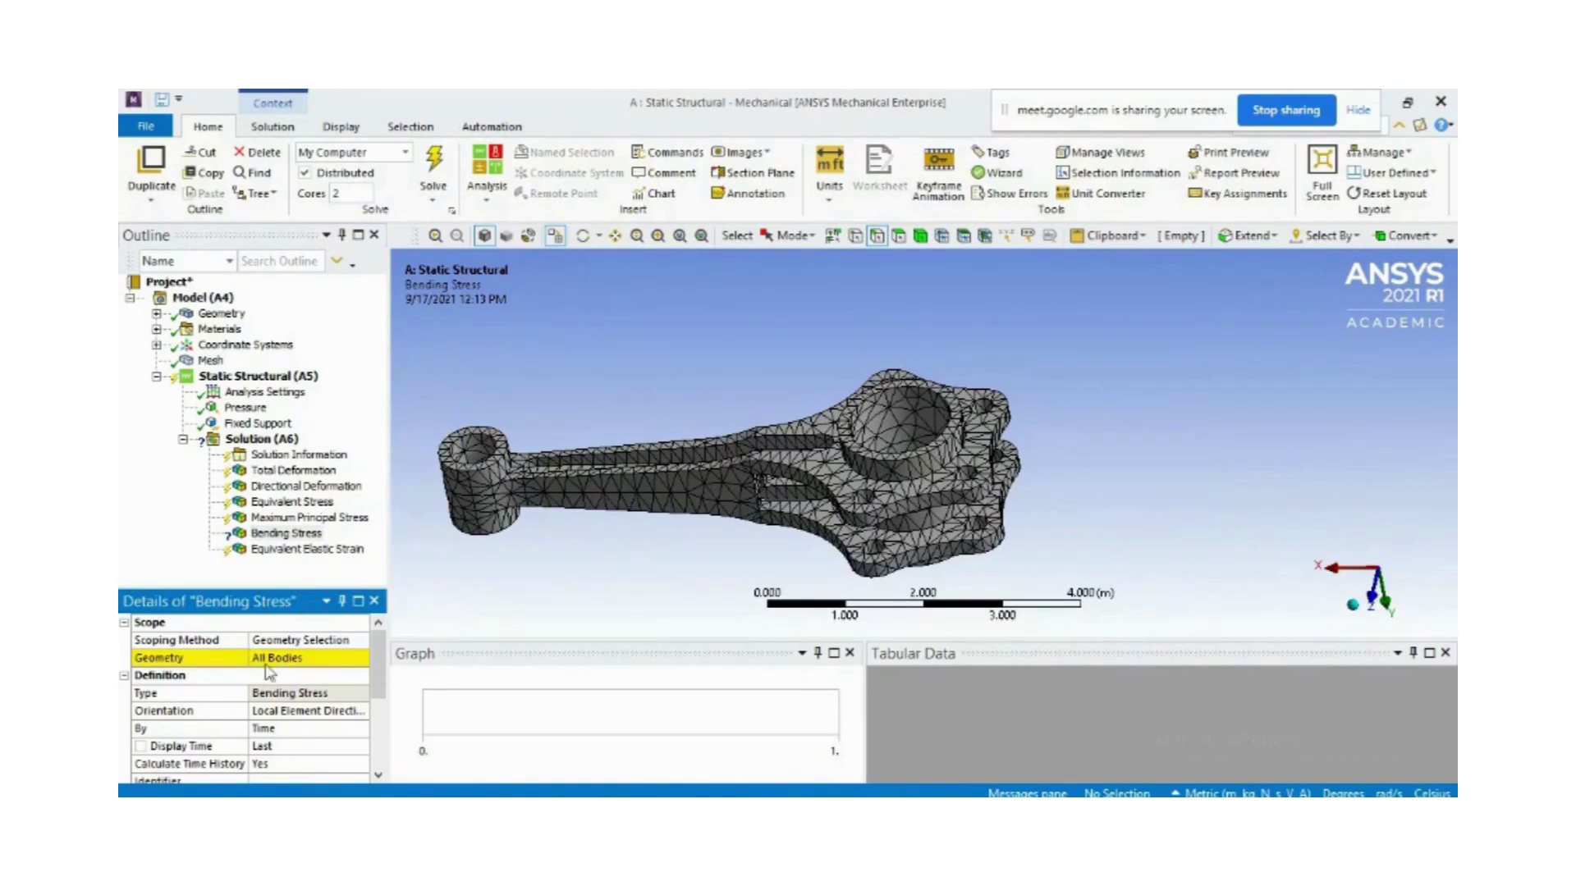
pyautogui.click(653, 483)
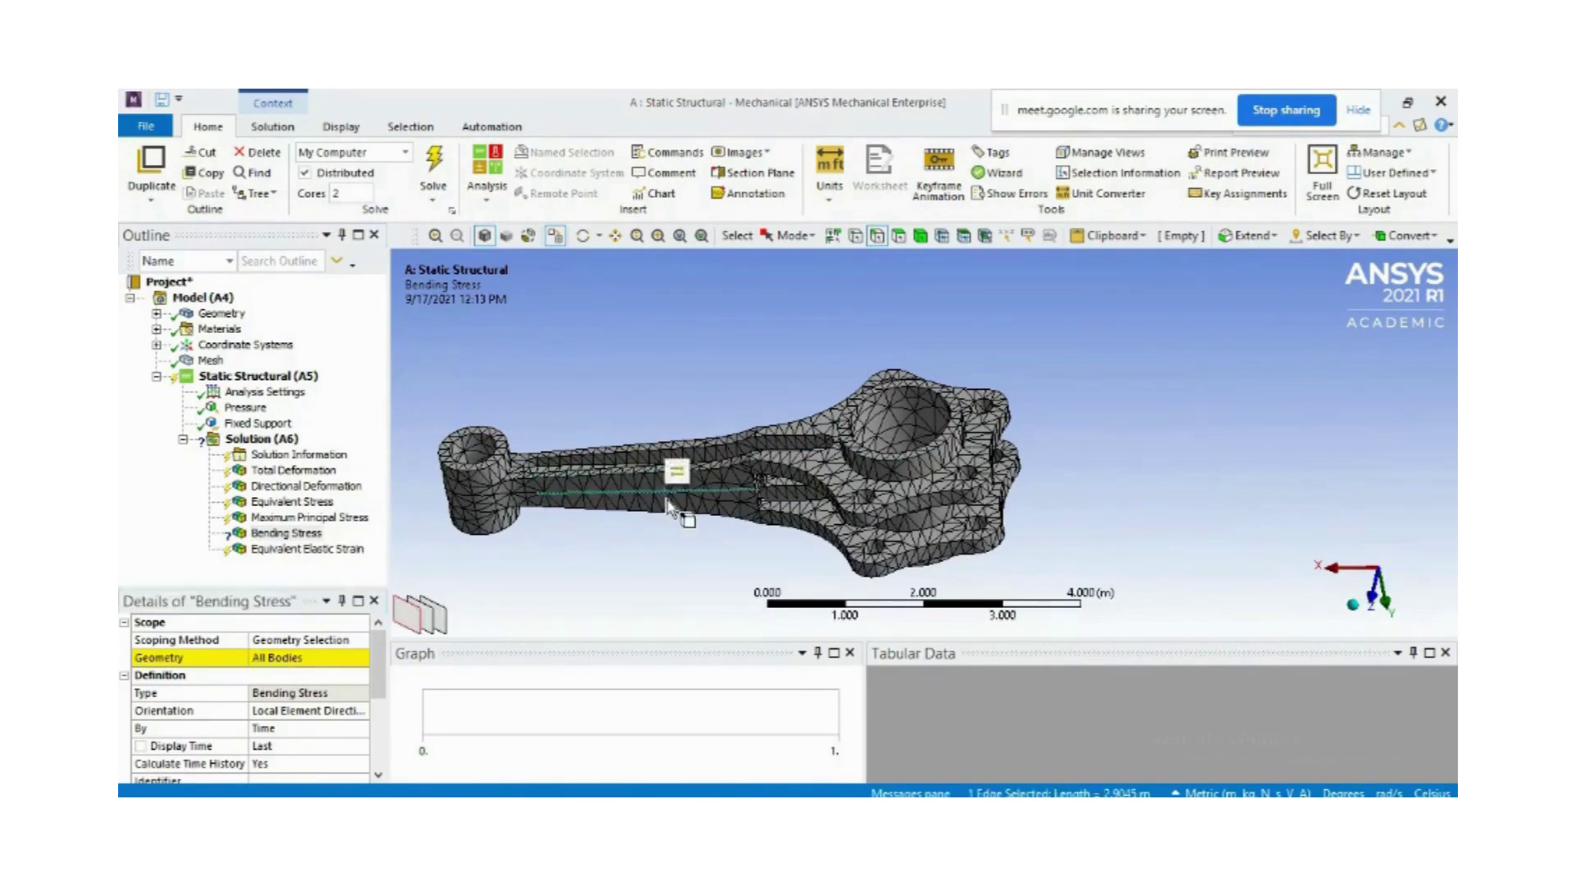
pyautogui.click(292, 660)
pyautogui.click(286, 661)
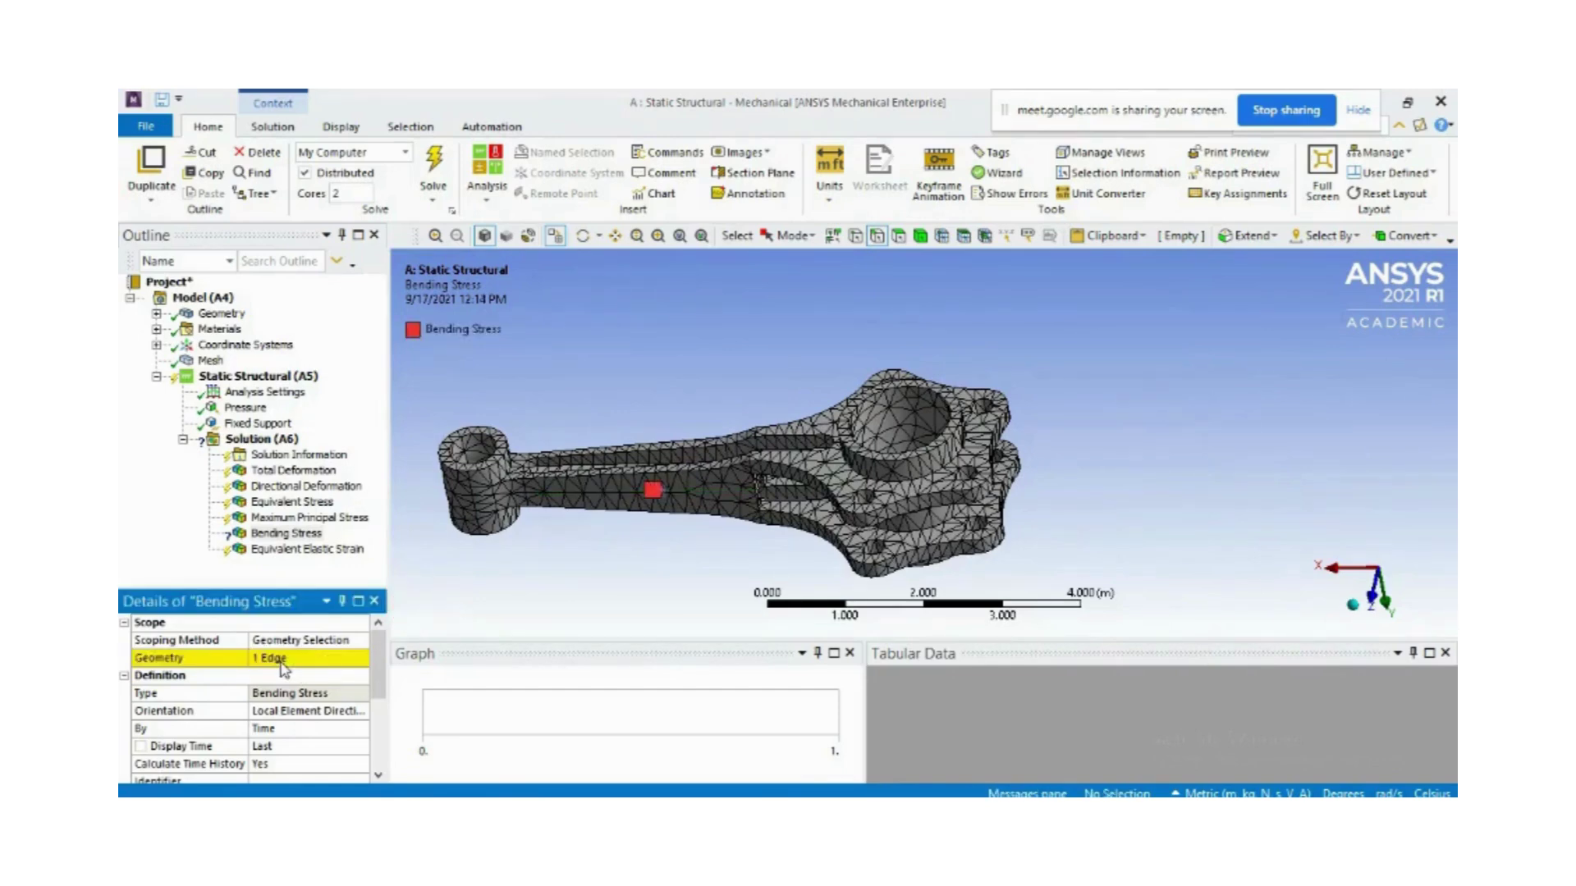
pyautogui.click(286, 533)
pyautogui.moveTo(372, 687)
pyautogui.mouseDown()
pyautogui.moveTo(374, 748)
pyautogui.moveTo(376, 656)
pyautogui.mouseUp()
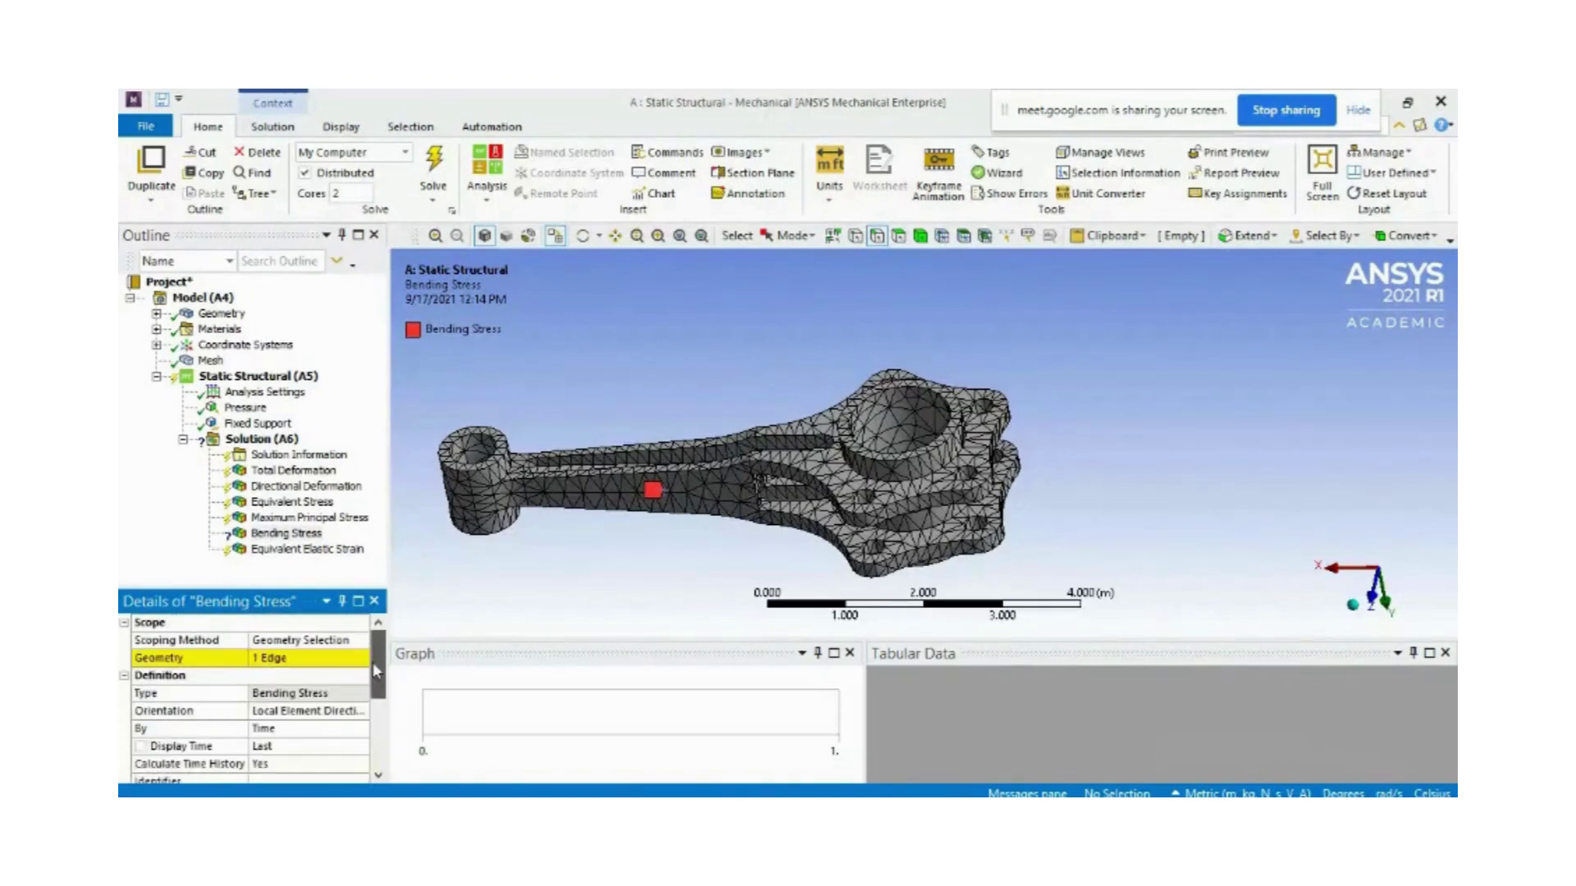
# Set the Bending Stress result's orientation to the second Local Element Direction option
pyautogui.click(302, 711)
pyautogui.click(295, 728)
pyautogui.press('Up')
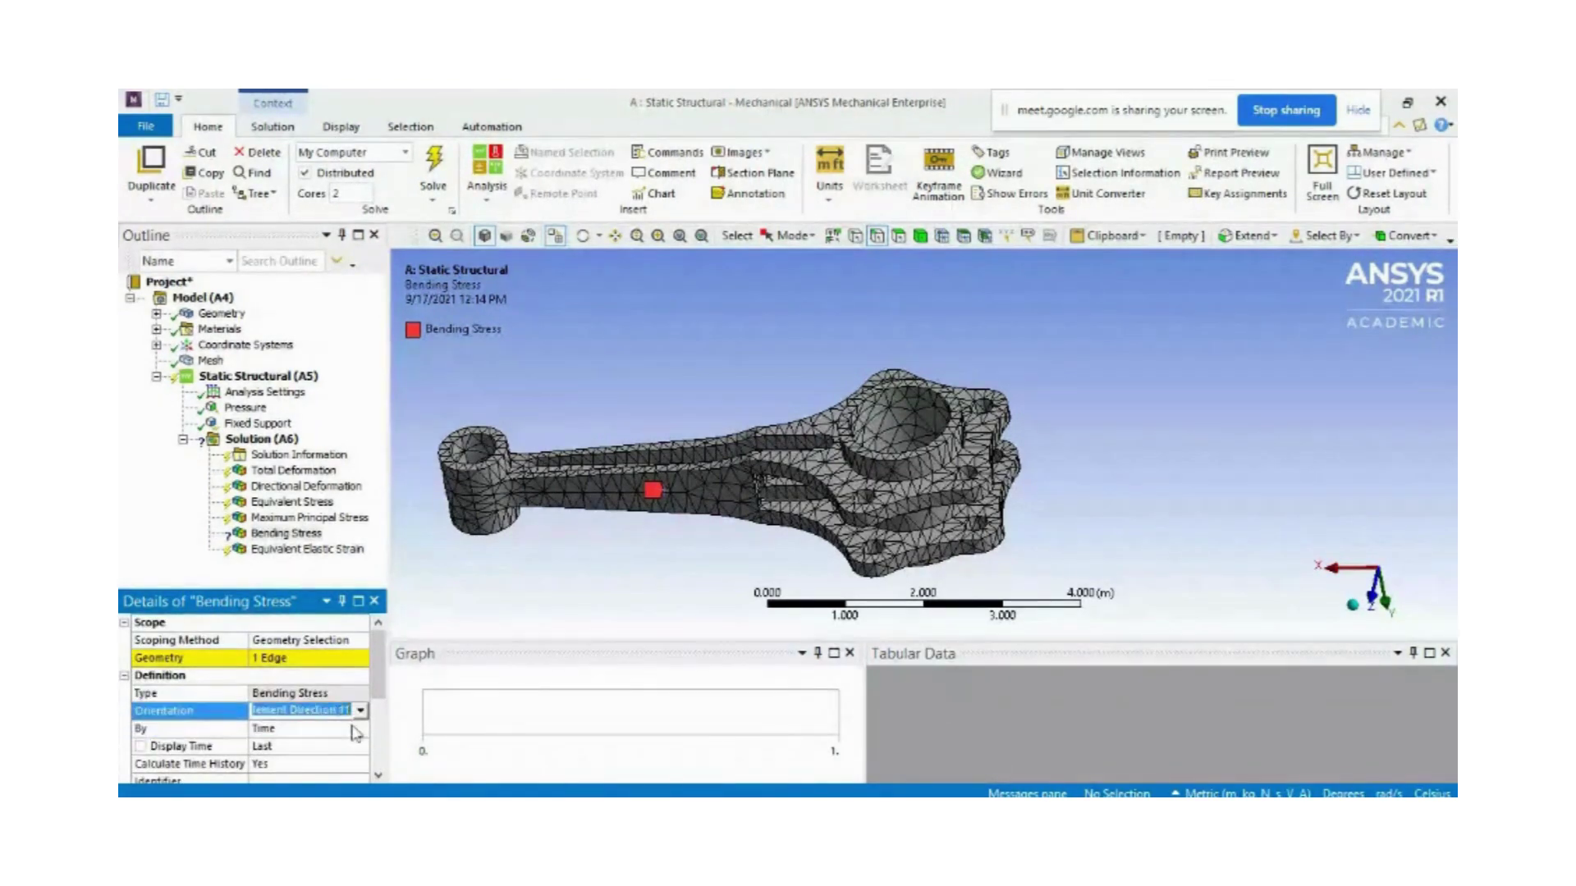
pyautogui.click(361, 710)
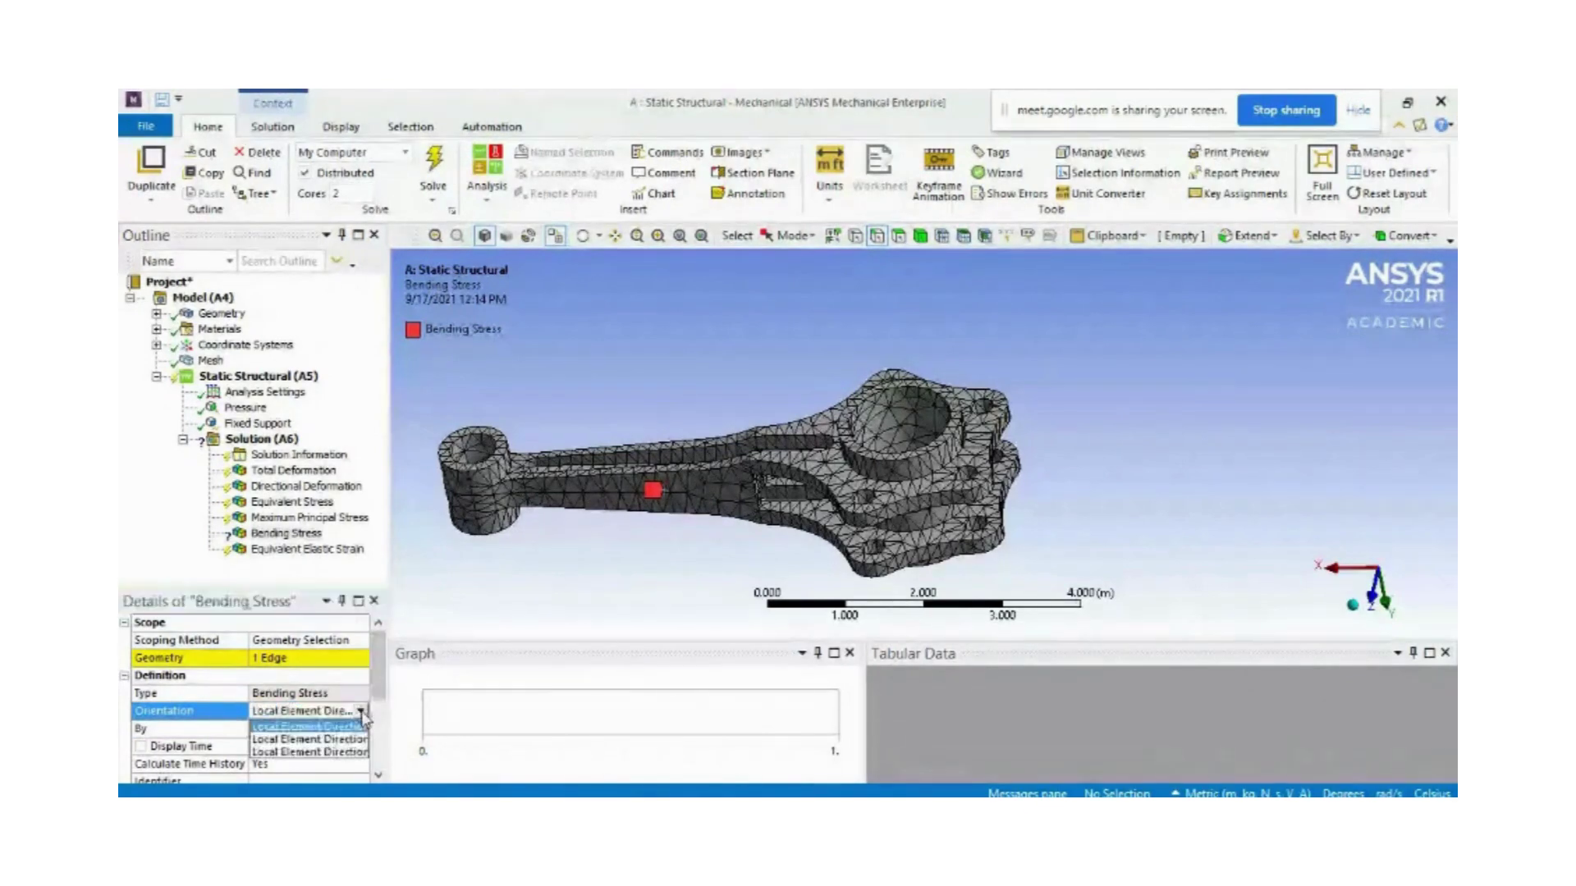
pyautogui.click(335, 740)
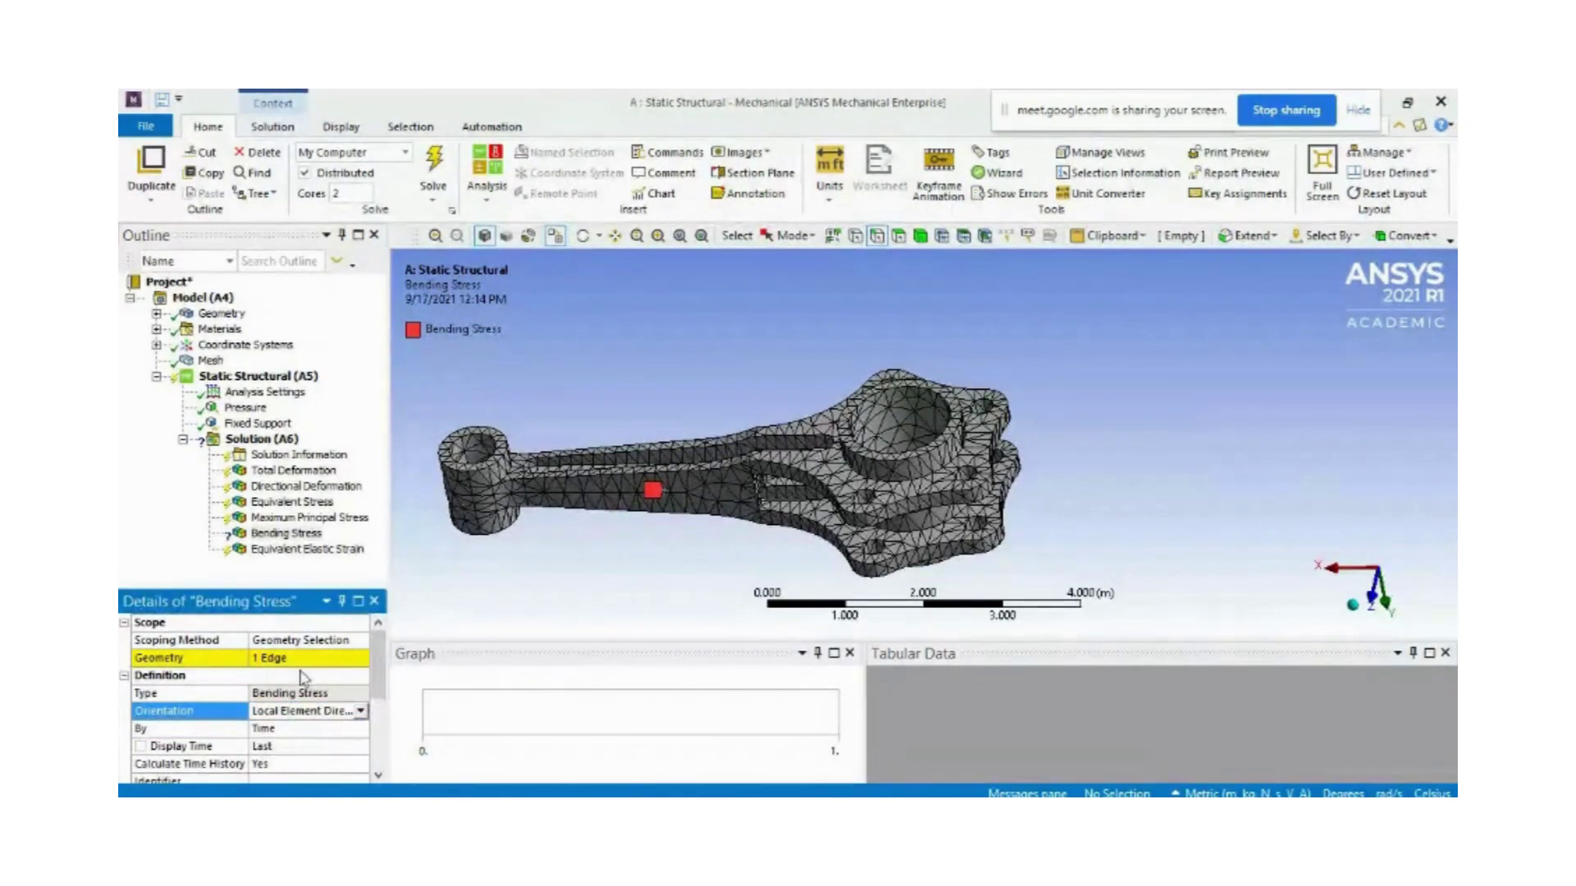
# Delete the Bending Stress result from the solution and confirm the deletion
pyautogui.click(289, 534)
pyautogui.rightClick(289, 534)
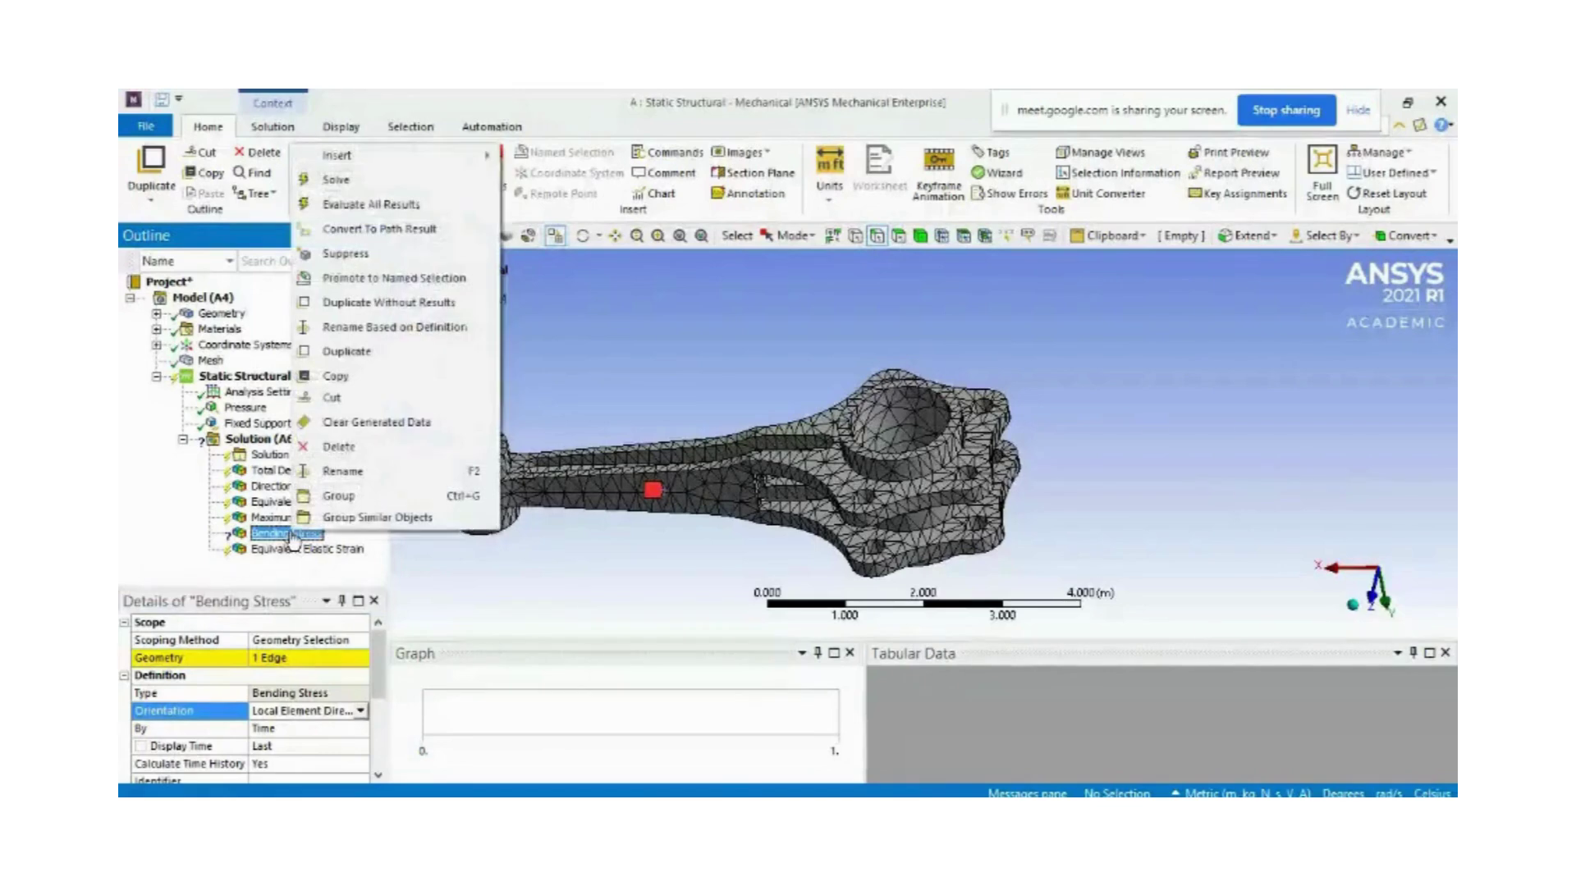
pyautogui.click(324, 502)
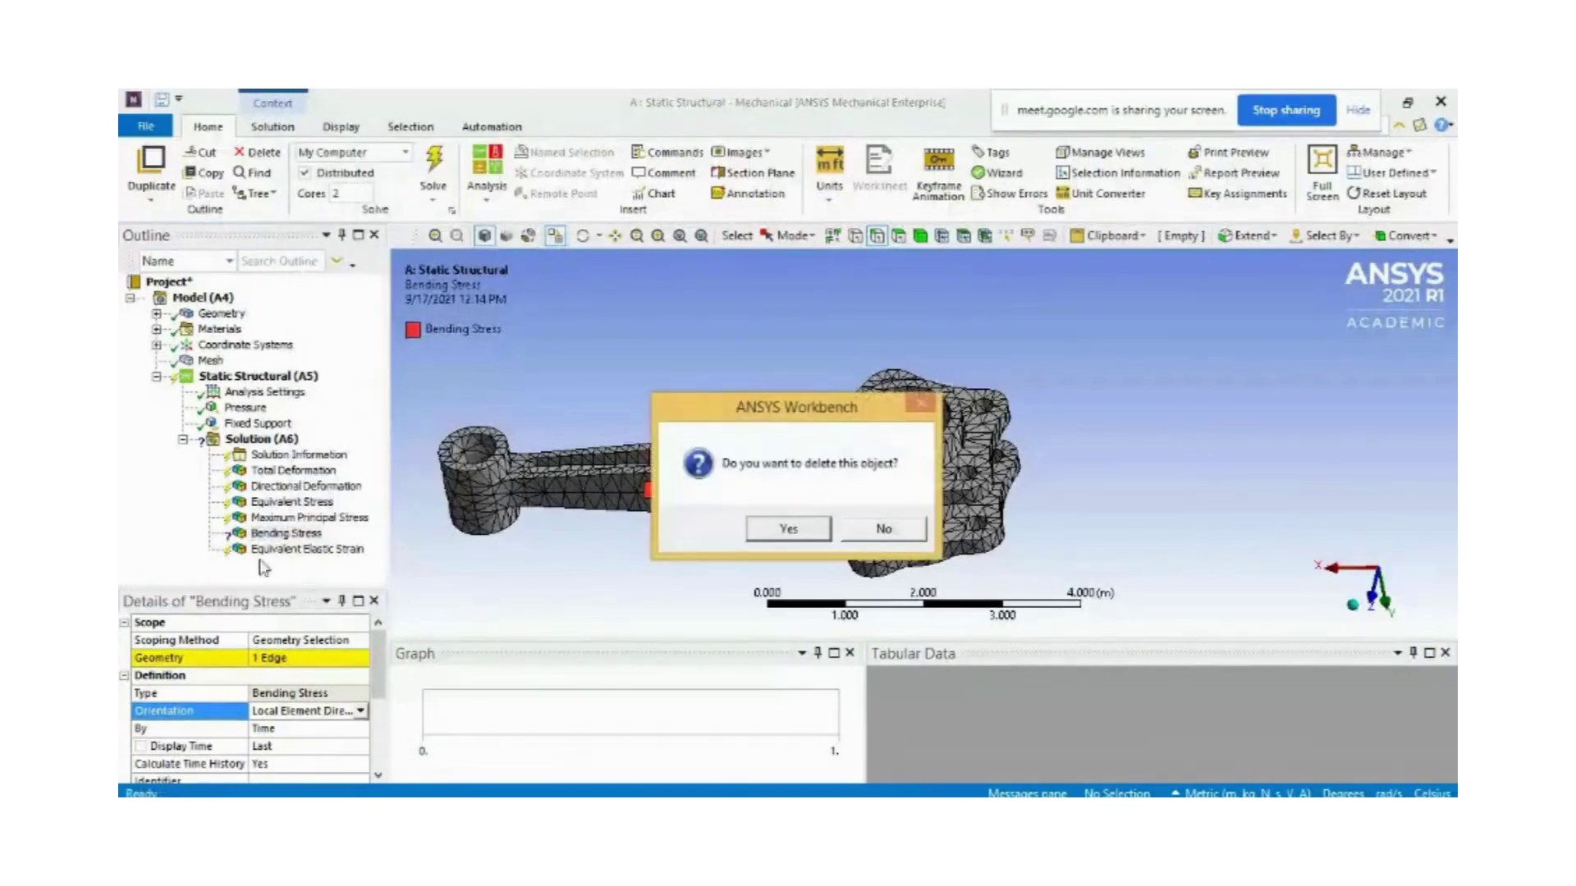
pyautogui.click(780, 529)
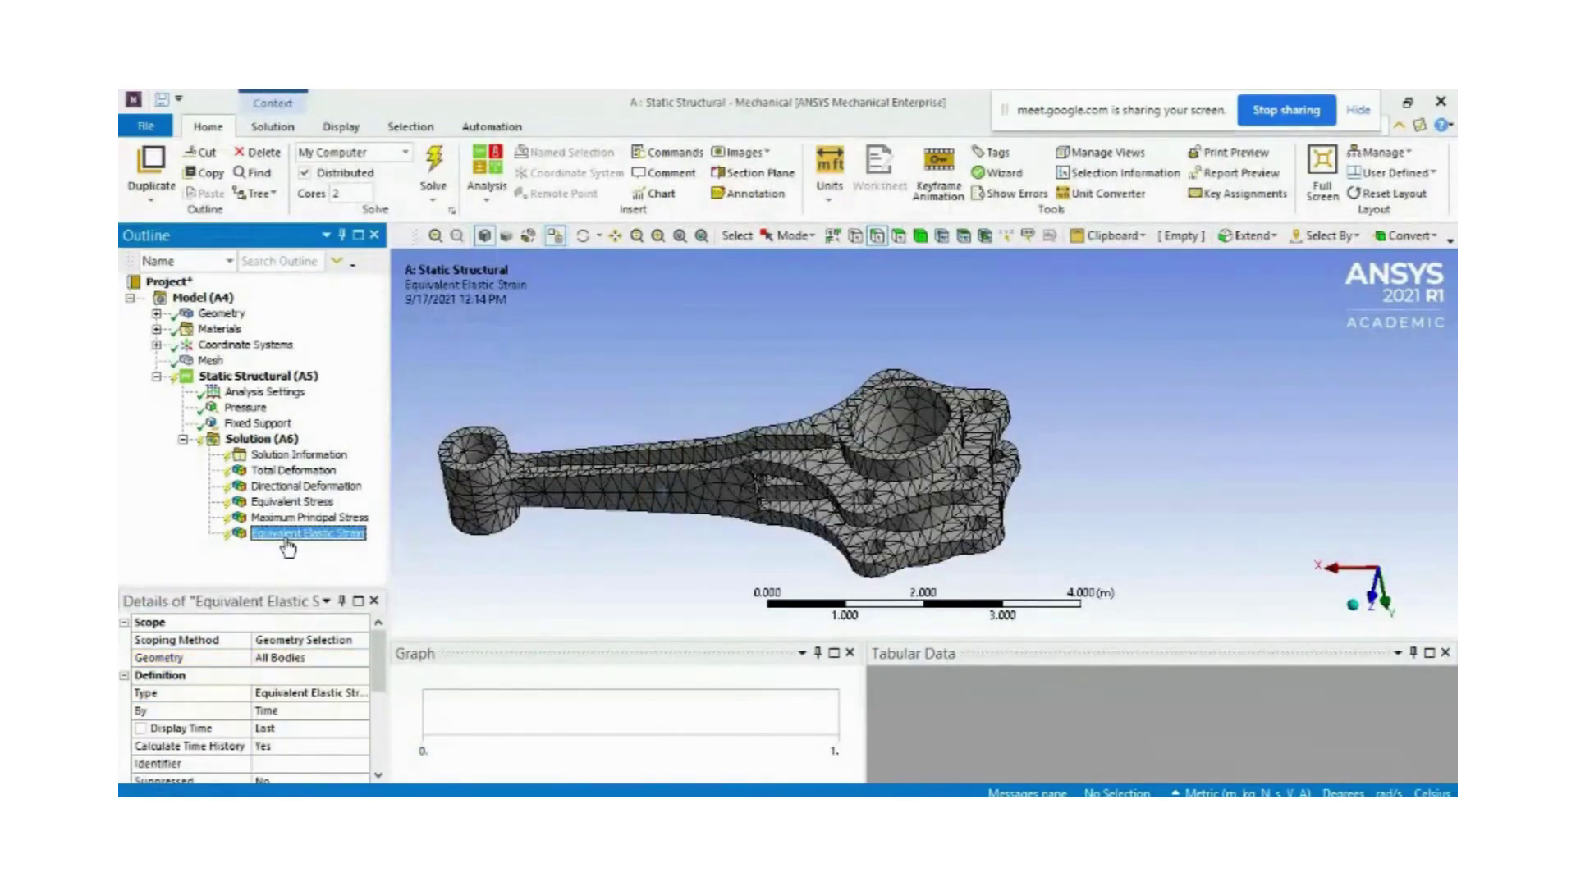
# Add a Strain Energy result to the solution
pyautogui.rightClick(272, 444)
pyautogui.moveTo(374, 450)
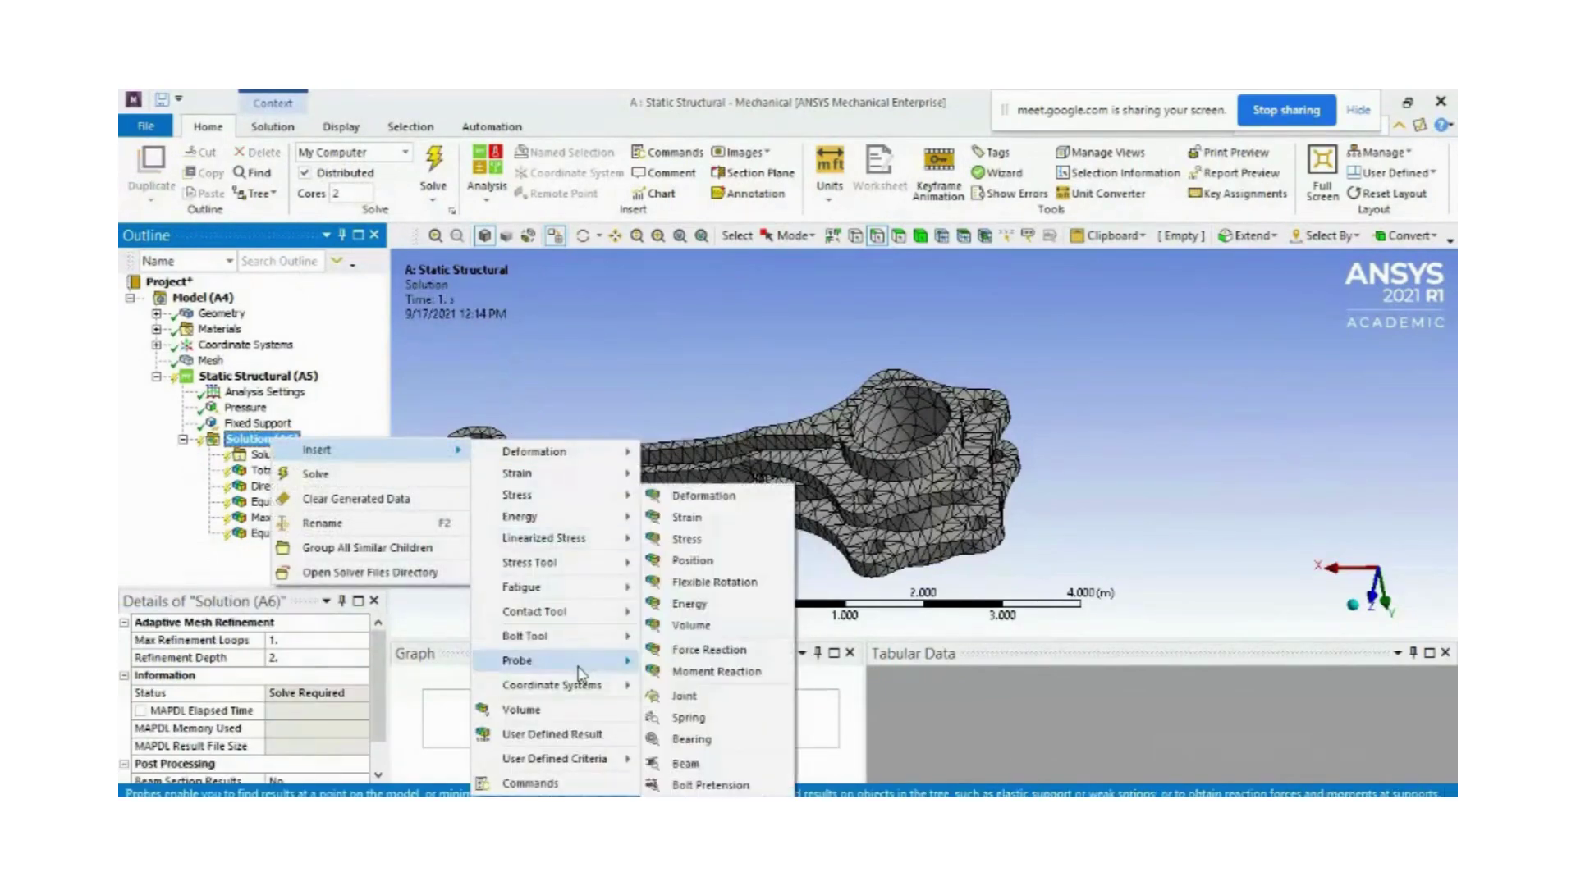
pyautogui.moveTo(532, 520)
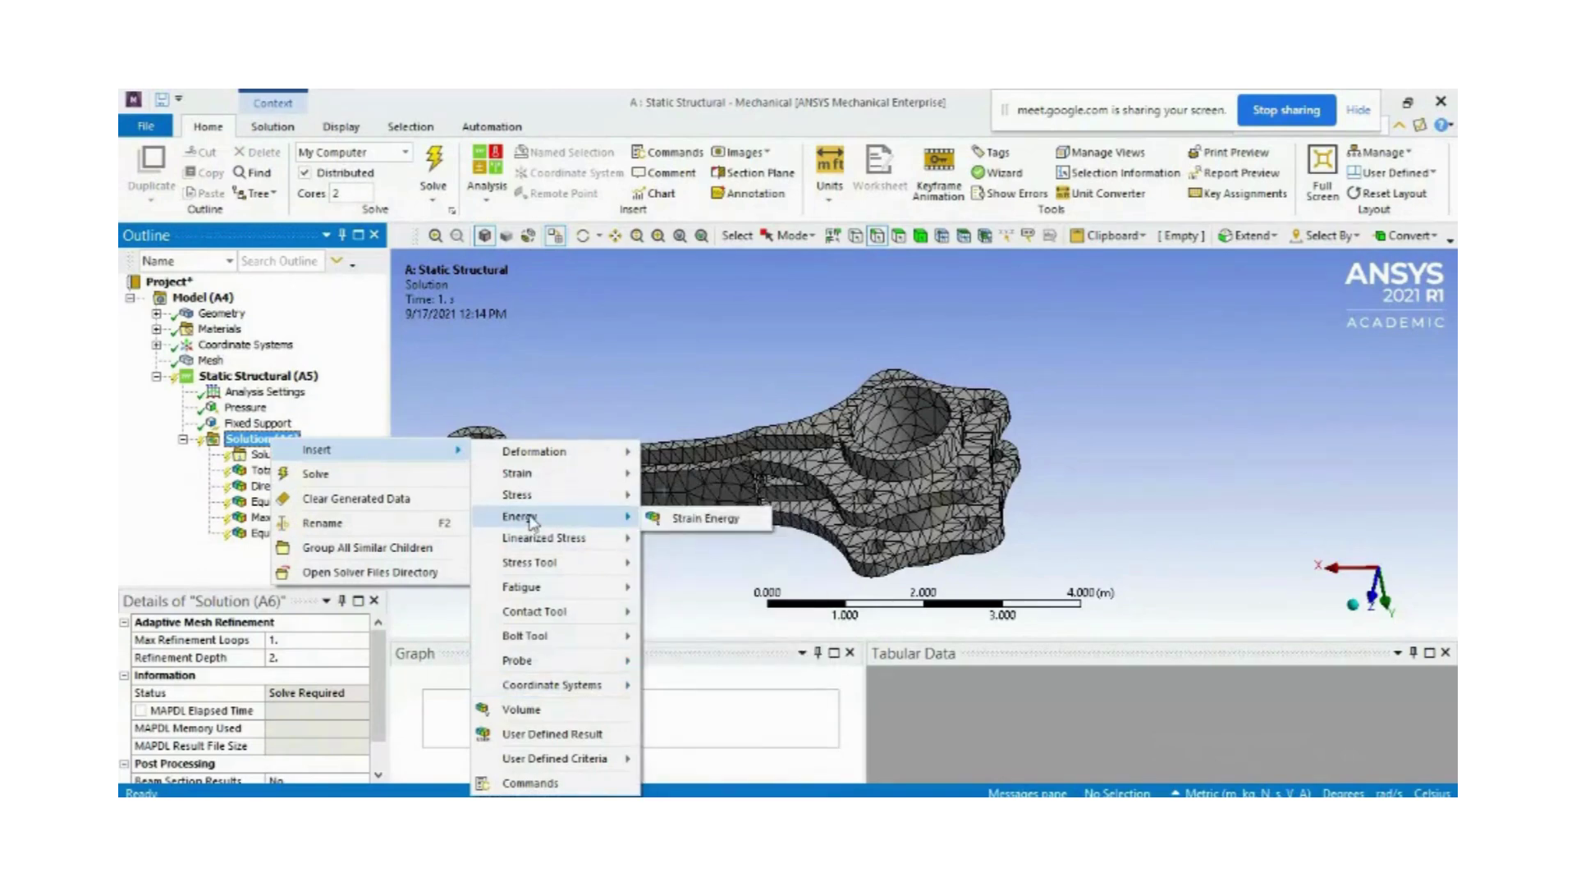
pyautogui.click(701, 518)
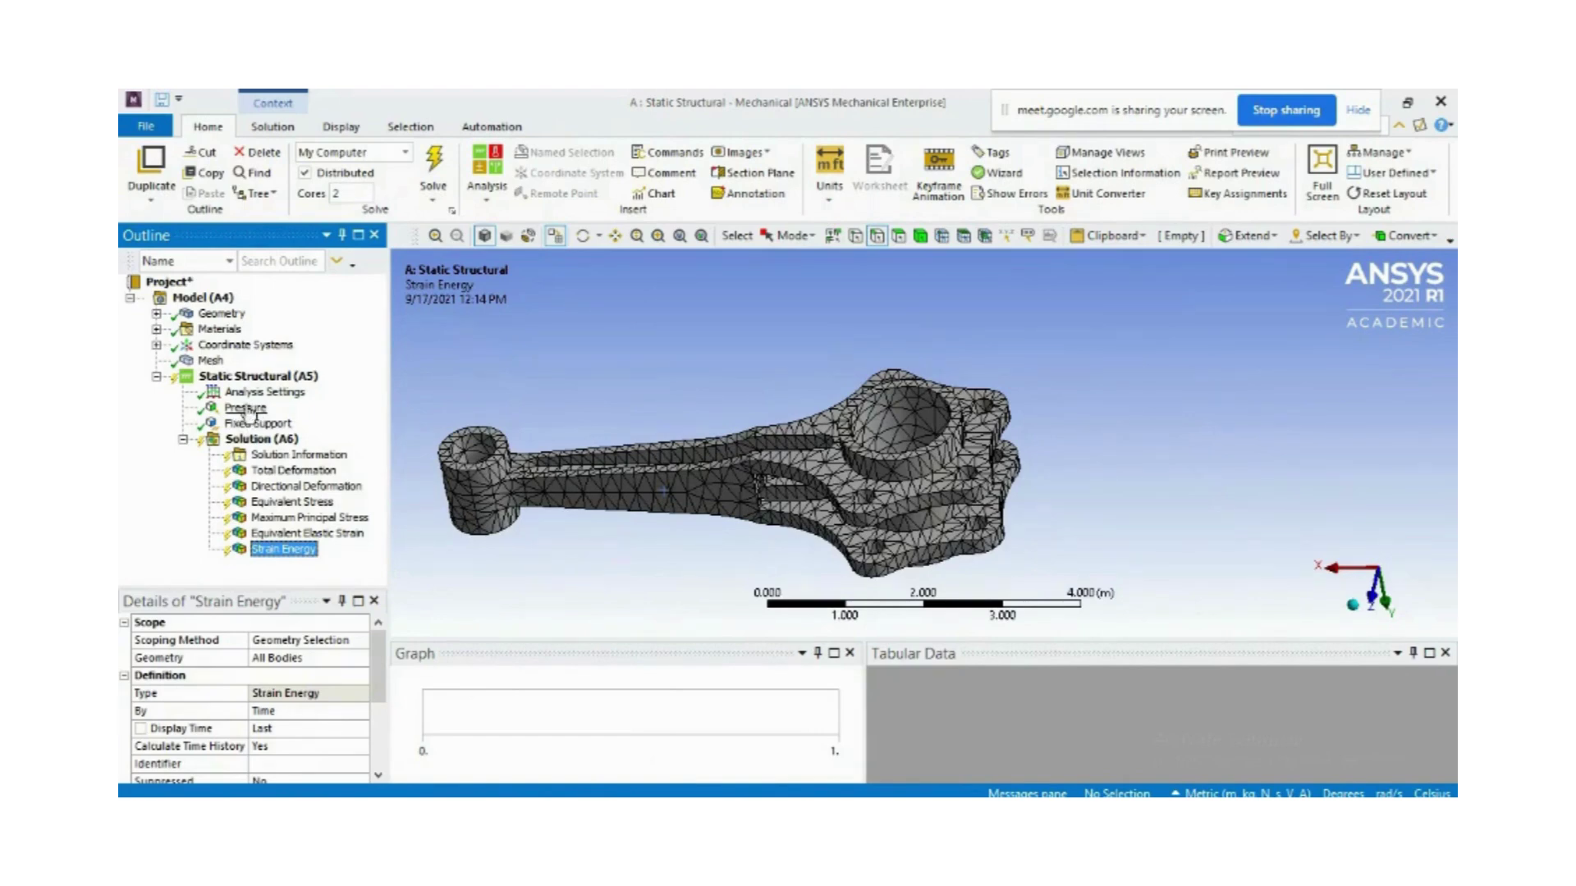
pyautogui.rightClick(271, 378)
pyautogui.moveTo(361, 399)
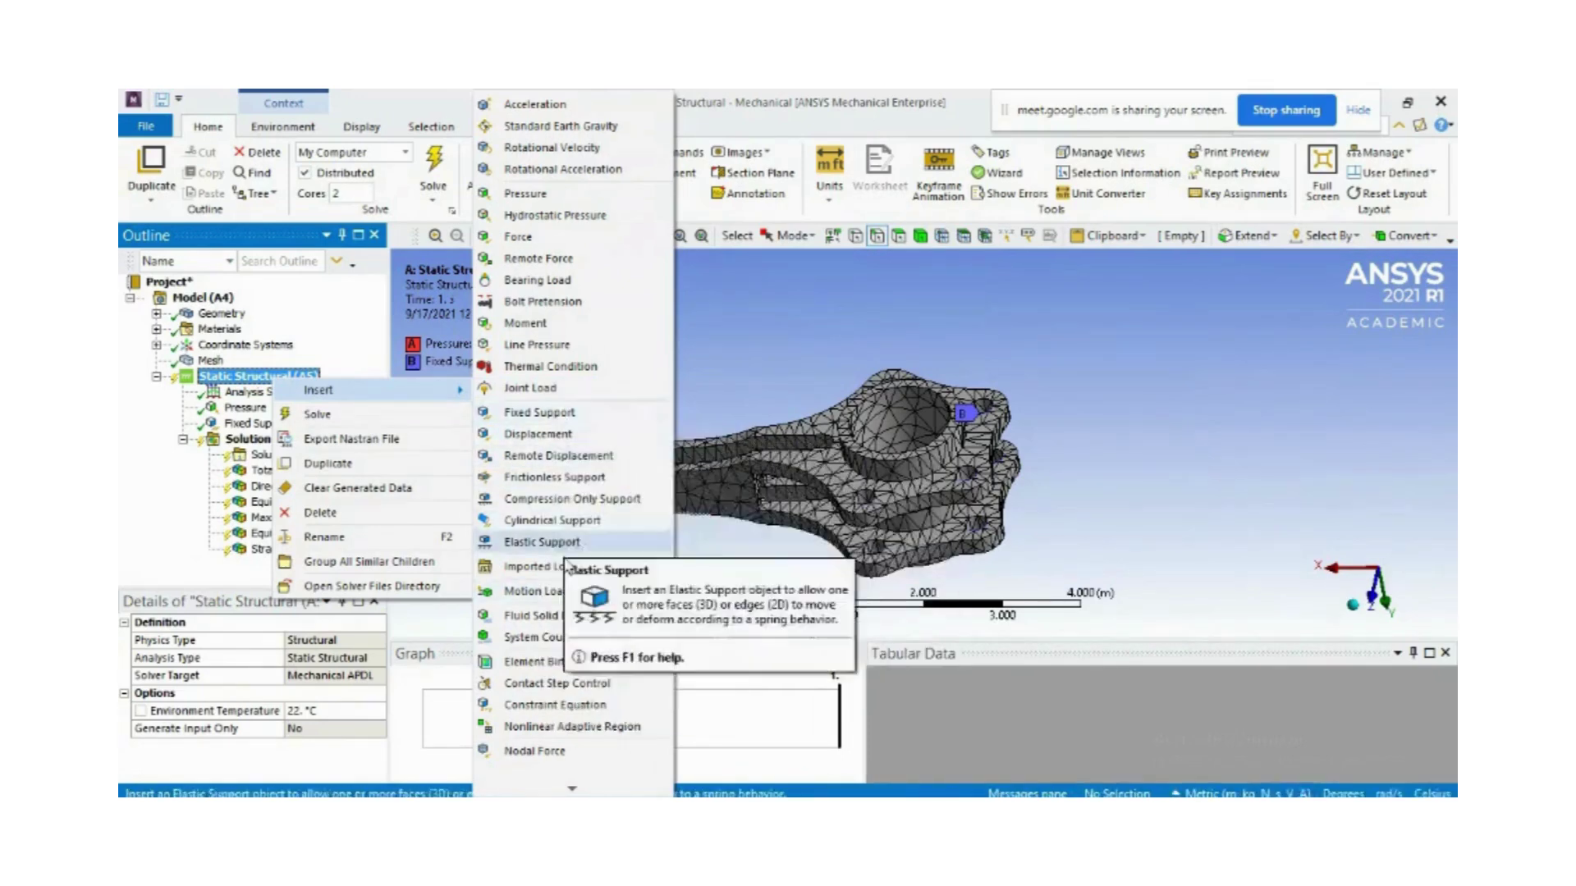
pyautogui.moveTo(574, 789)
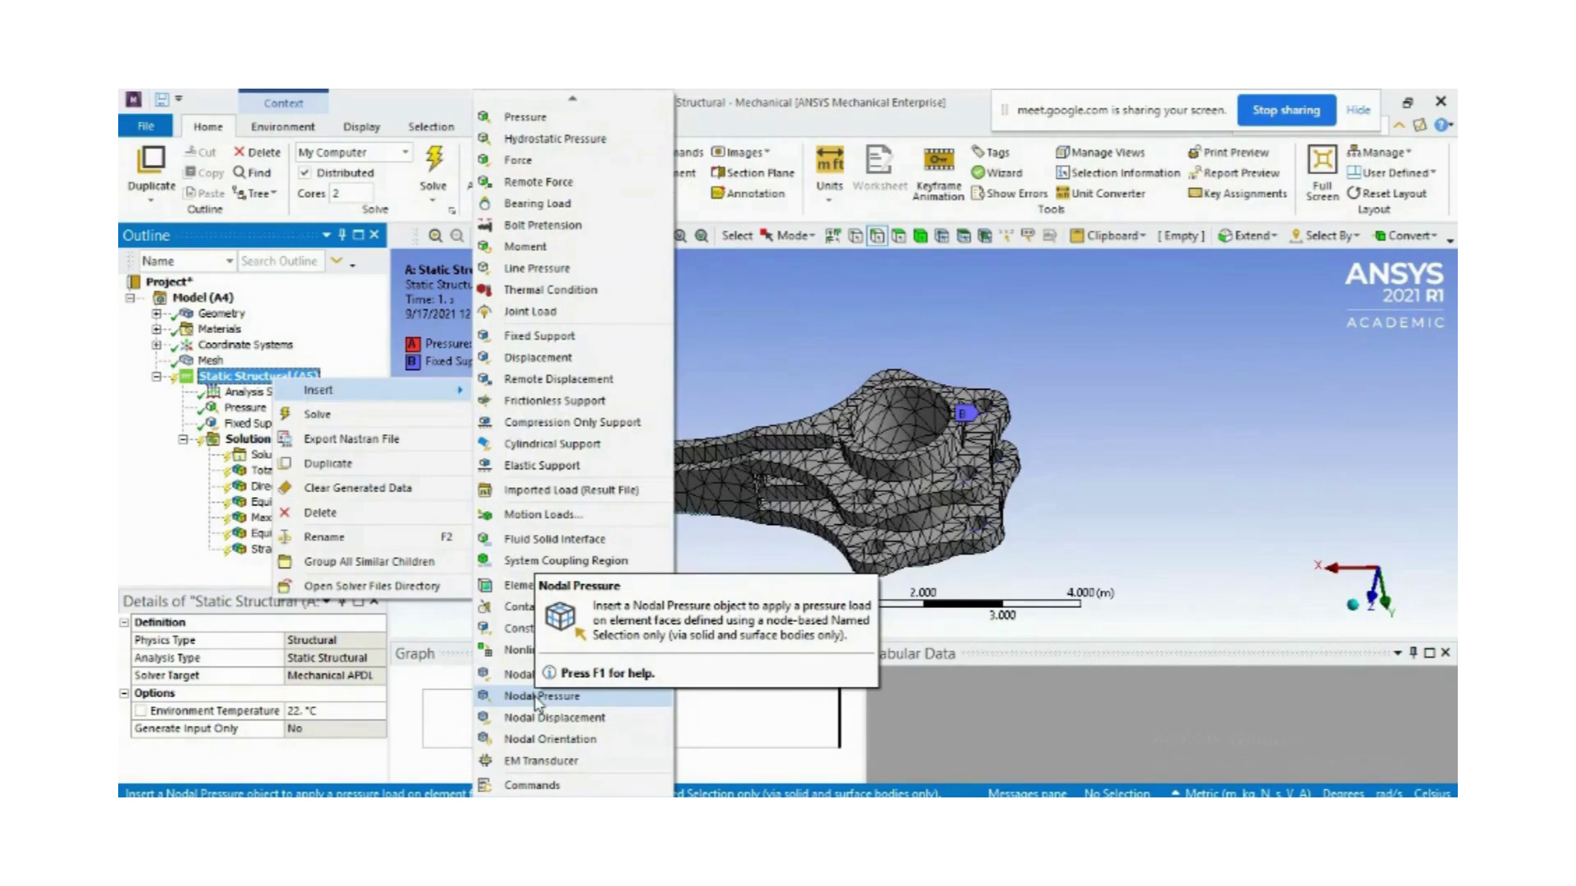
pyautogui.click(186, 522)
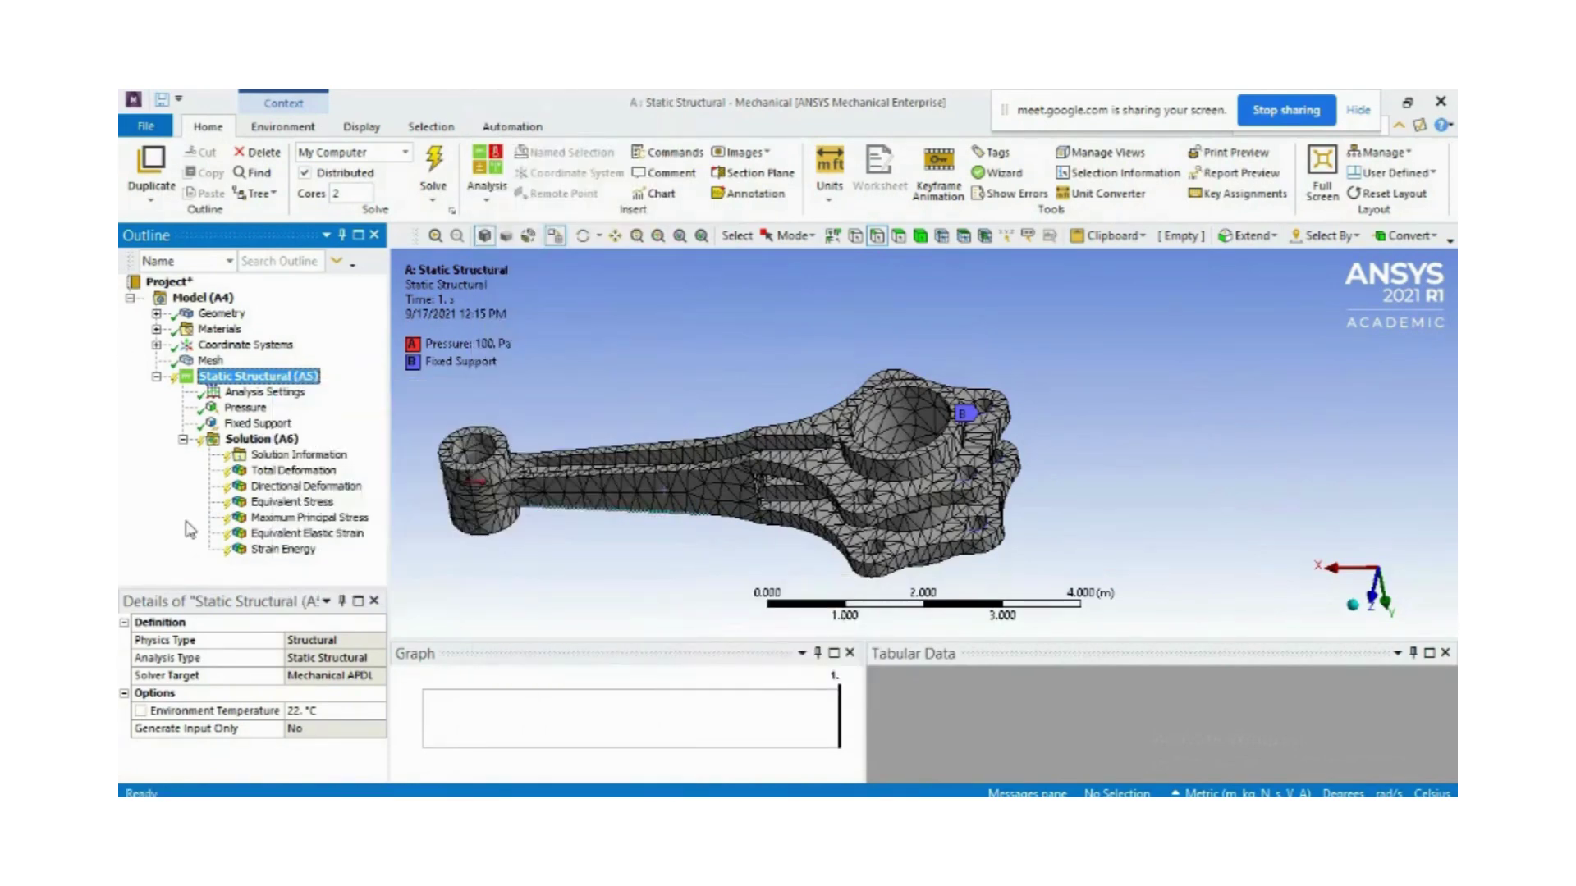
# Solve the static structural analysis and display the Total Deformation result
pyautogui.rightClick(259, 439)
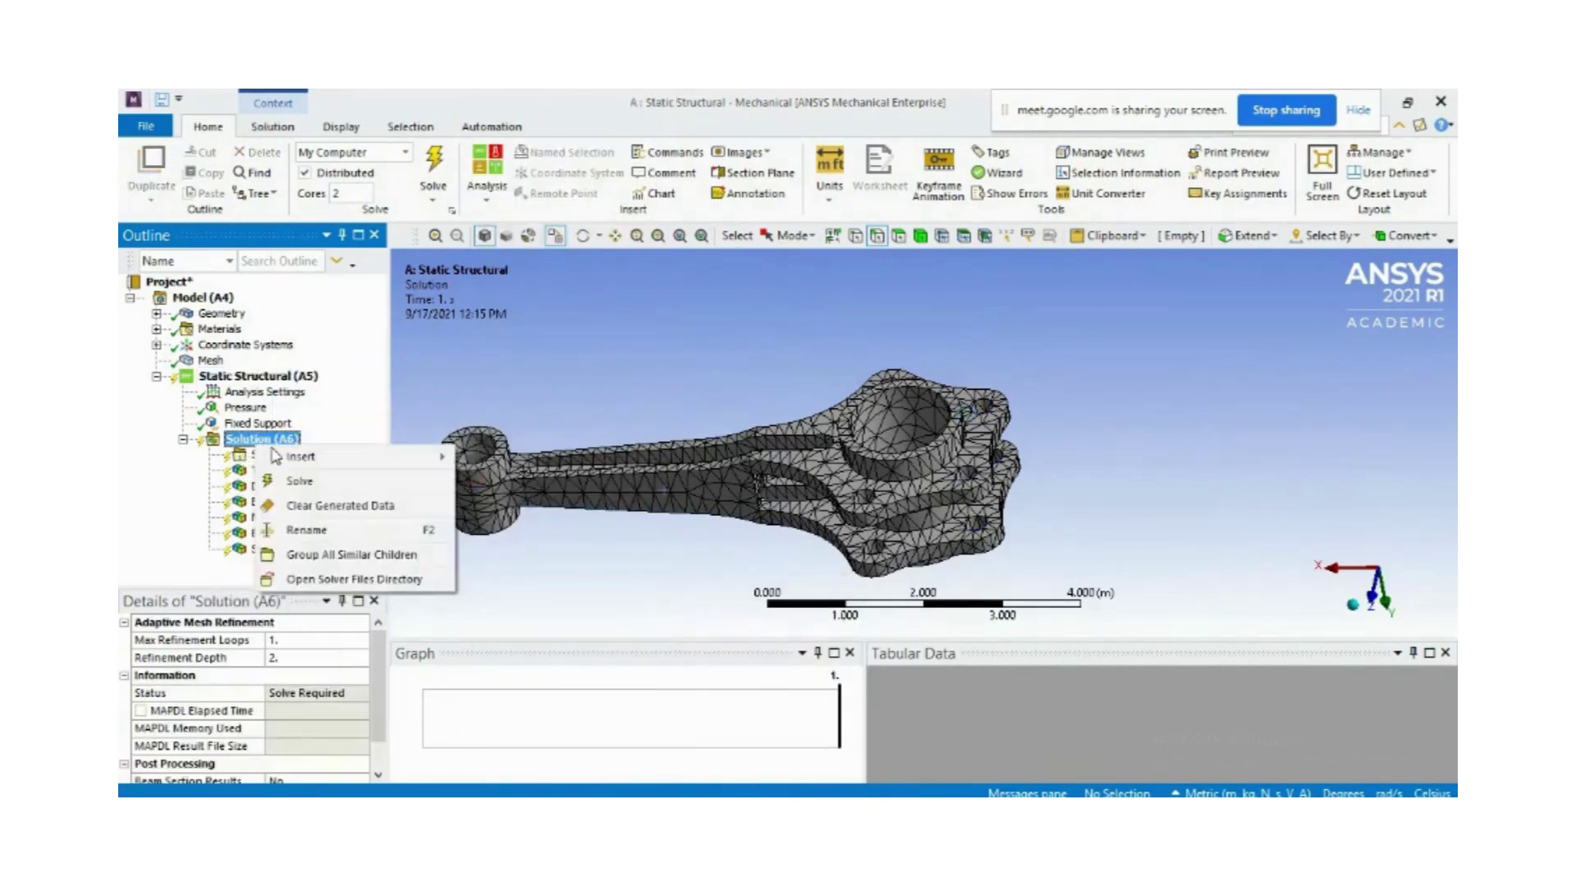
pyautogui.click(310, 491)
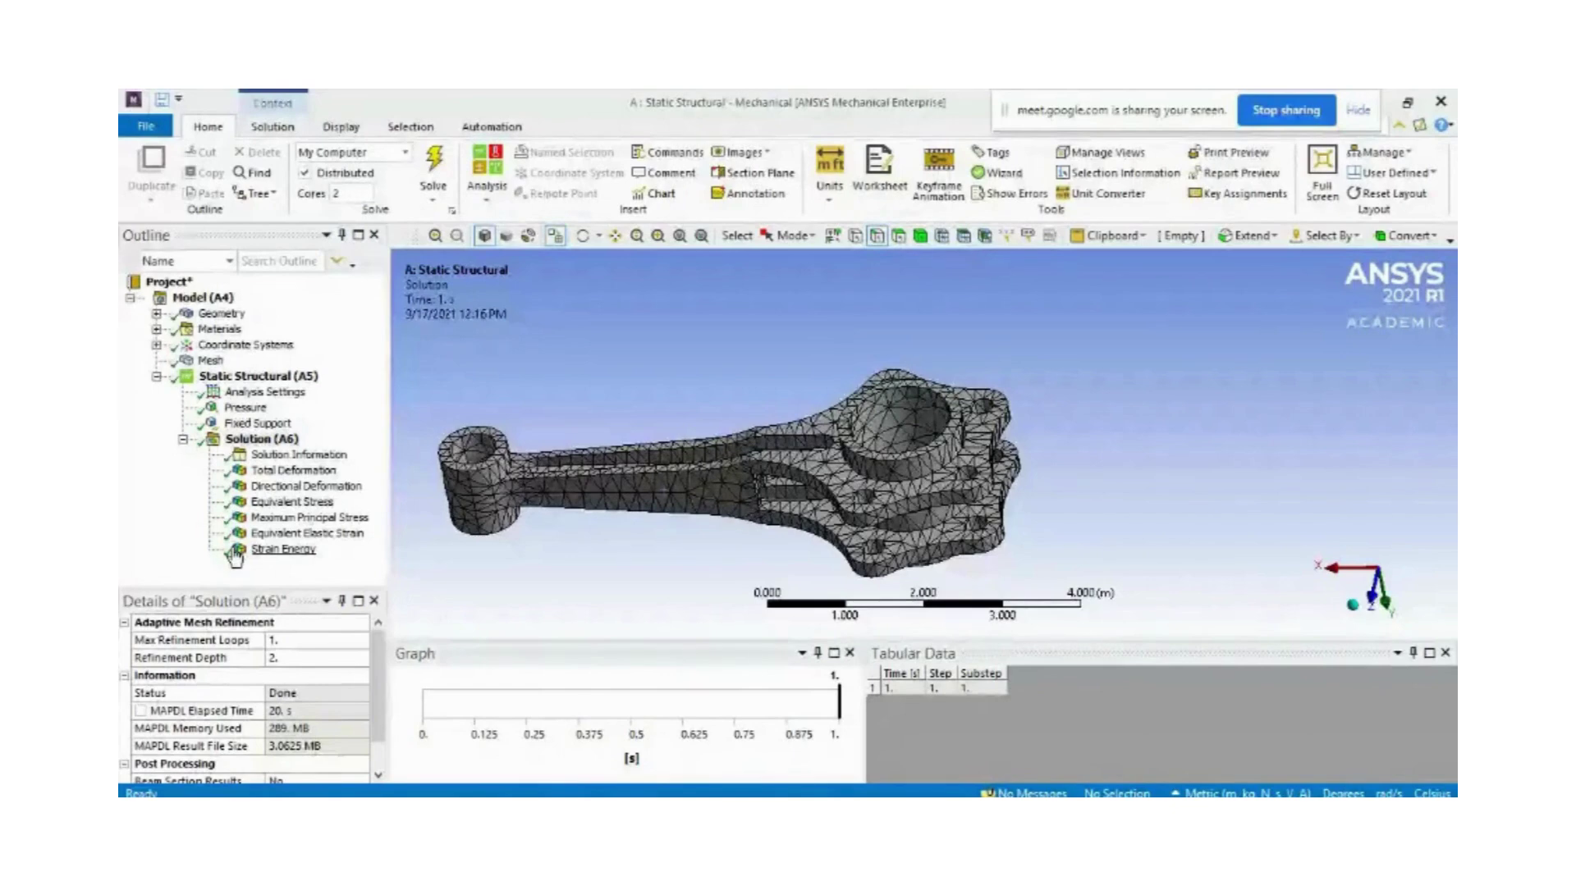
pyautogui.click(283, 472)
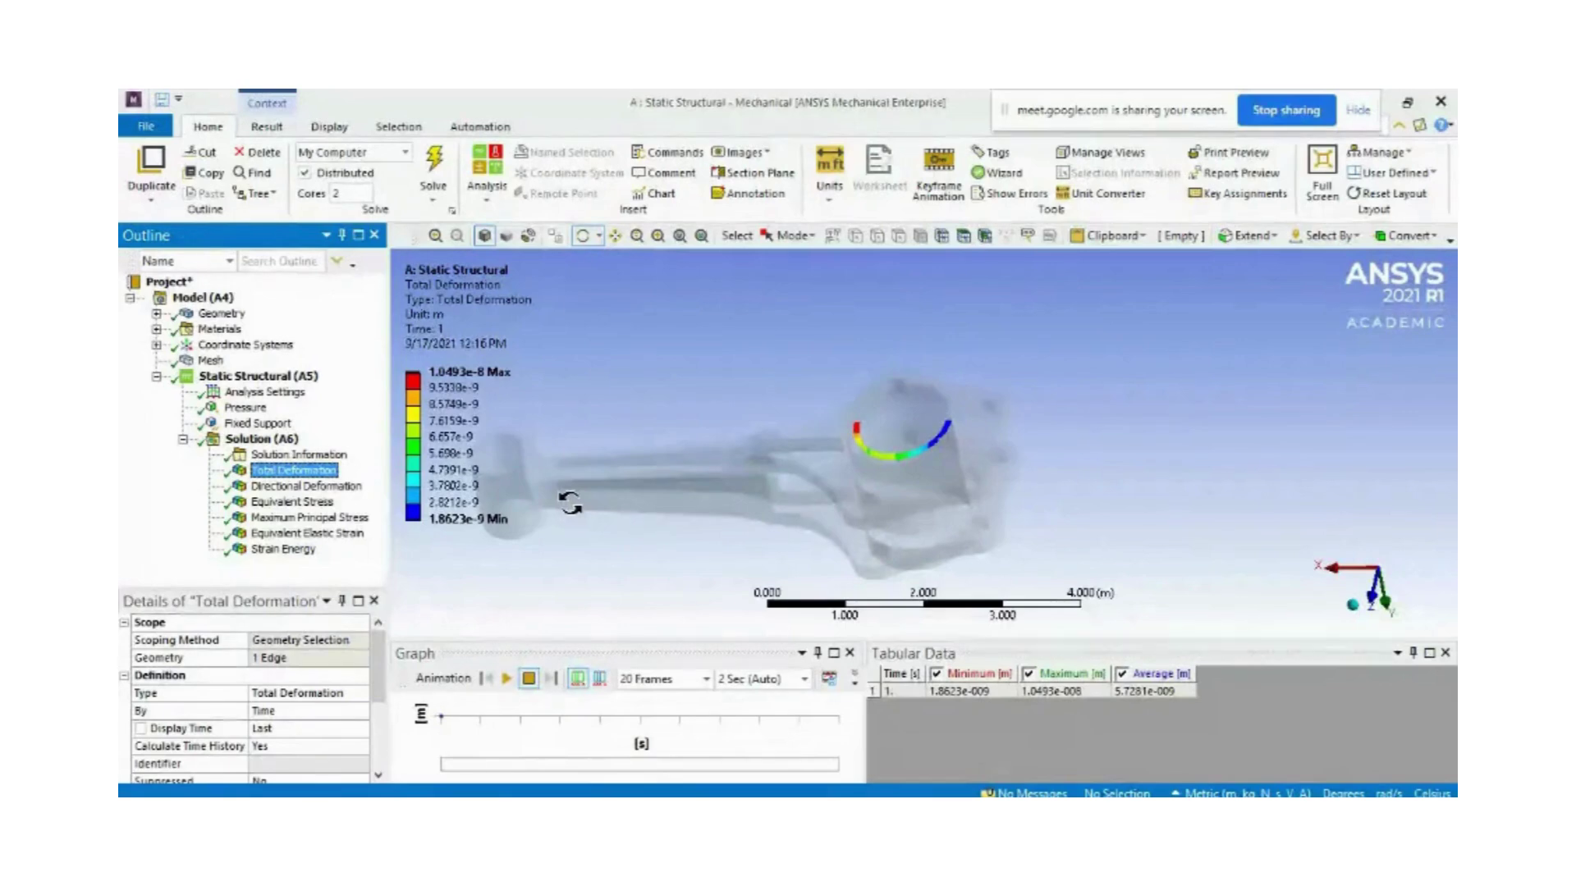
# Compare the Total Deformation and Directional Deformation results, playing the animation of each
pyautogui.click(306, 487)
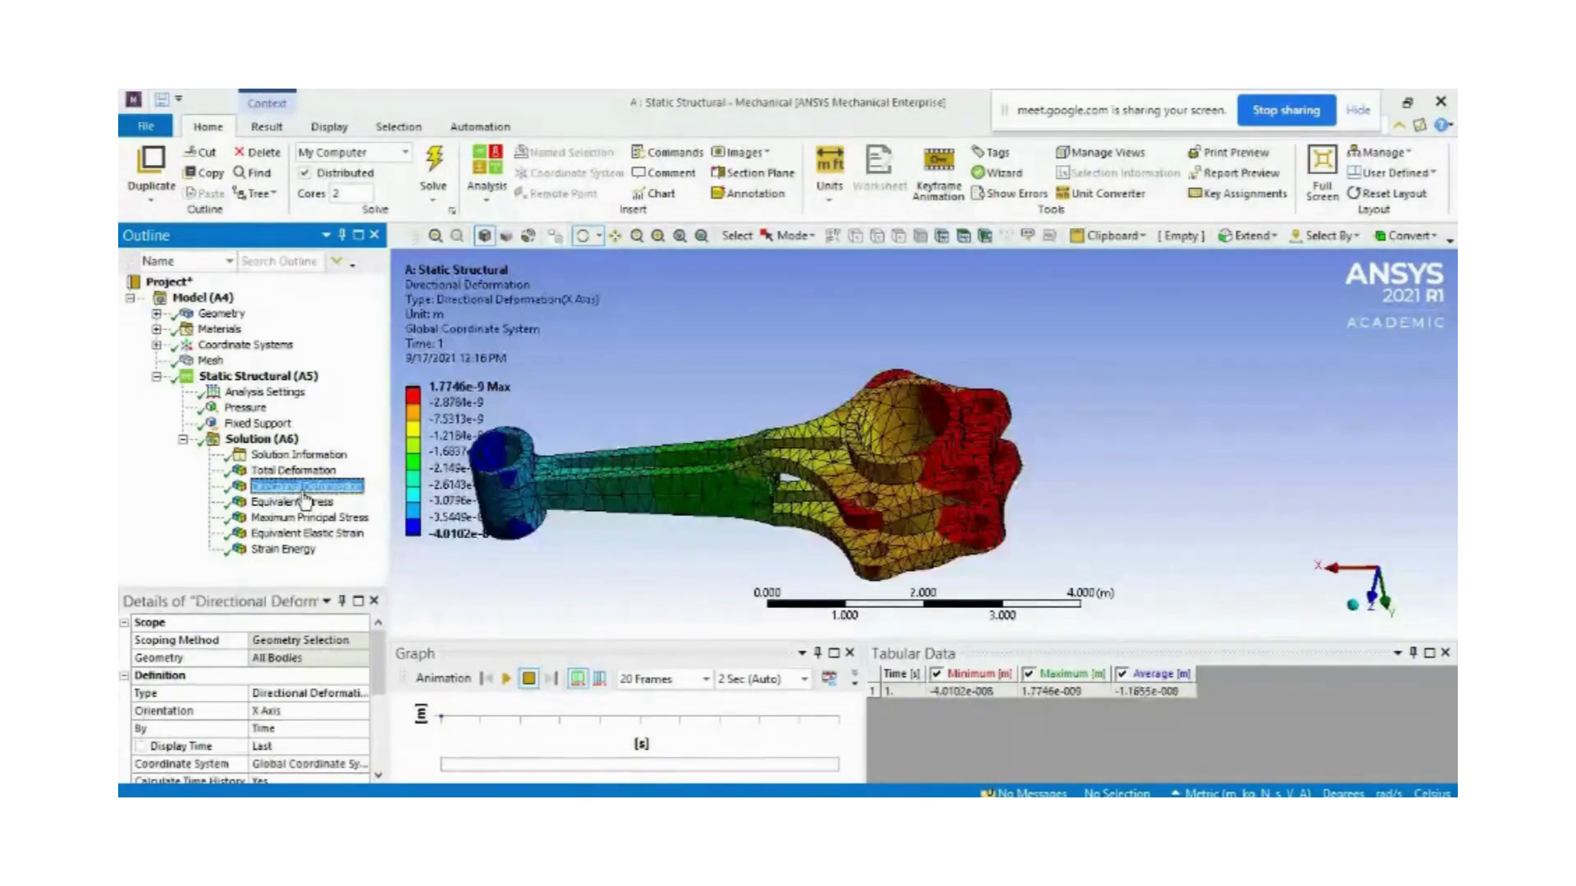
pyautogui.click(294, 470)
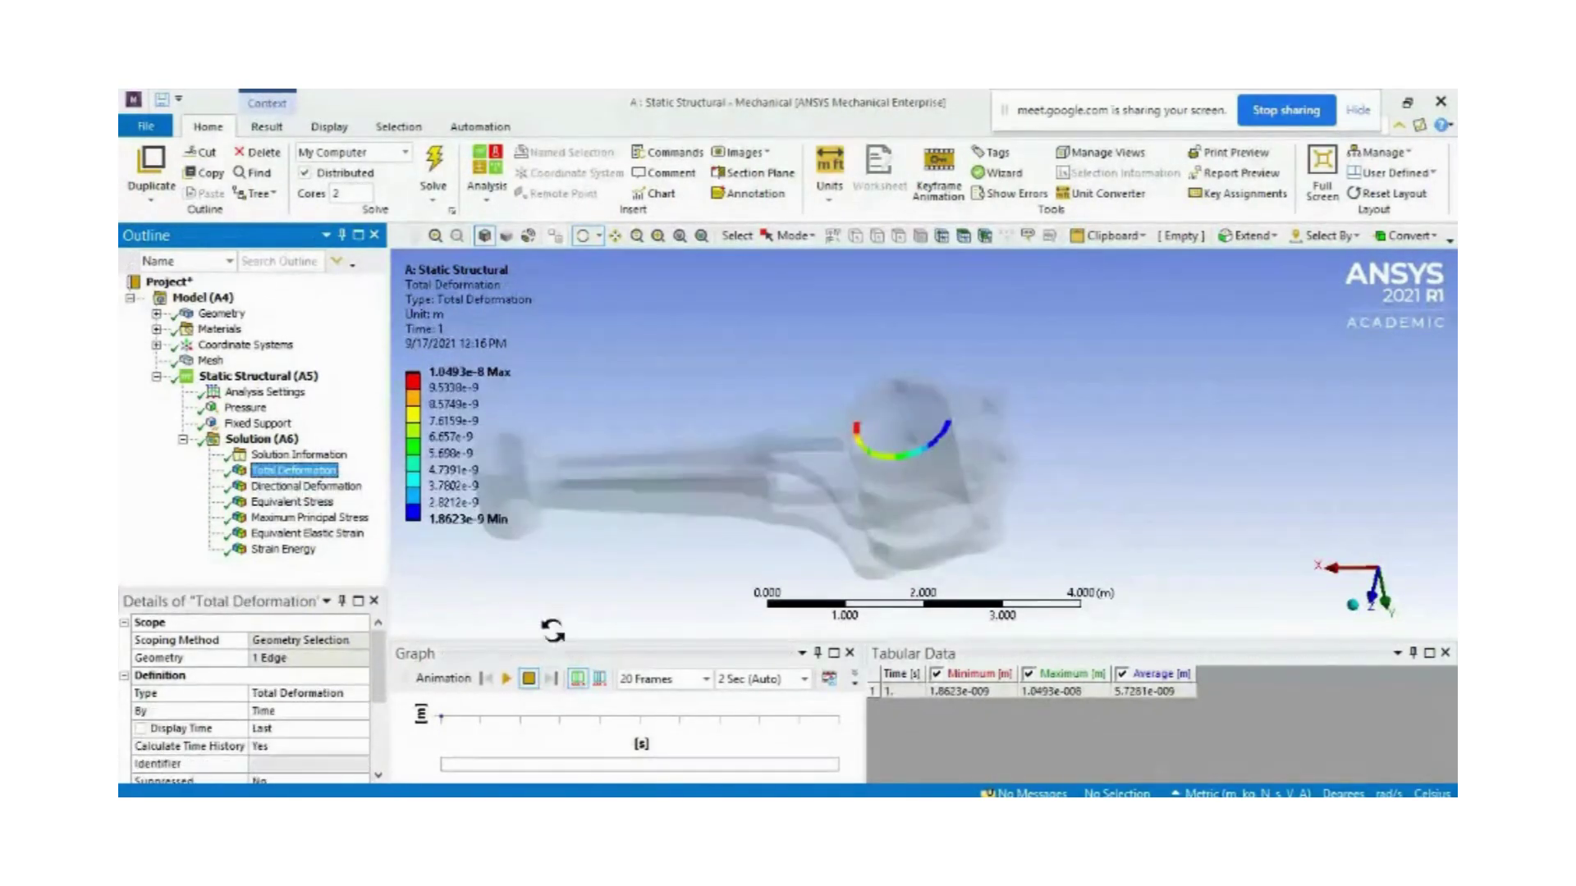
pyautogui.click(506, 679)
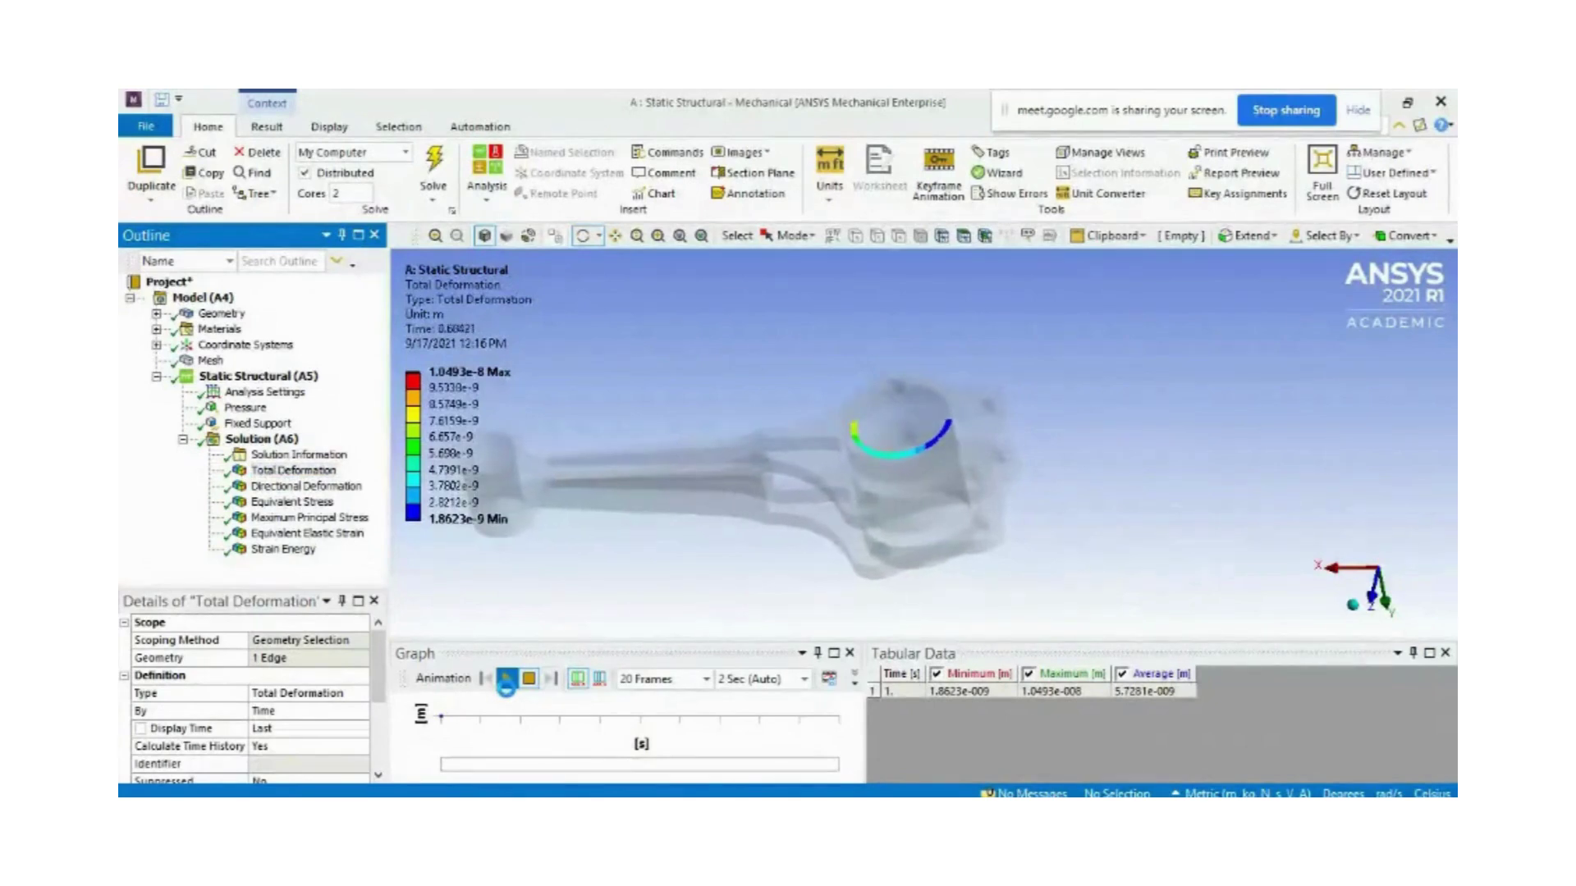
pyautogui.click(320, 489)
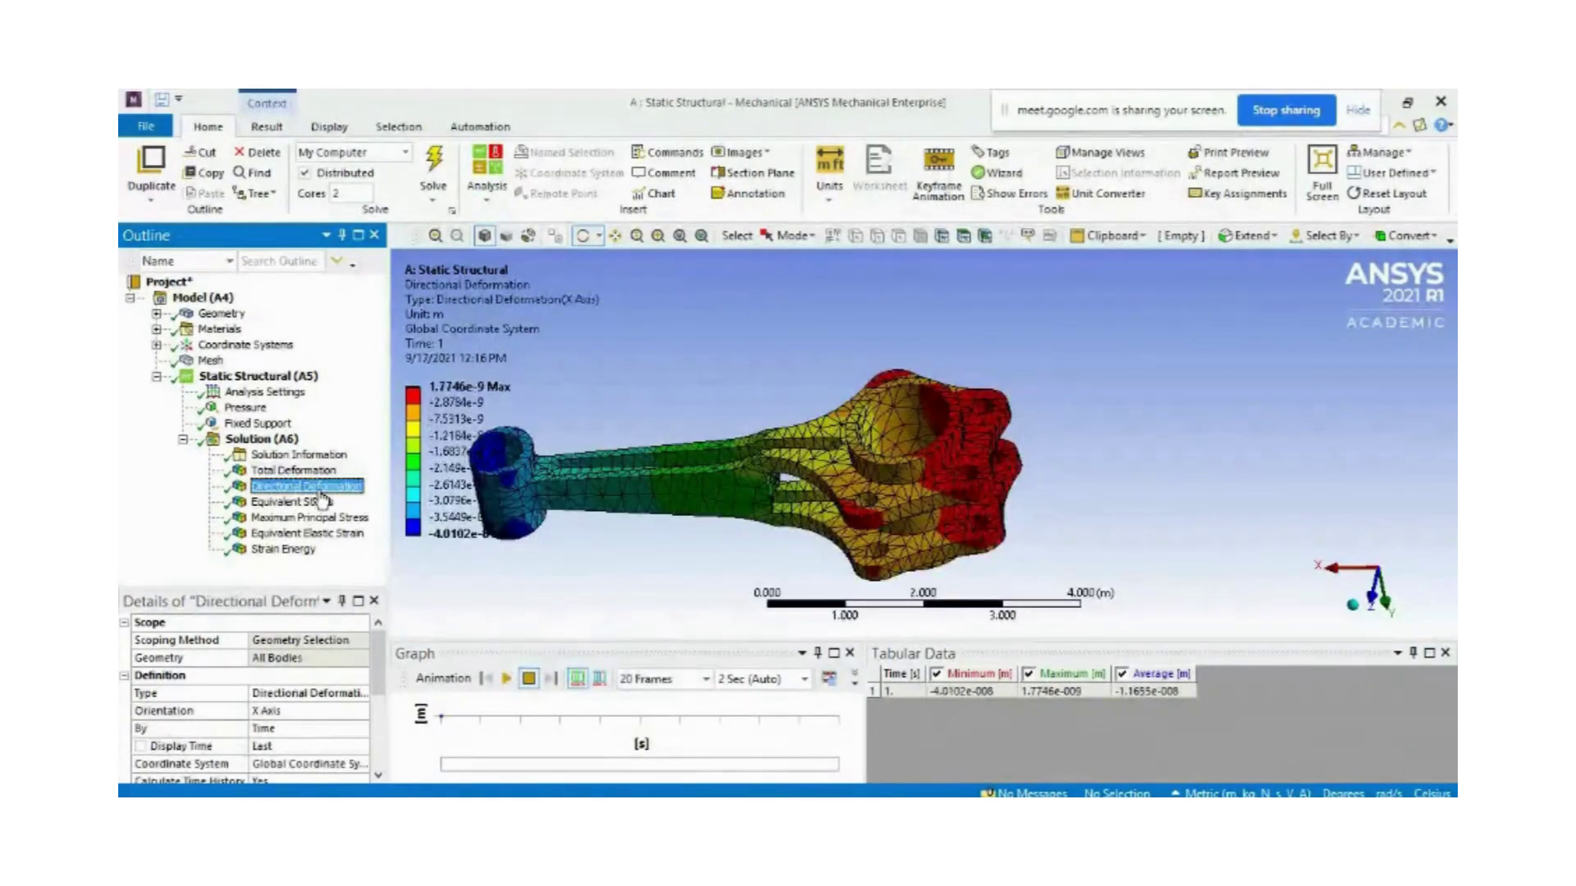
pyautogui.click(507, 679)
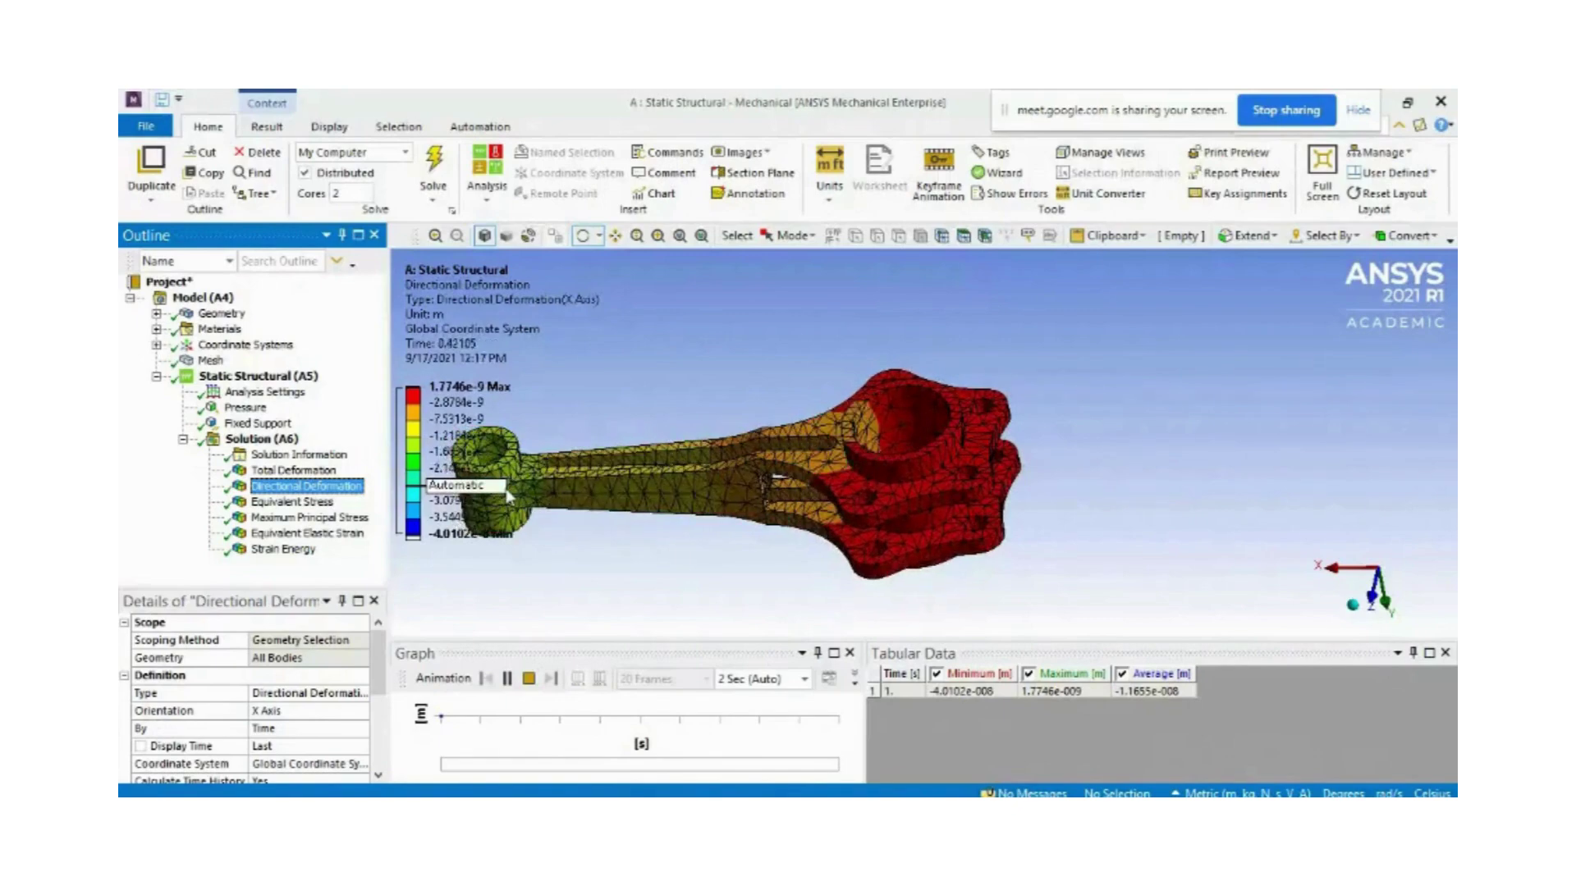
# Review the Equivalent Stress, Maximum Principal Stress, Equivalent Elastic Strain and Strain Energy contour plots in turn
pyautogui.click(315, 502)
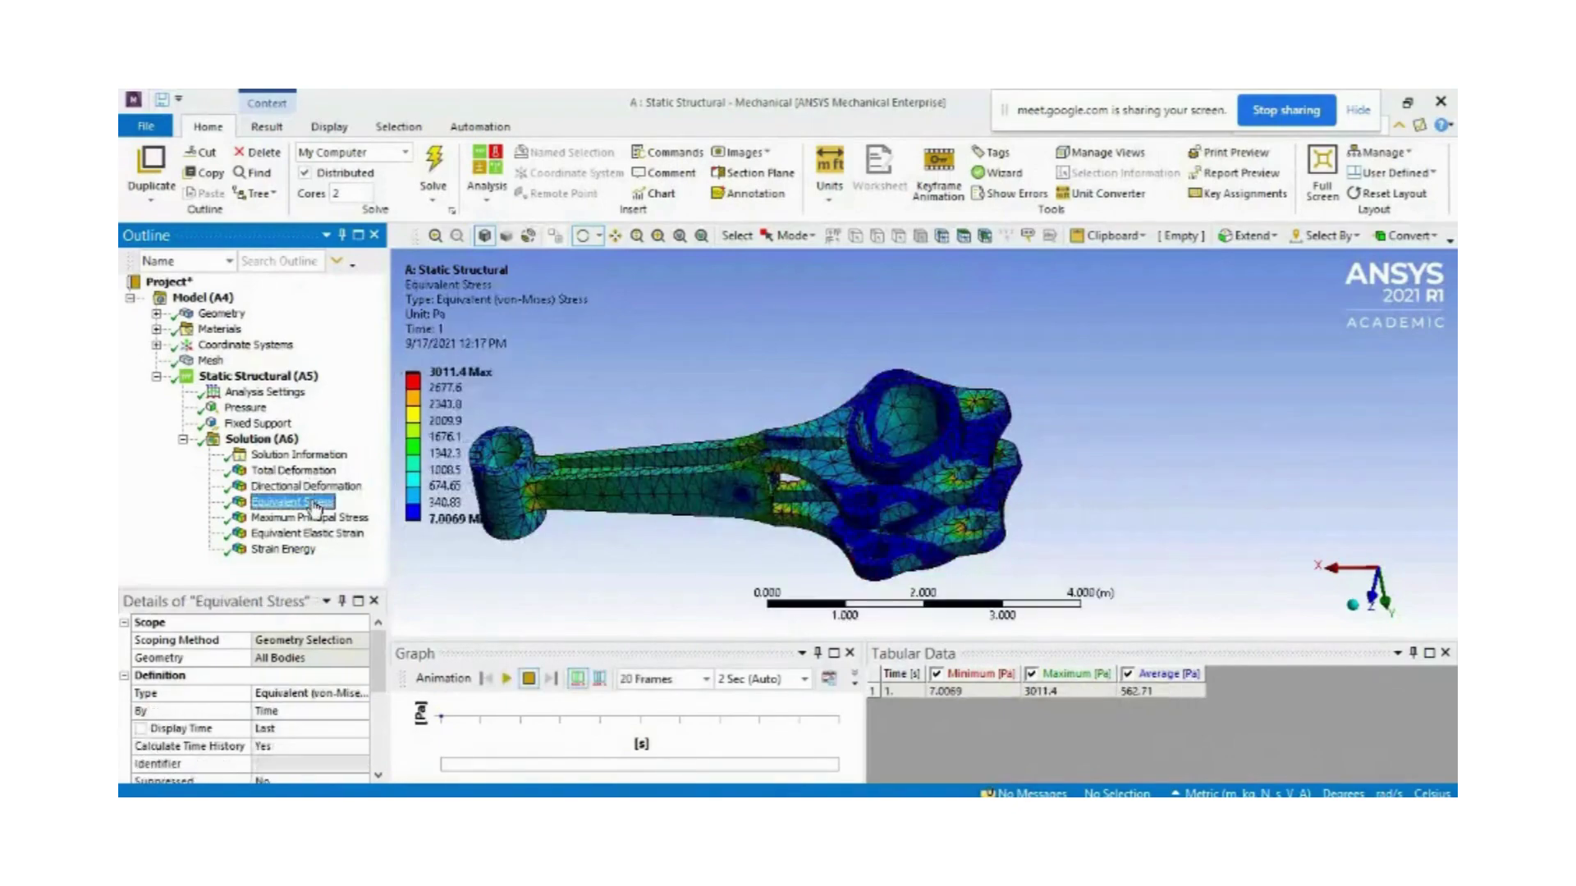
pyautogui.click(315, 518)
pyautogui.click(311, 533)
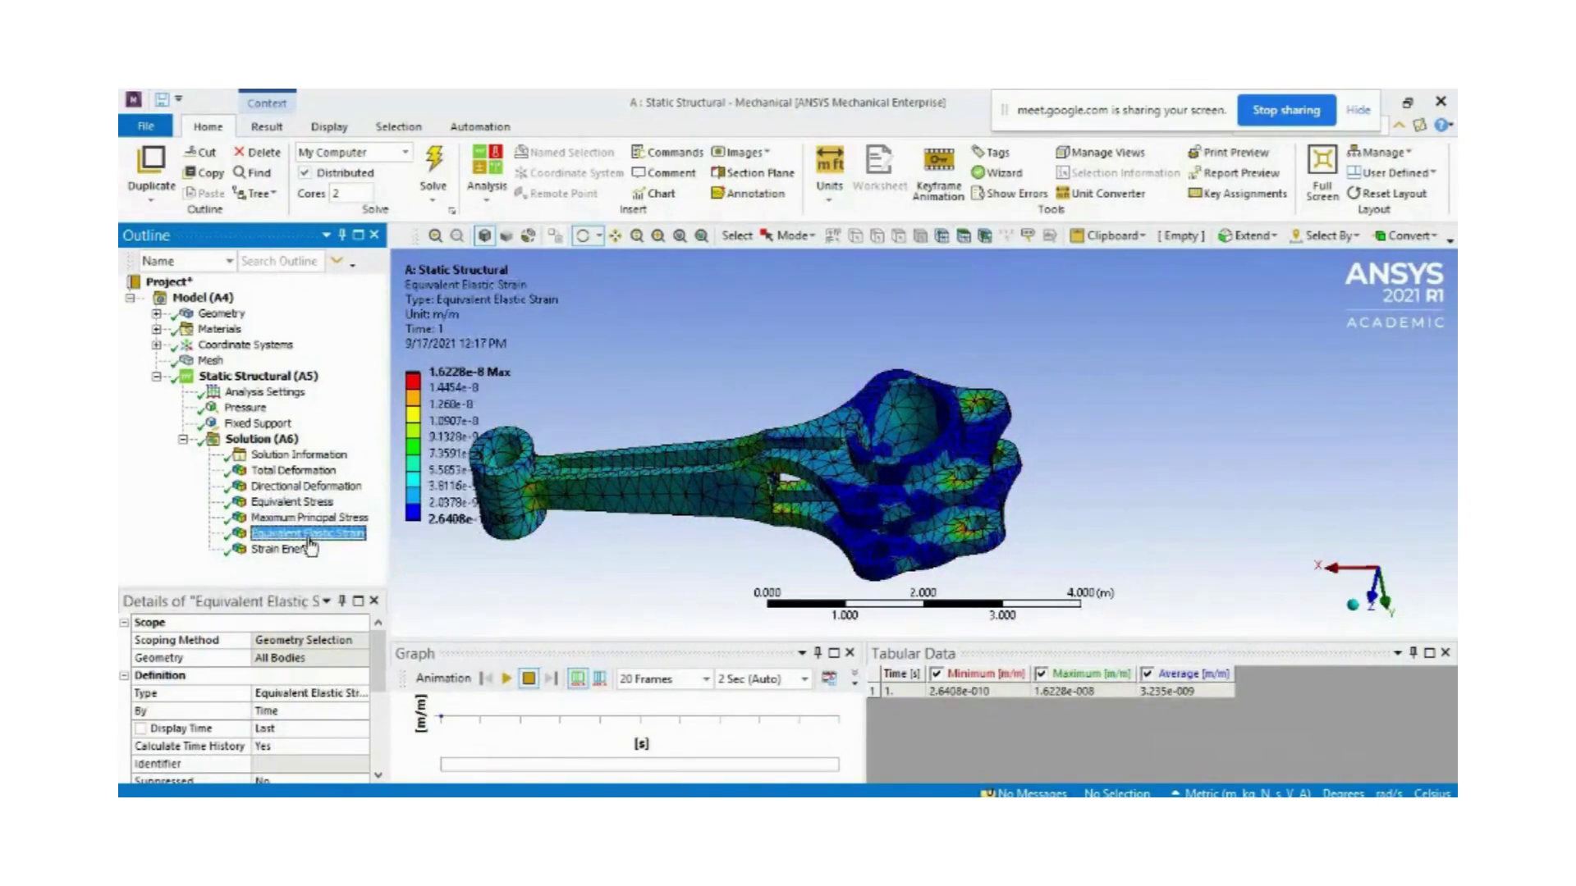
pyautogui.click(298, 552)
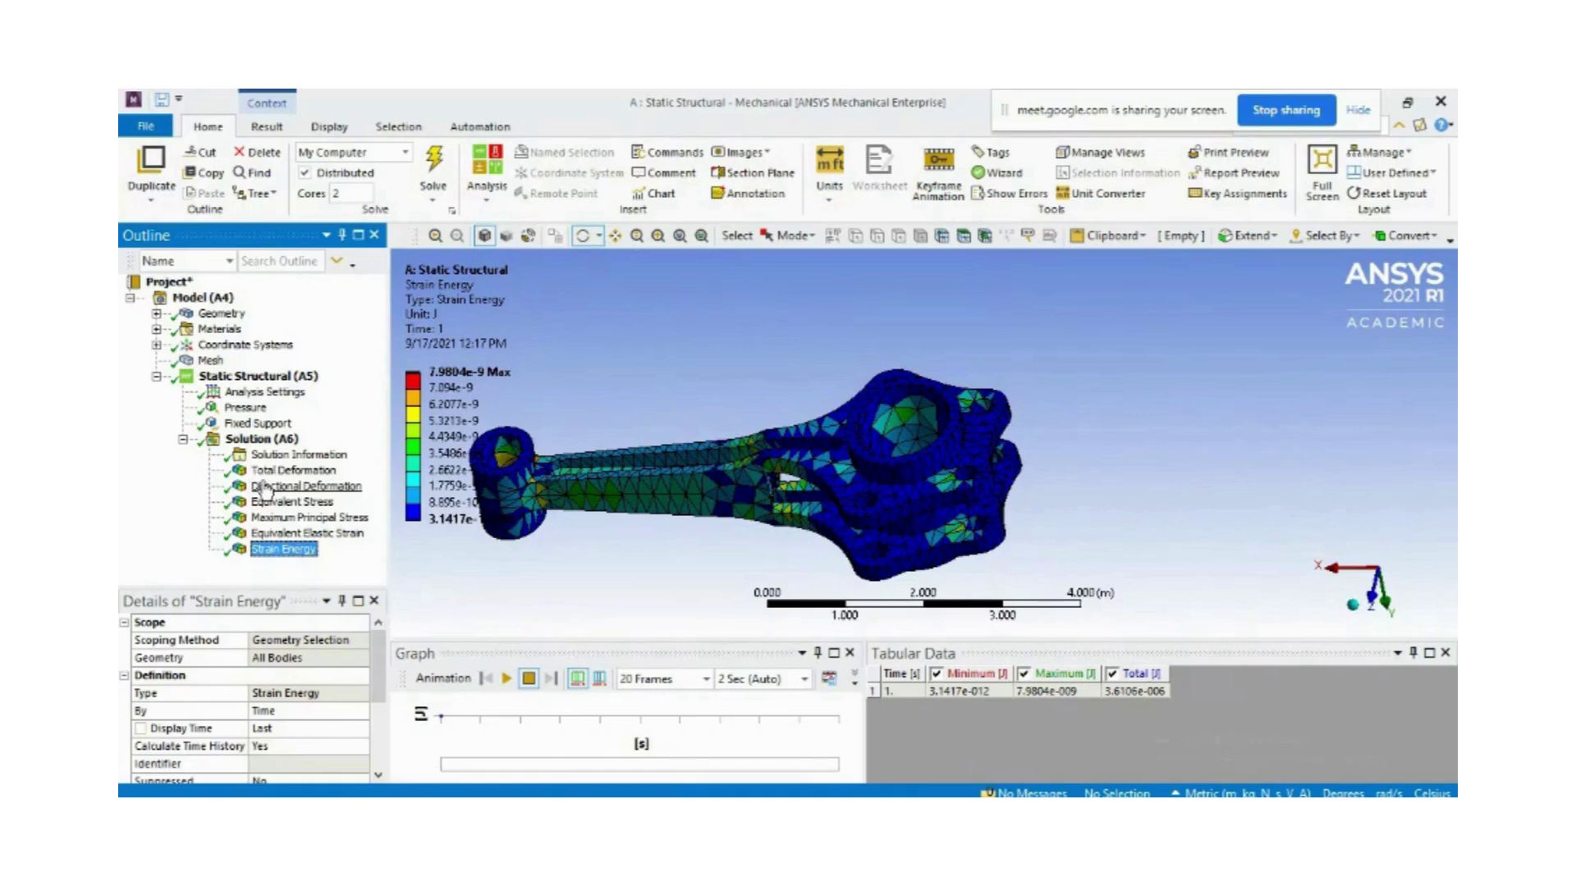
# Animate the Directional Deformation and Equivalent Stress results and check the maximum equivalent stress in the legend
pyautogui.click(286, 487)
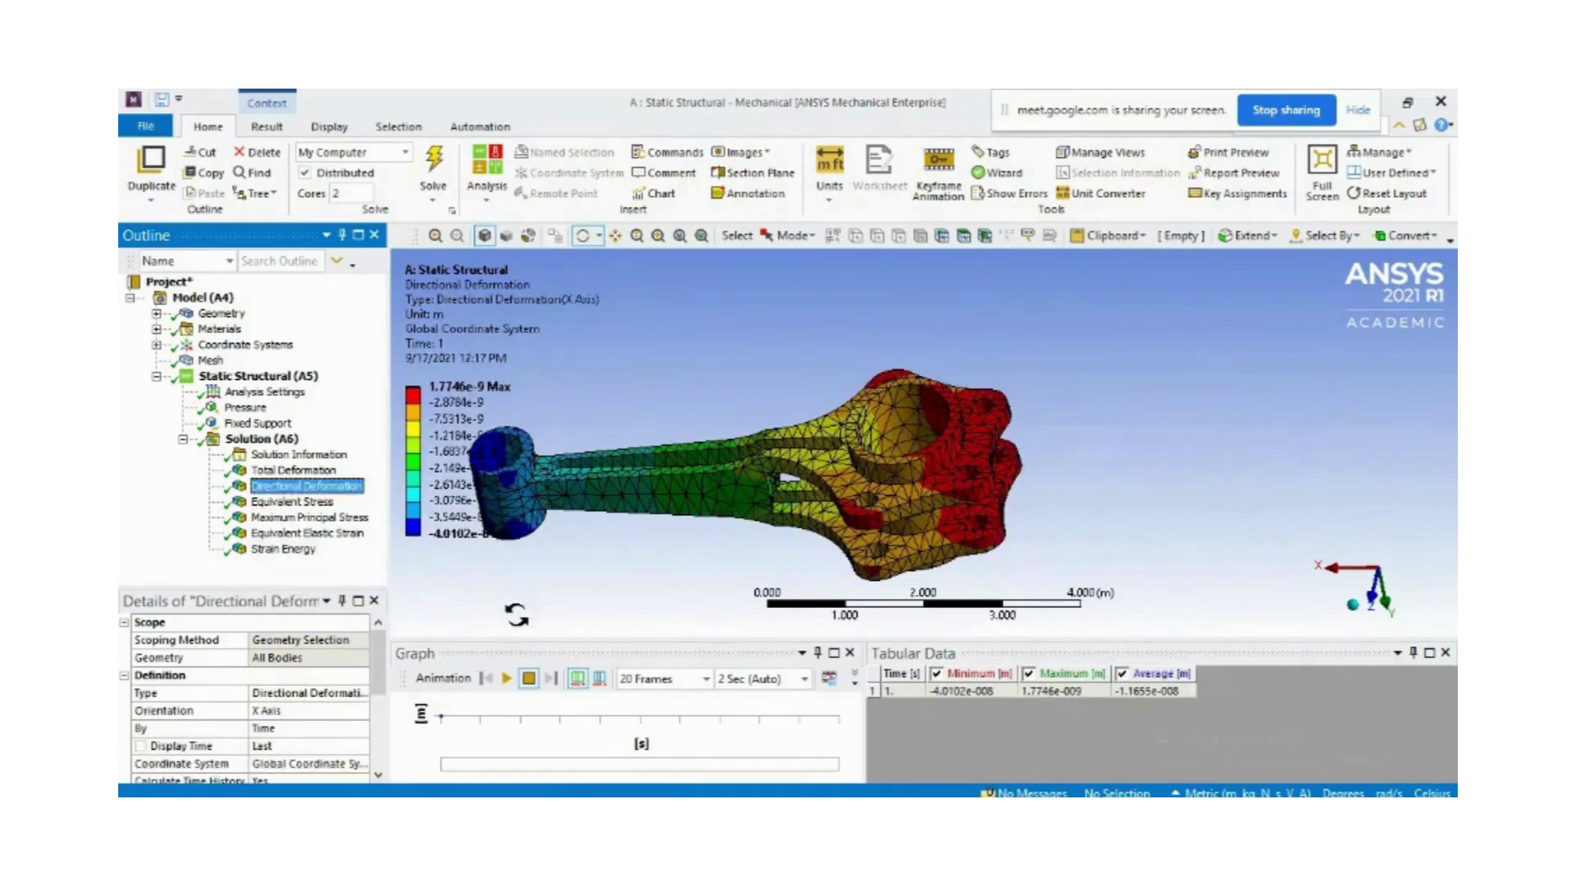
pyautogui.click(506, 679)
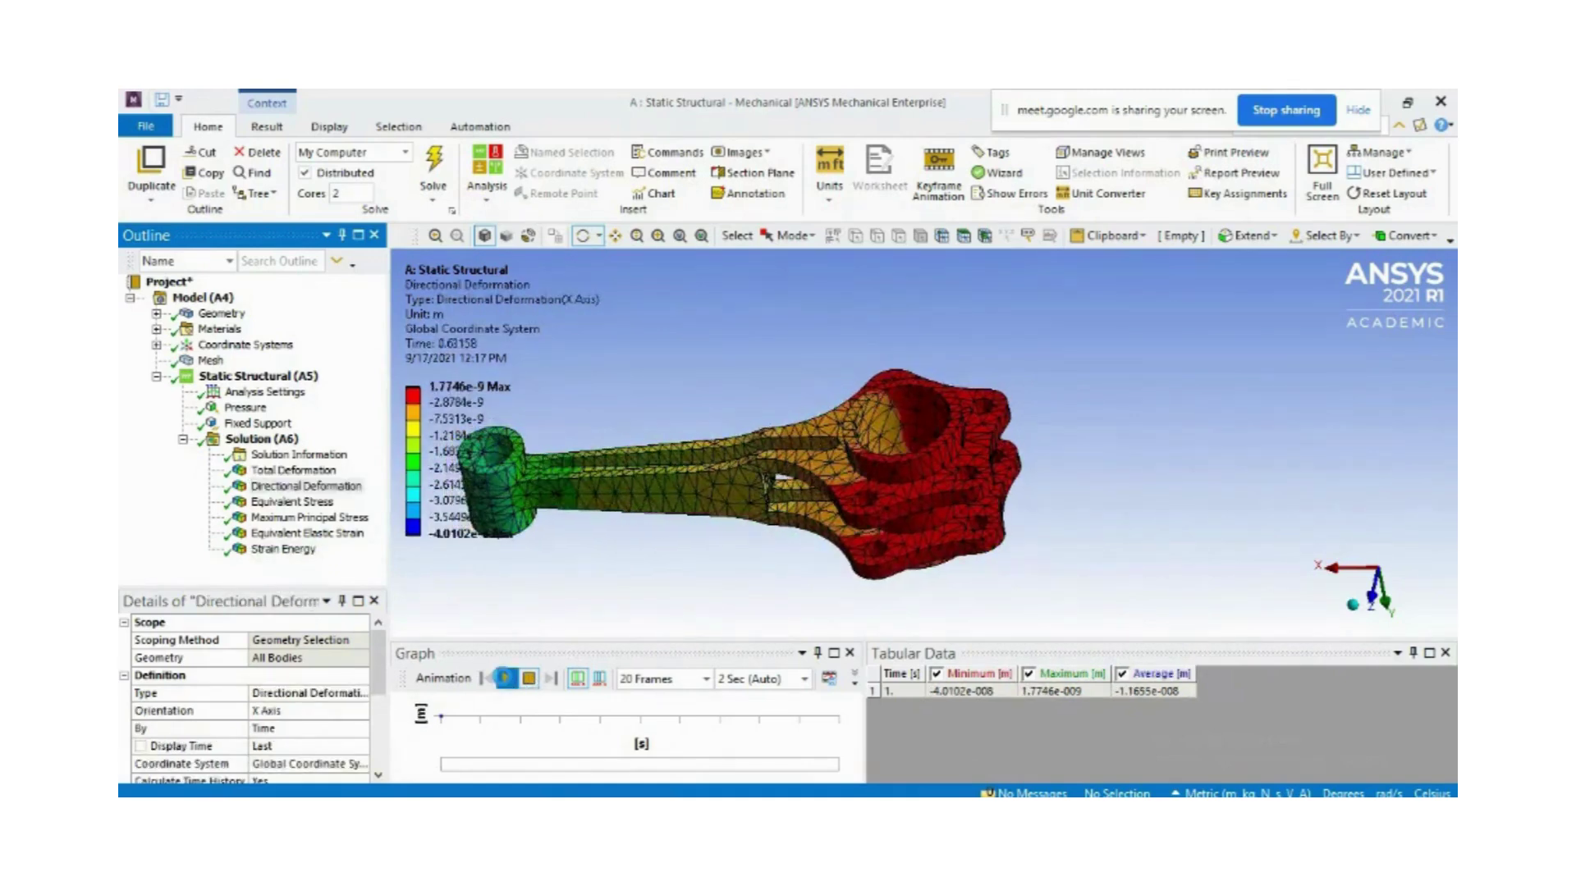
pyautogui.click(292, 502)
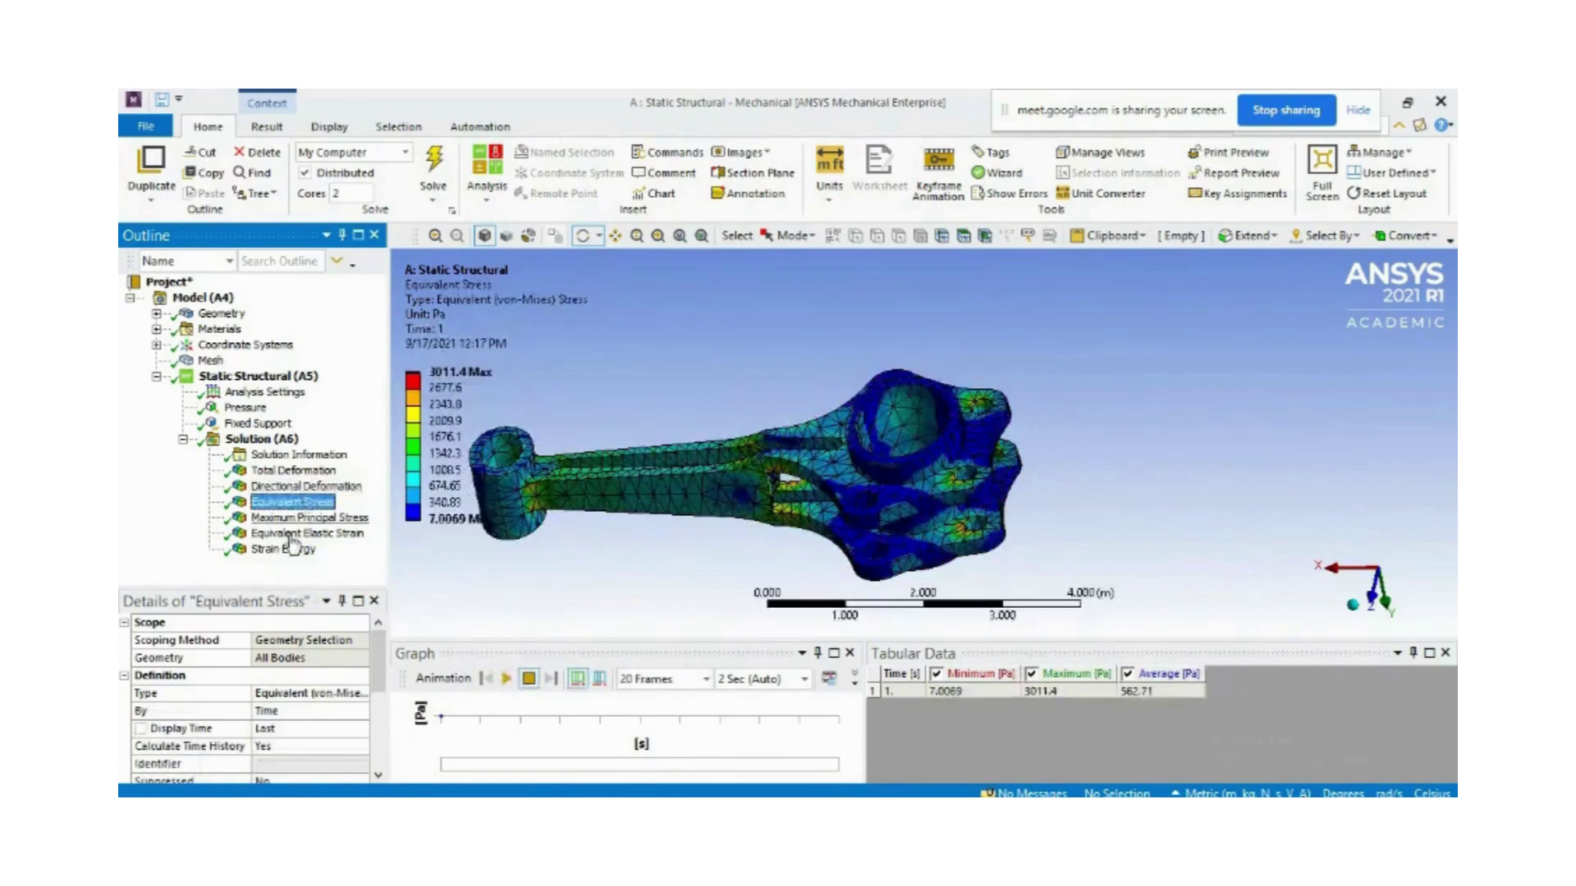
pyautogui.click(505, 679)
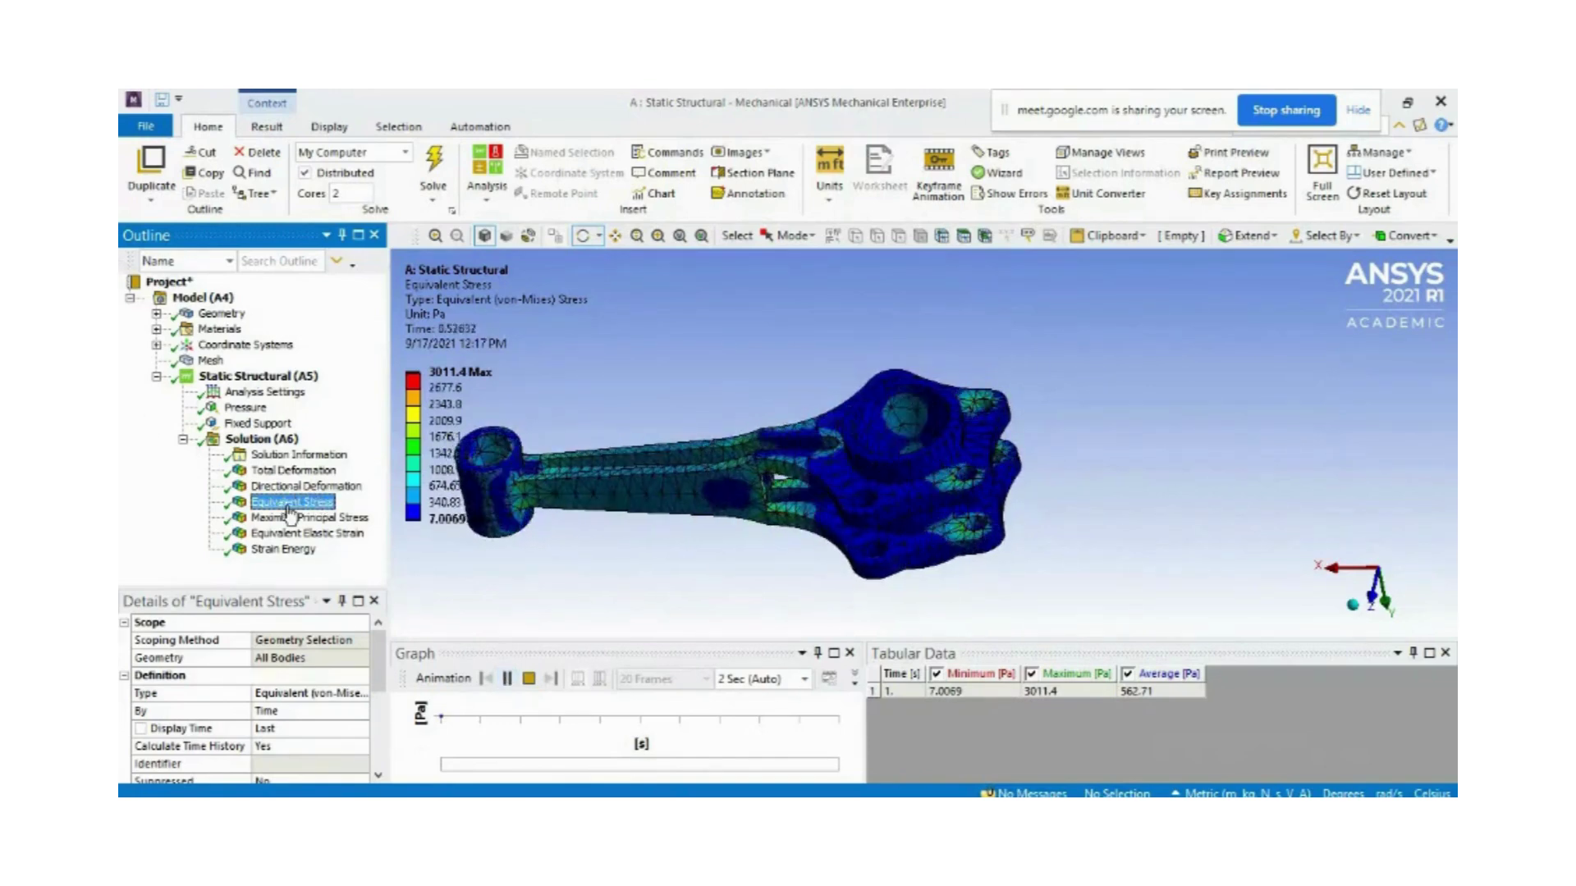
pyautogui.click(475, 374)
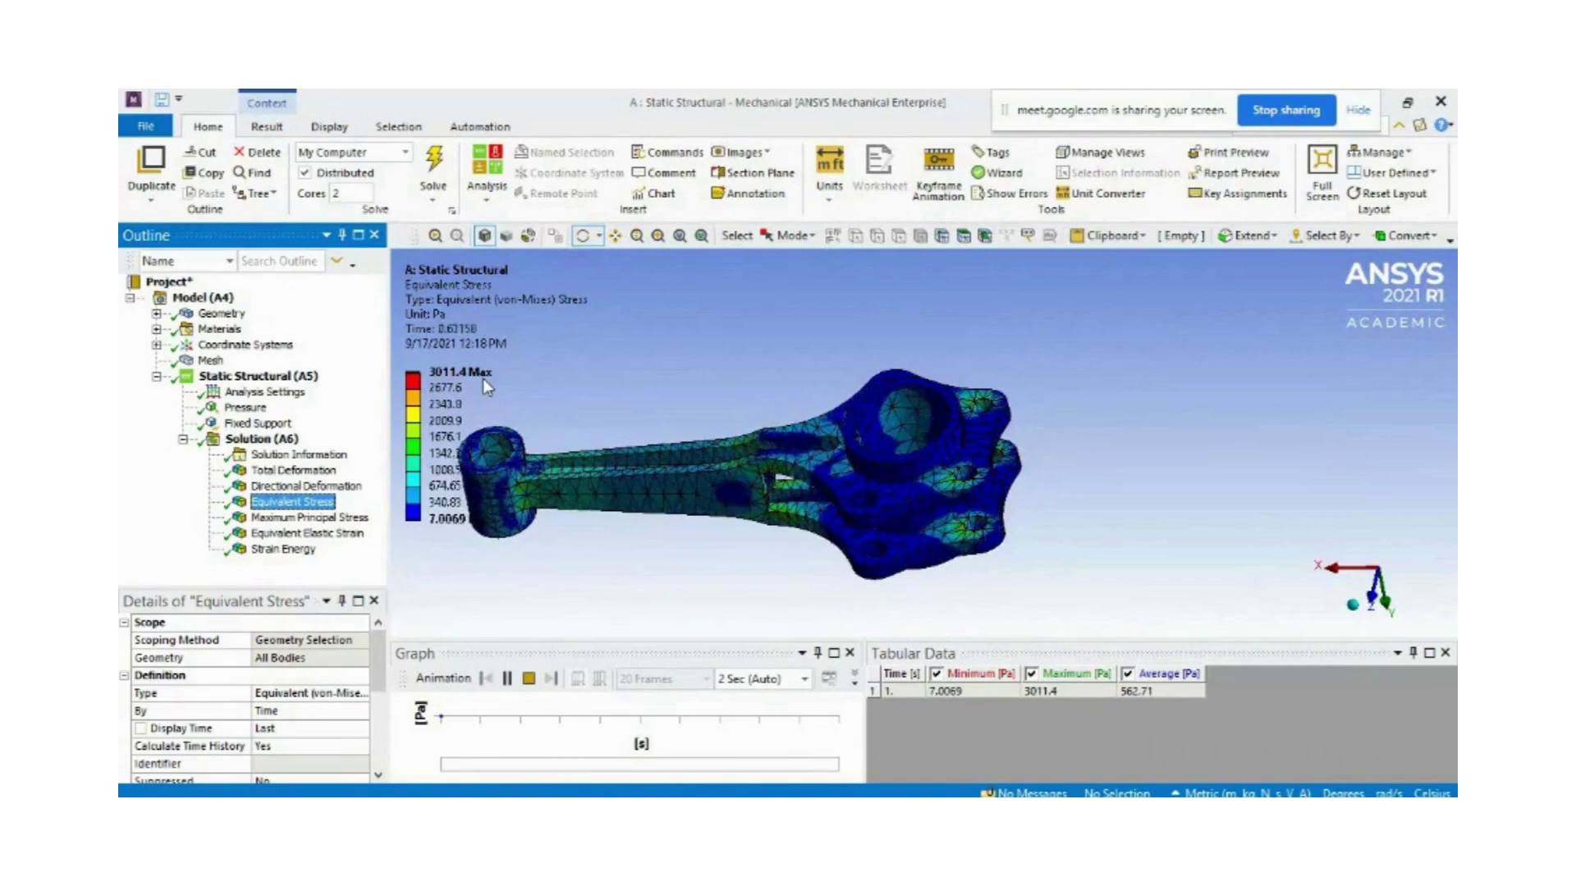
# Examine the tensile yield strength and tensile ultimate strength in the Structural Steel material data
pyautogui.click(215, 328)
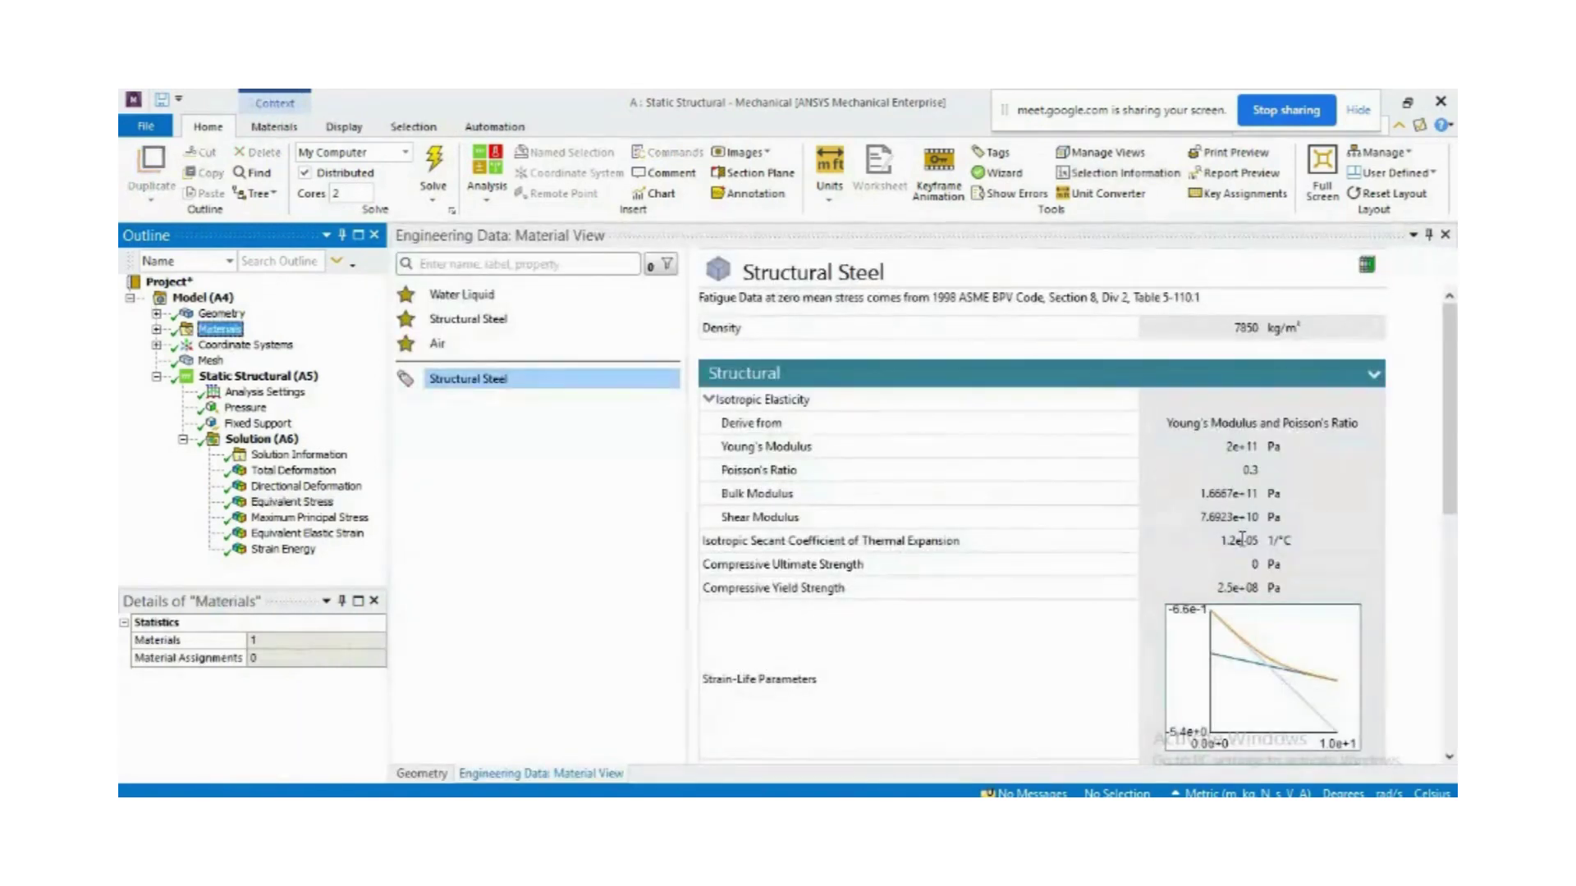
pyautogui.moveTo(1449, 456); pyautogui.dragTo(1449, 642)
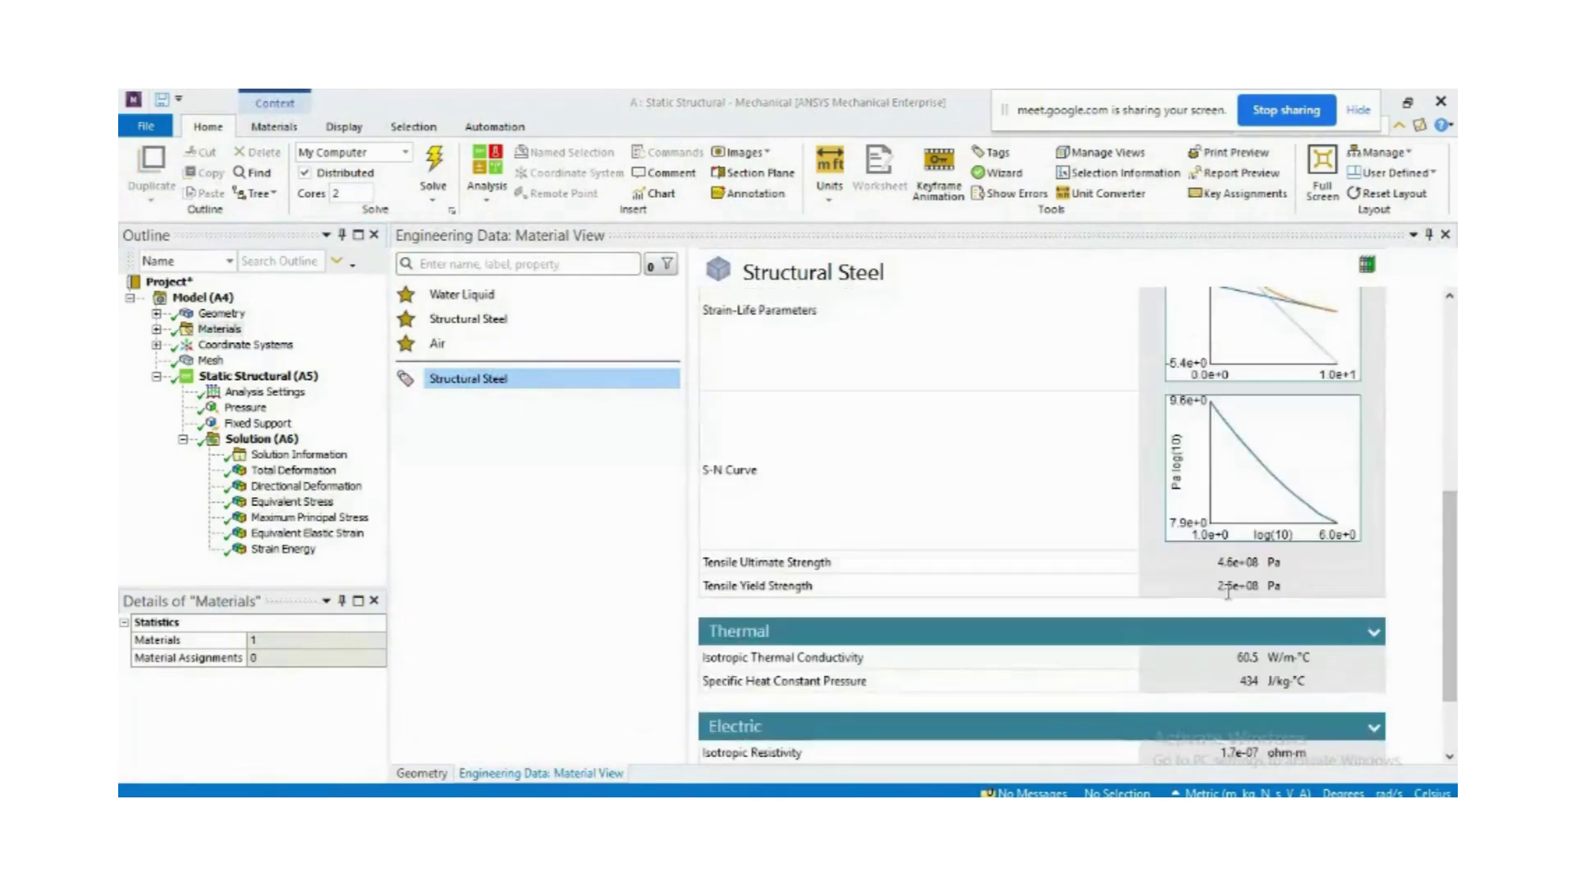
pyautogui.moveTo(1222, 565); pyautogui.dragTo(1301, 586)
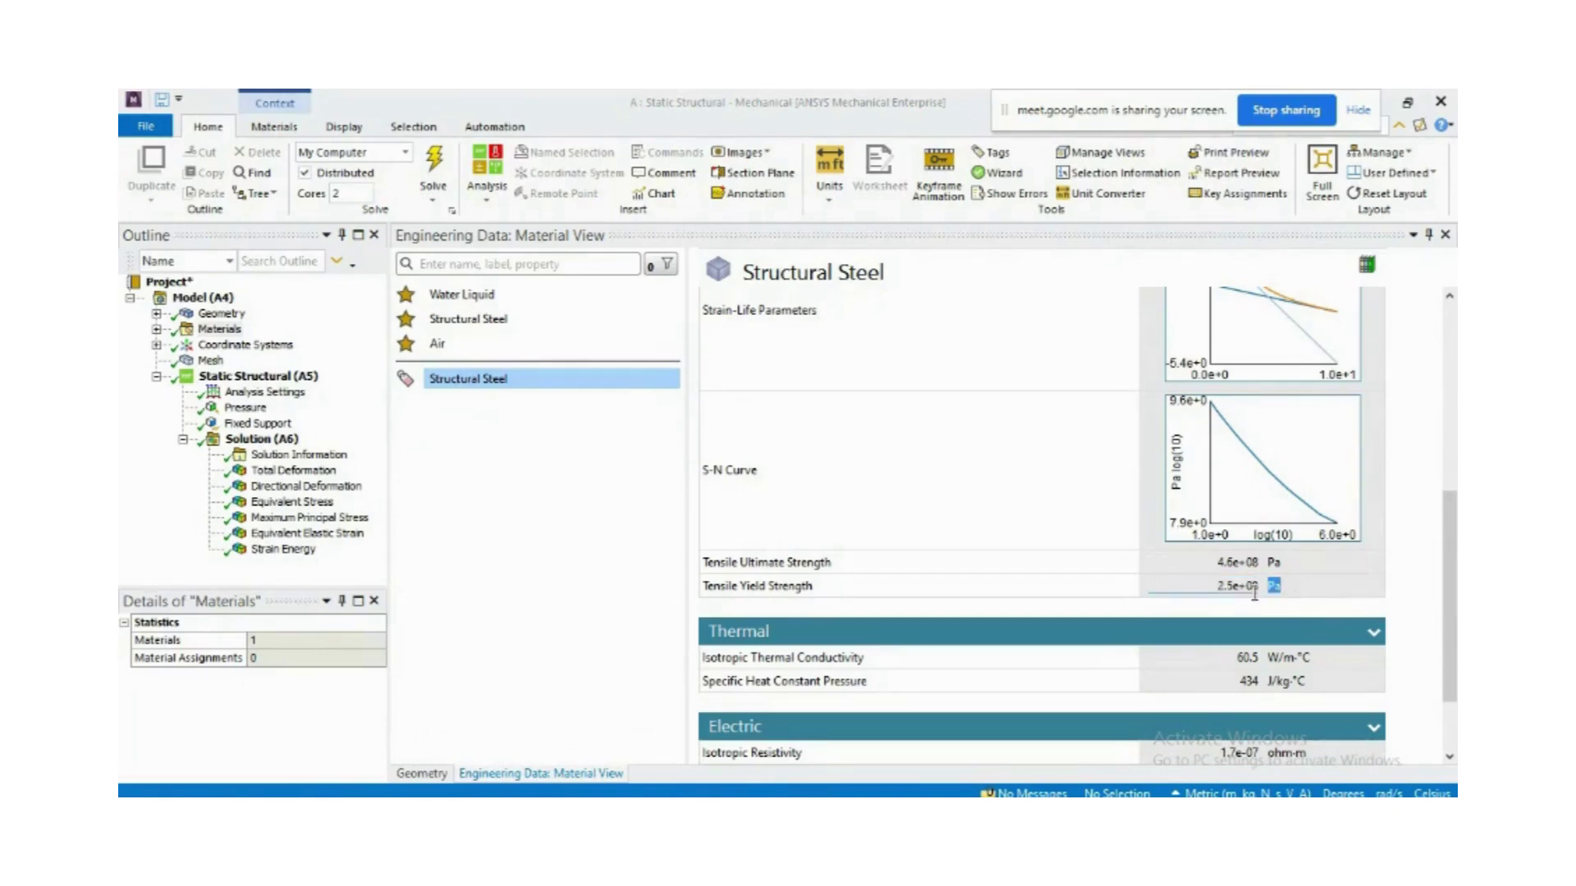
pyautogui.click(1219, 586)
pyautogui.doubleClick(1222, 563)
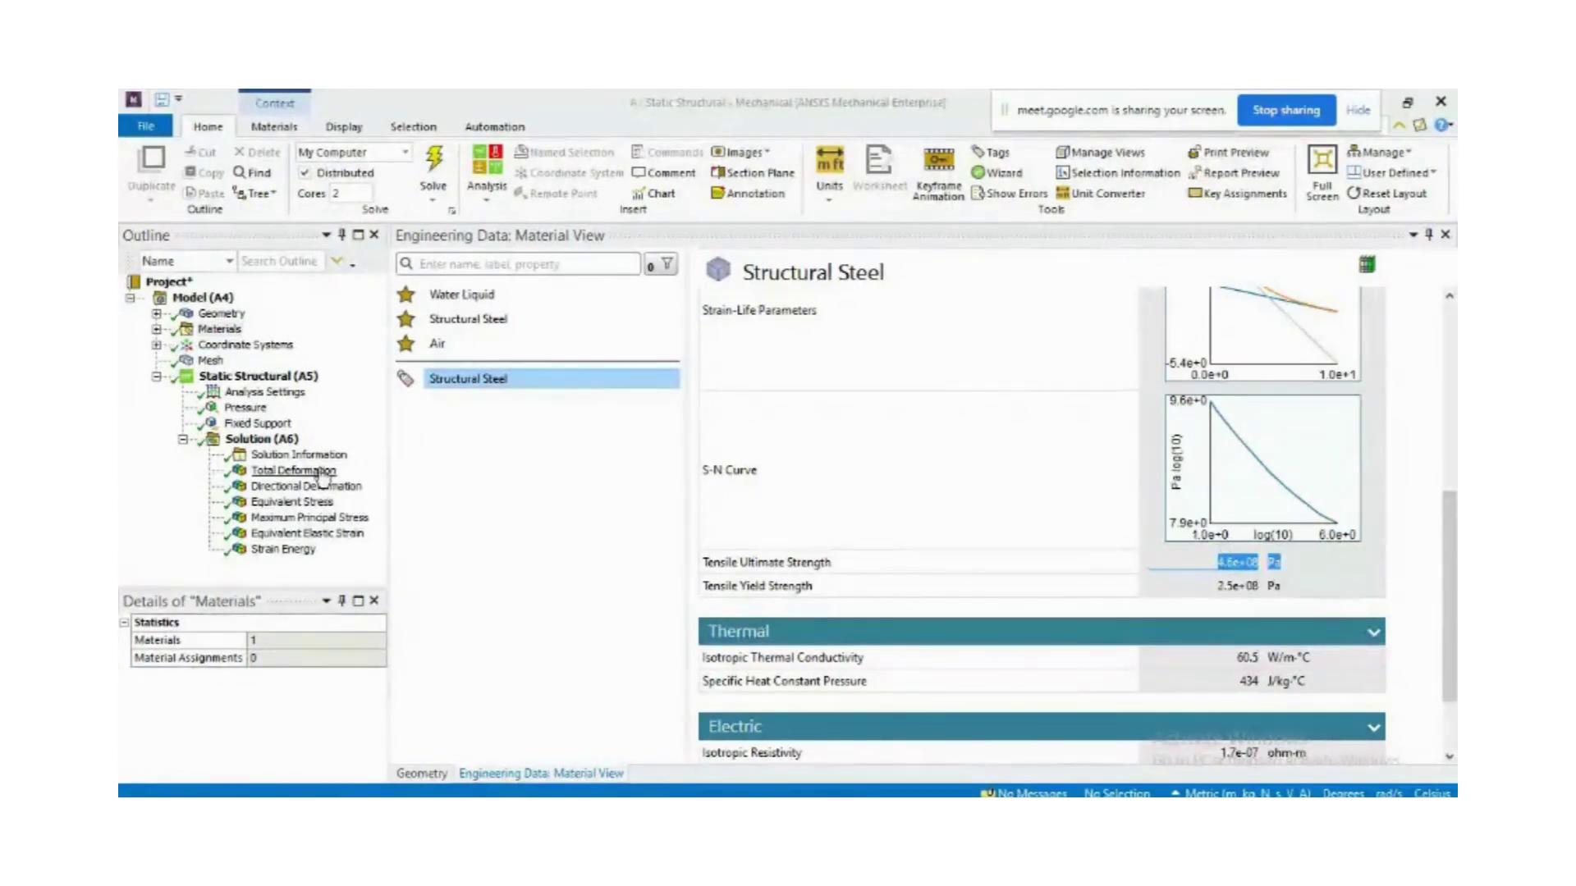
# Set the X component of the pressure load to -1000 Pa
pyautogui.click(245, 411)
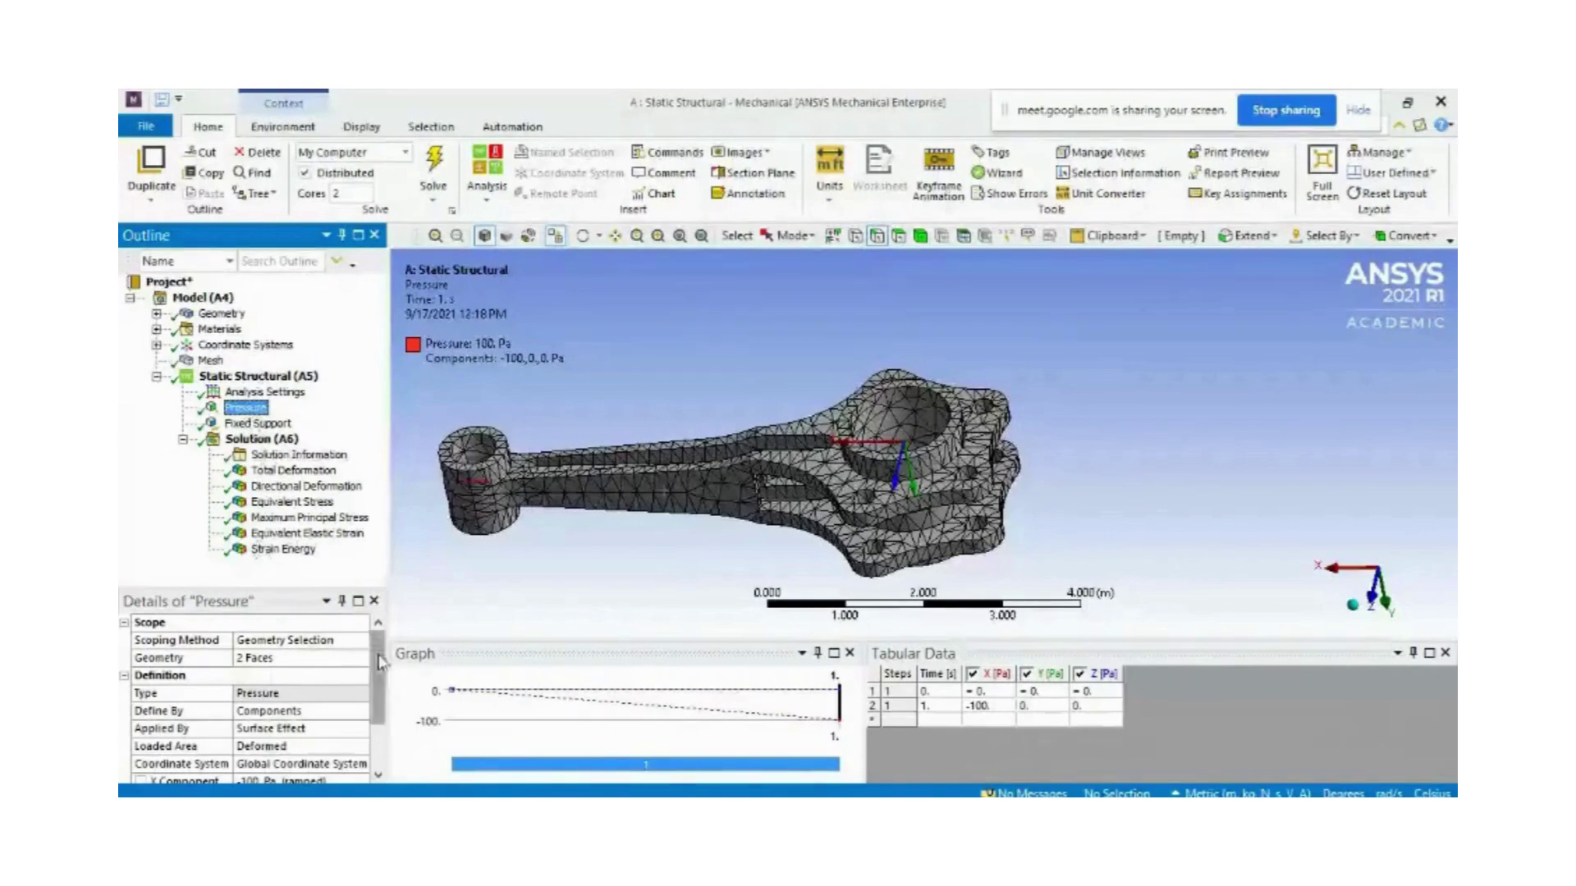
pyautogui.moveTo(378, 656); pyautogui.dragTo(378, 697)
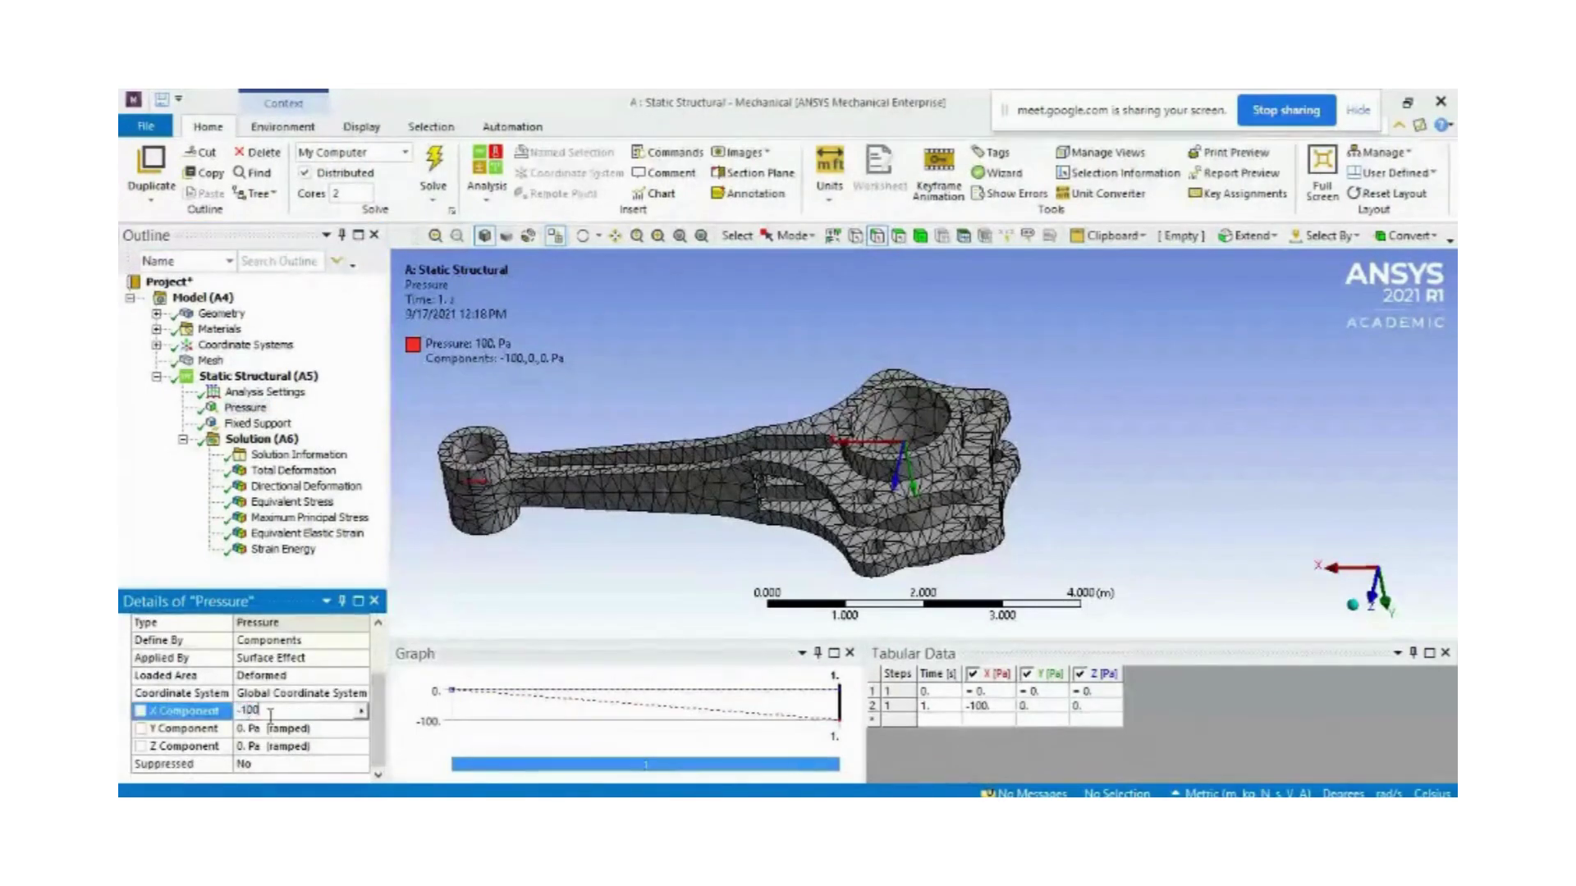
pyautogui.write('0')
pyautogui.click(244, 407)
# Solve the analysis again with the changed pressure and display the Equivalent Stress result
pyautogui.rightClick(263, 439)
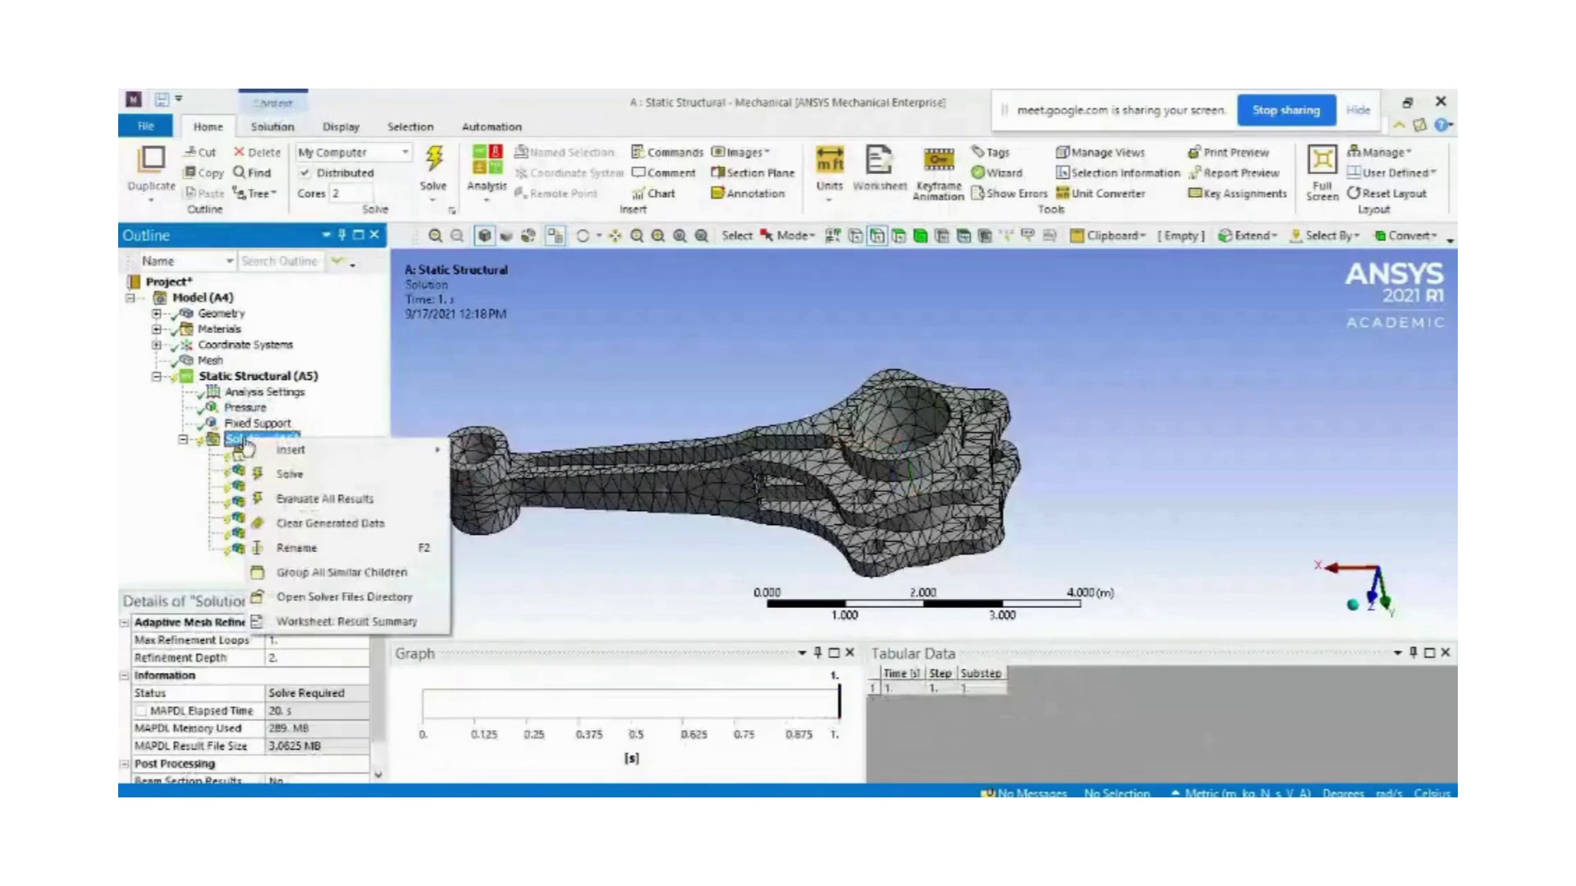
pyautogui.click(294, 470)
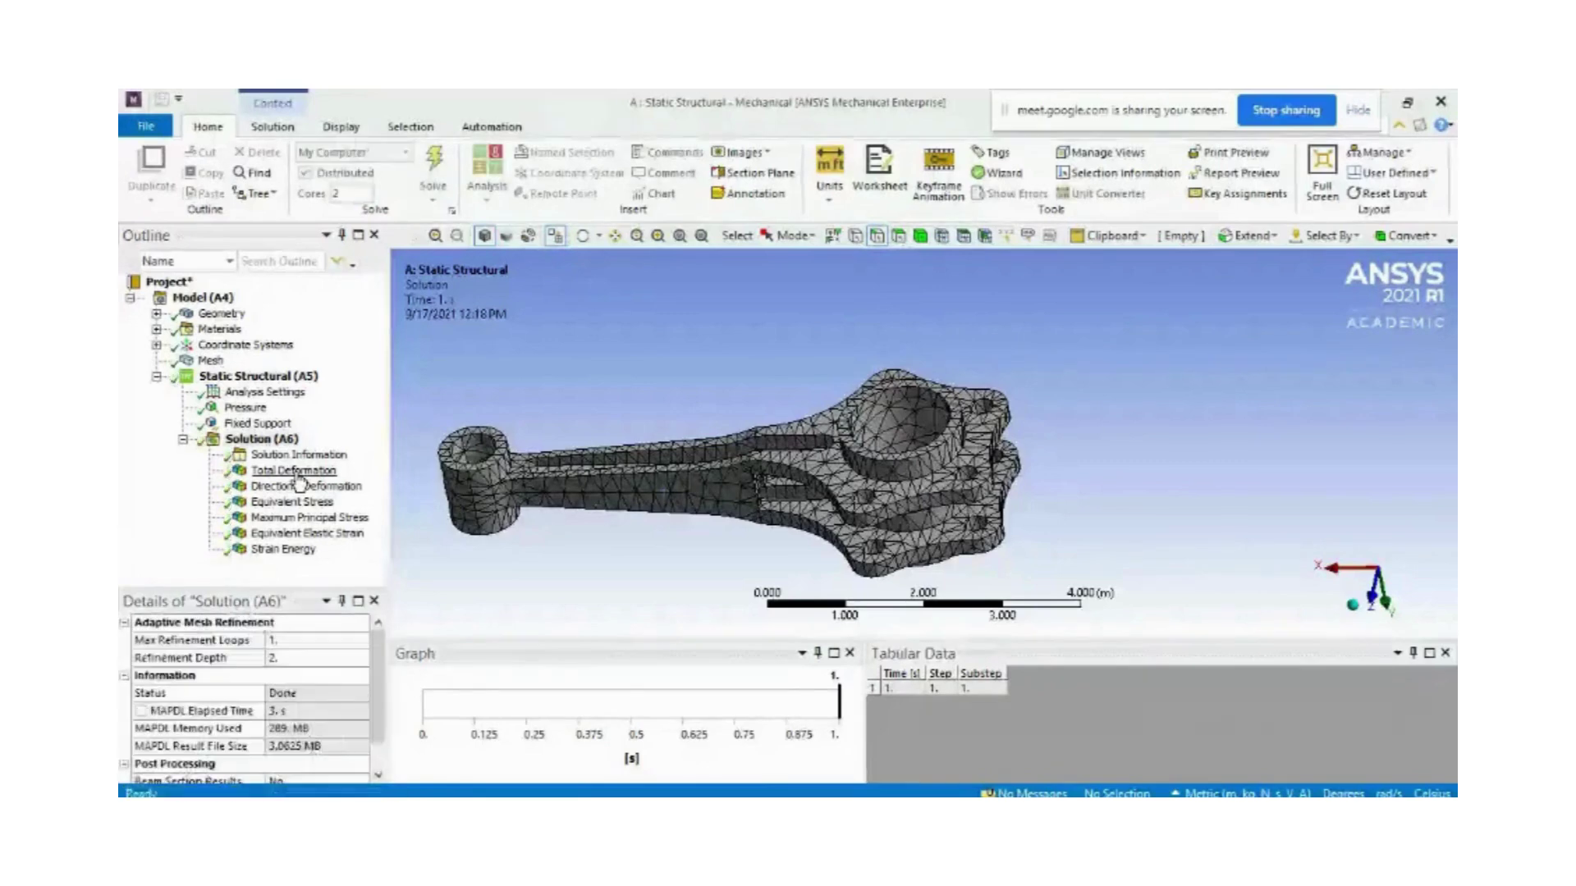
pyautogui.click(291, 502)
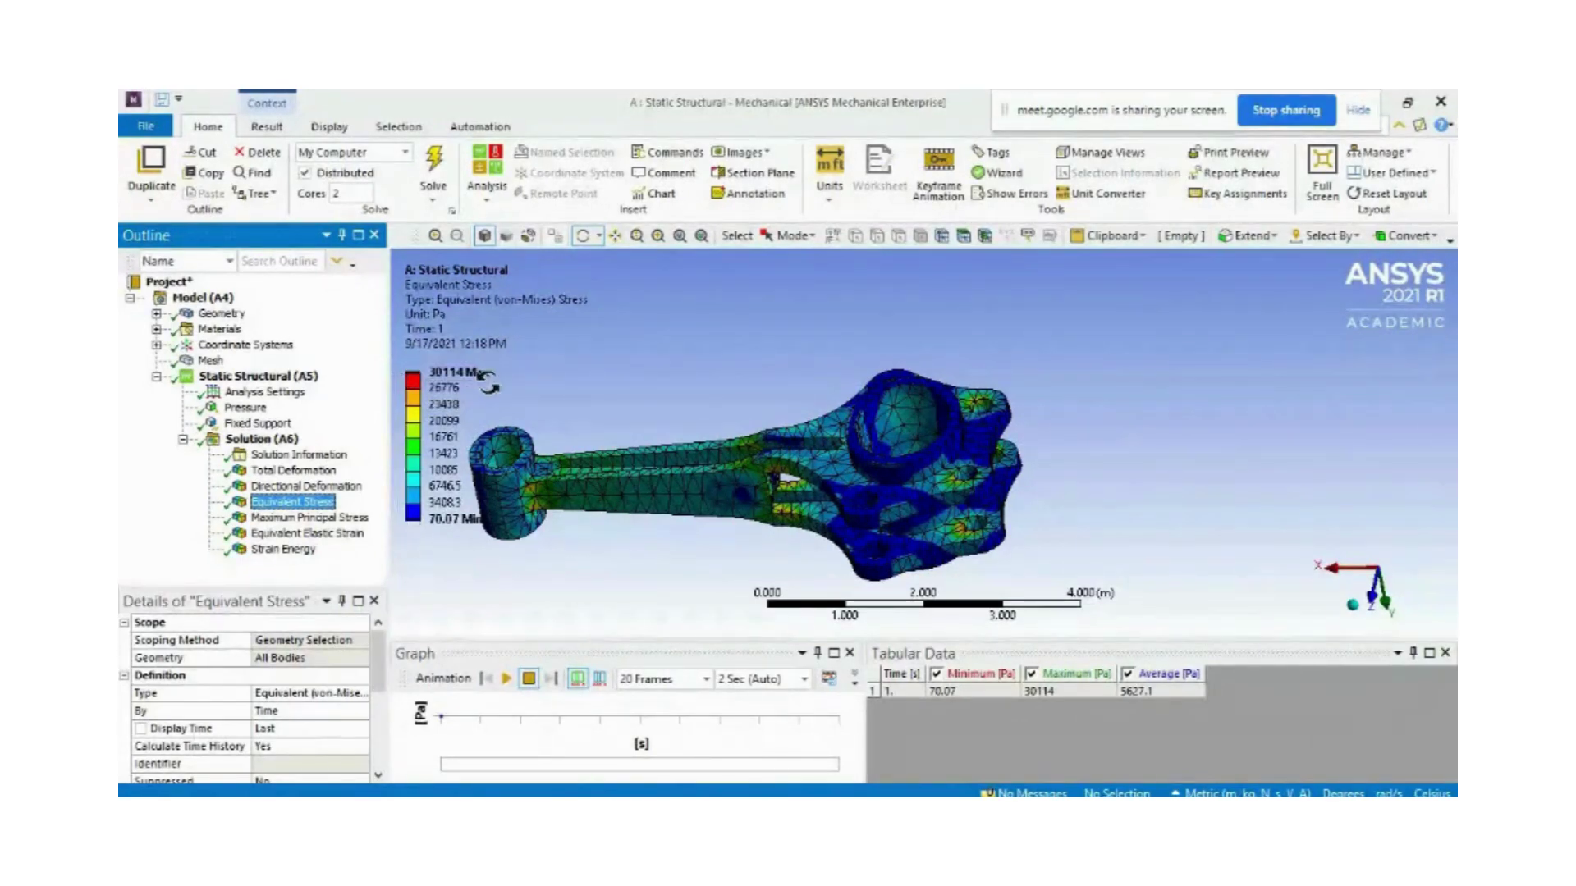
pyautogui.click(566, 794)
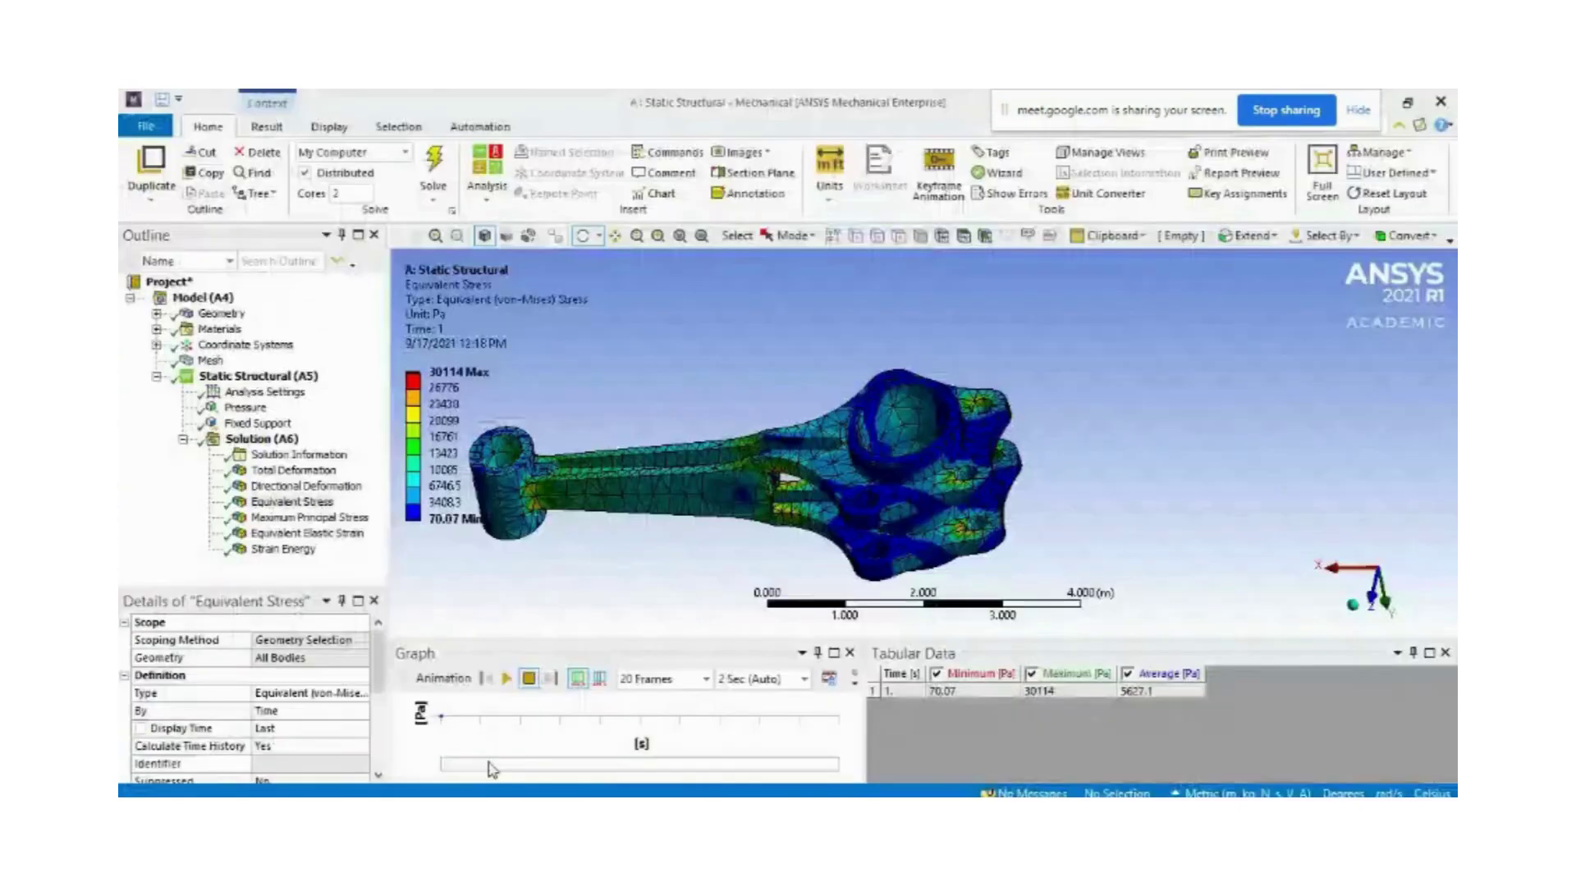
# Reopen the Structural Steel material data and check the tensile yield strength against the recalculated stress
pyautogui.doubleClick(220, 329)
pyautogui.moveTo(1449, 410); pyautogui.dragTo(1455, 656)
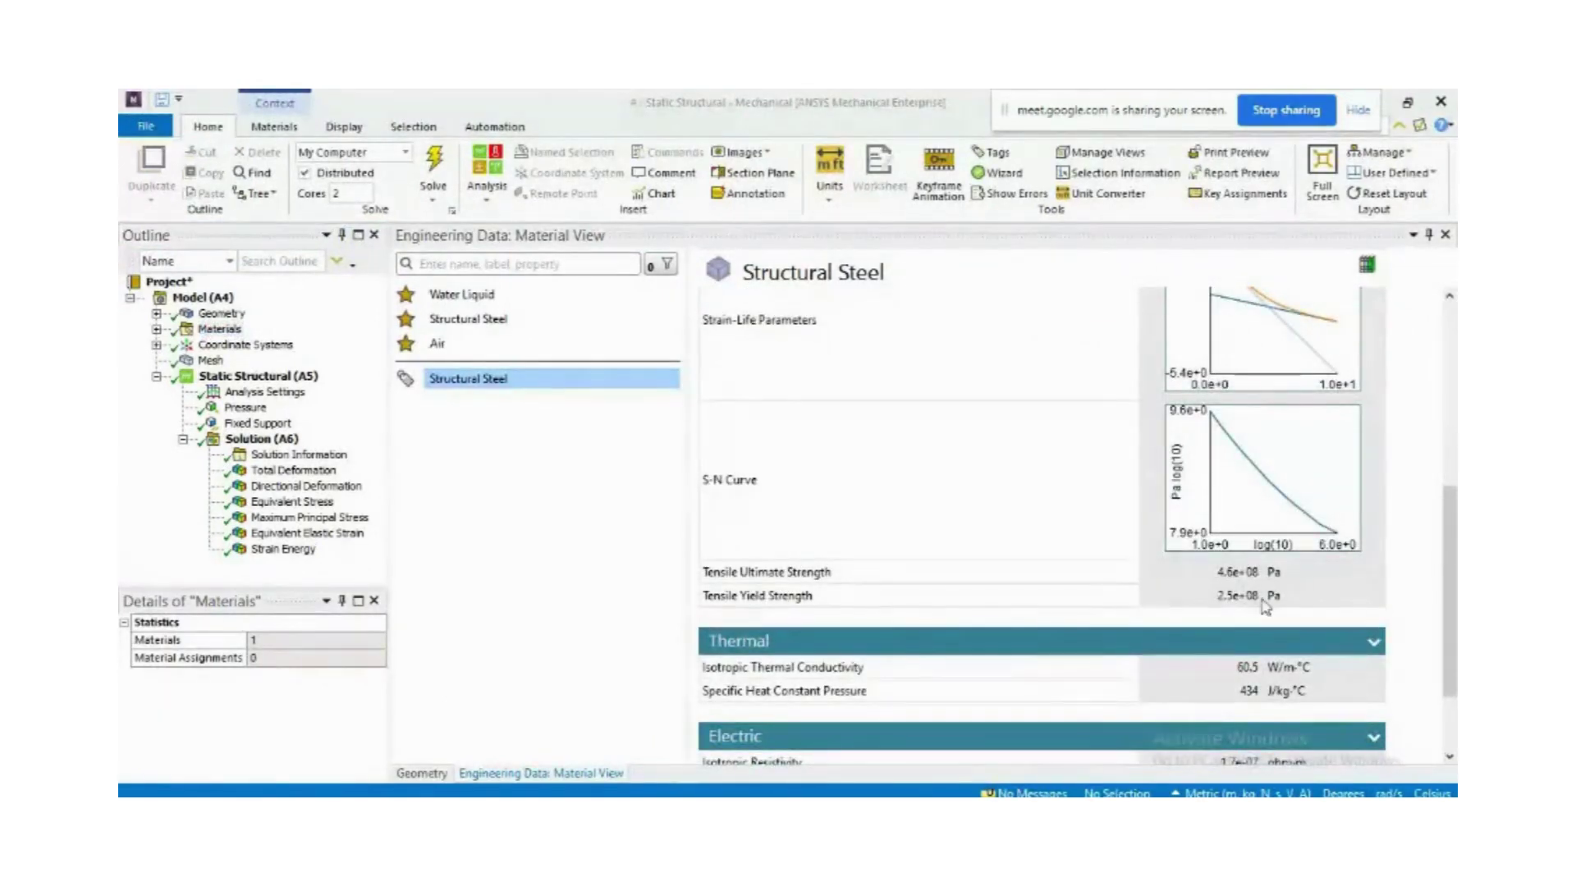
pyautogui.doubleClick(1257, 598)
pyautogui.click(1264, 604)
pyautogui.doubleClick(1244, 608)
# Display the meshed connecting rod model and examine it from the small end to the big end
pyautogui.click(198, 299)
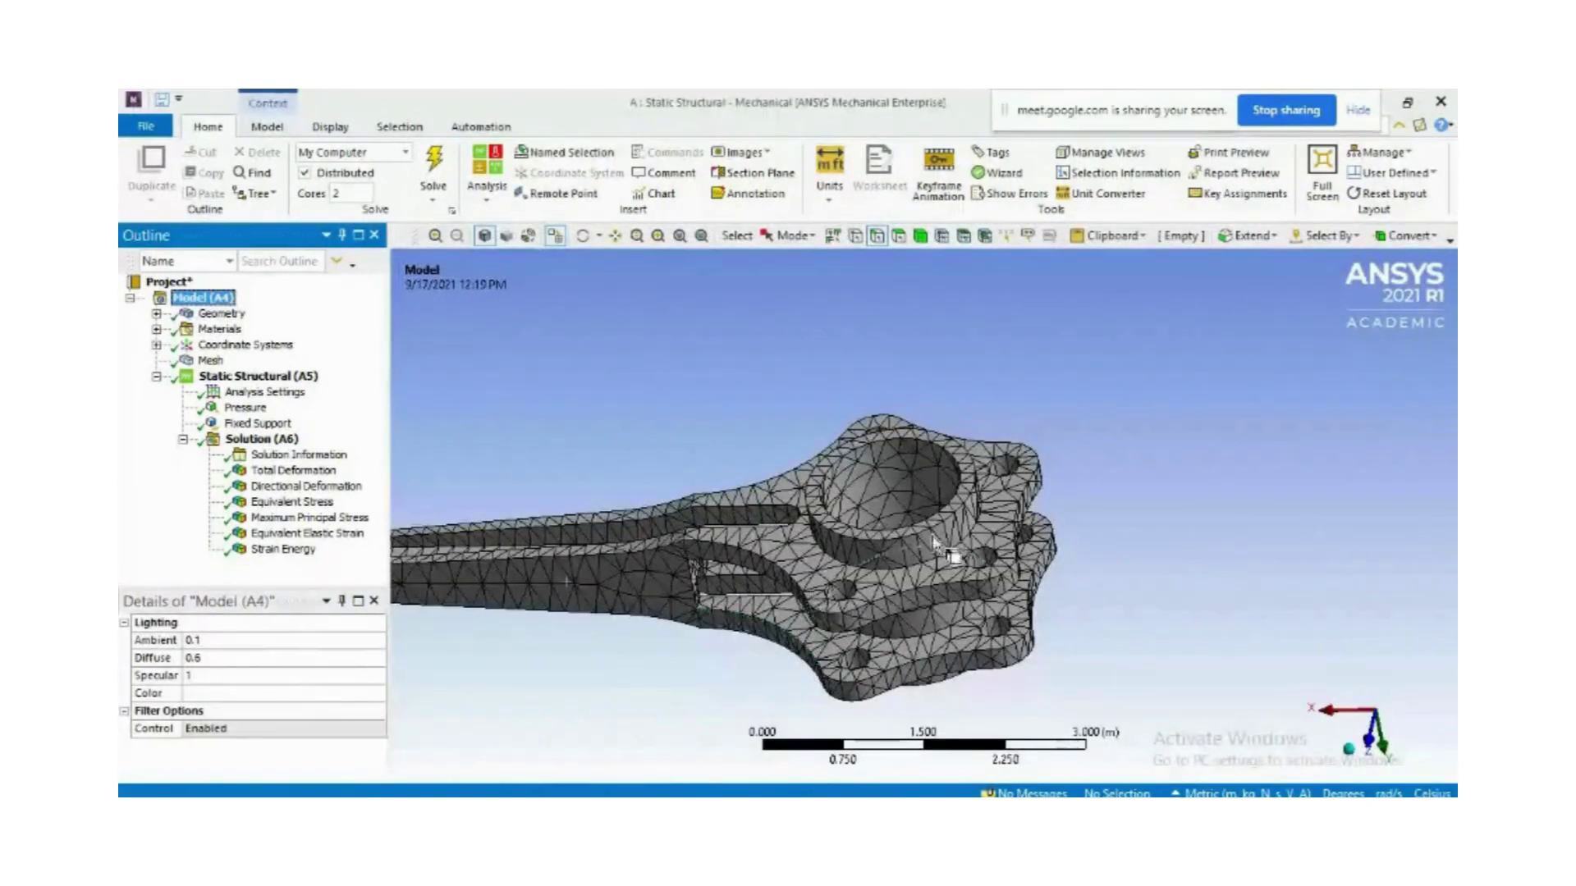
pyautogui.click(800, 579)
pyautogui.click(614, 235)
pyautogui.moveTo(658, 485); pyautogui.dragTo(1009, 459)
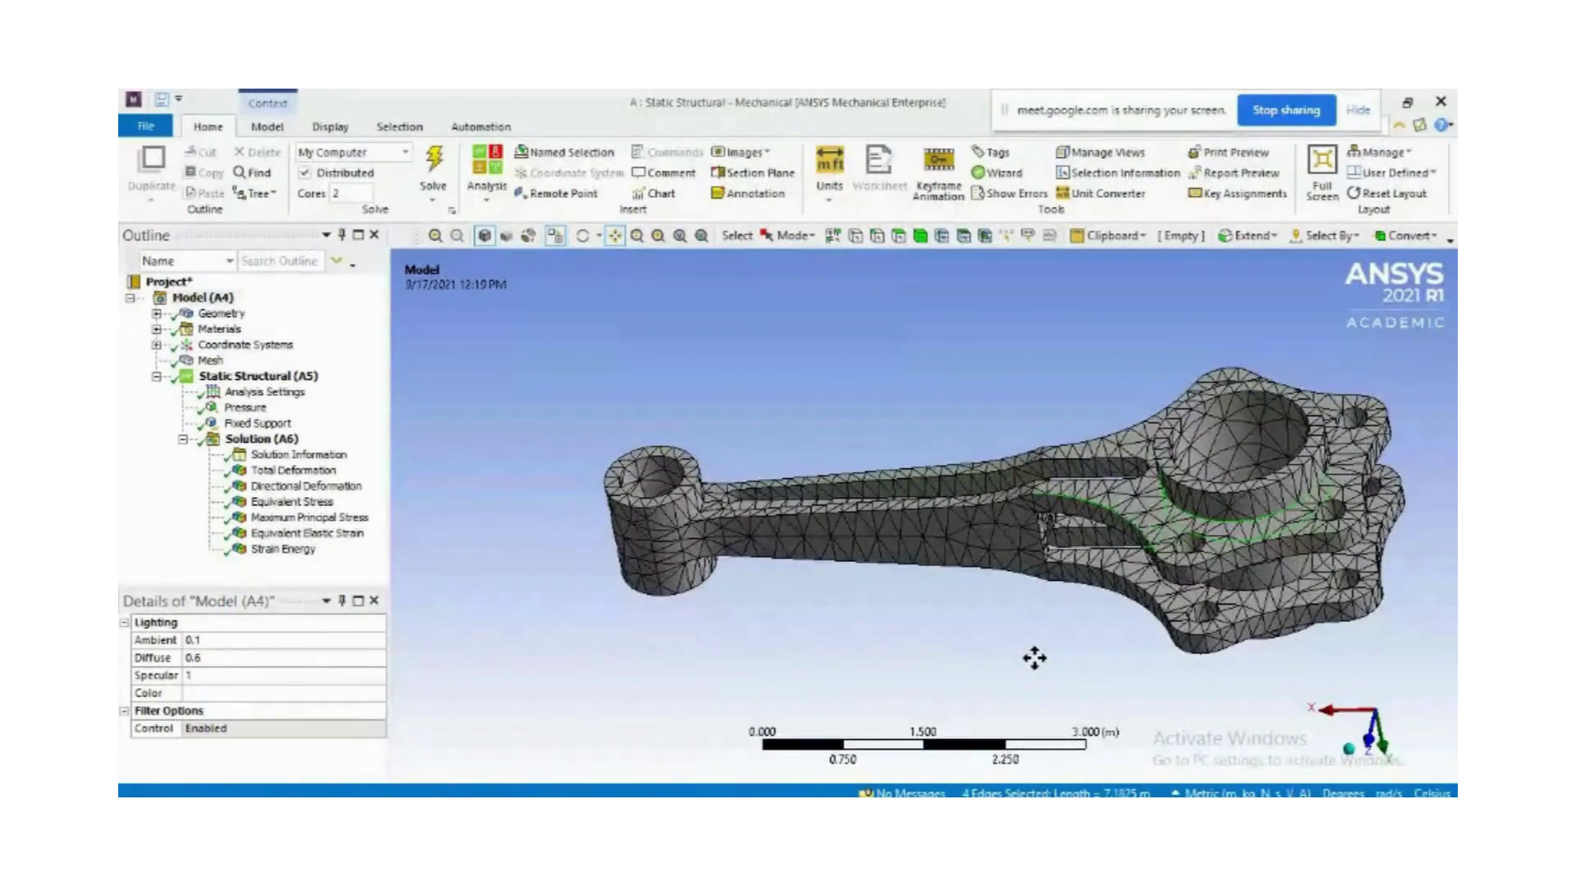
pyautogui.scroll(-2, 1034, 657)
pyautogui.scroll(-2, 1107, 748)
pyautogui.scroll(3, 1107, 748)
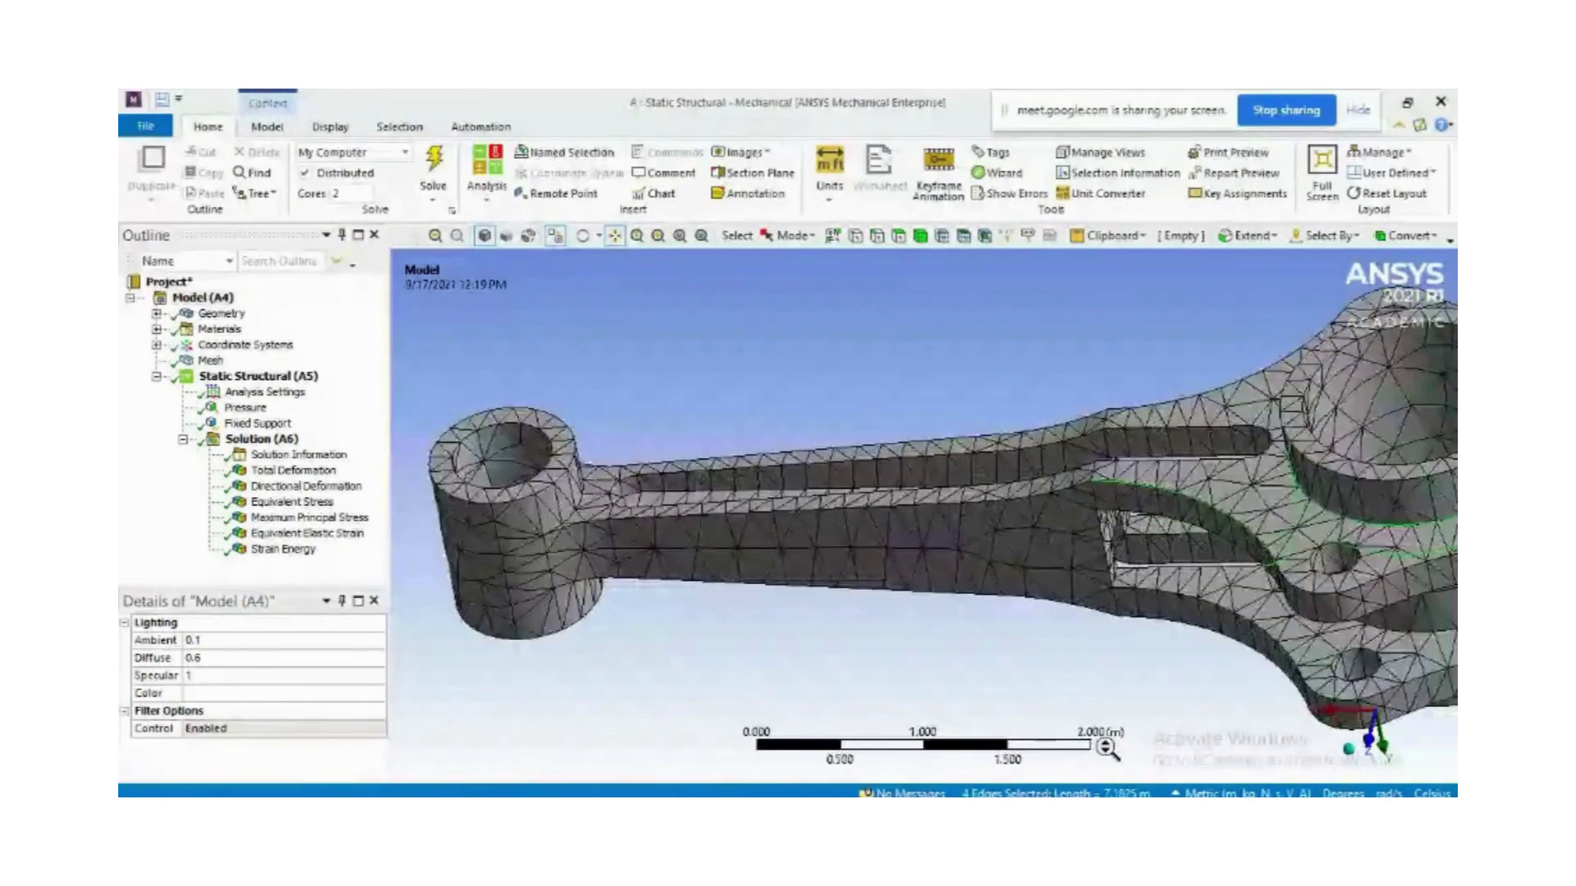
pyautogui.scroll(-3, 1106, 749)
pyautogui.scroll(-2, 1106, 748)
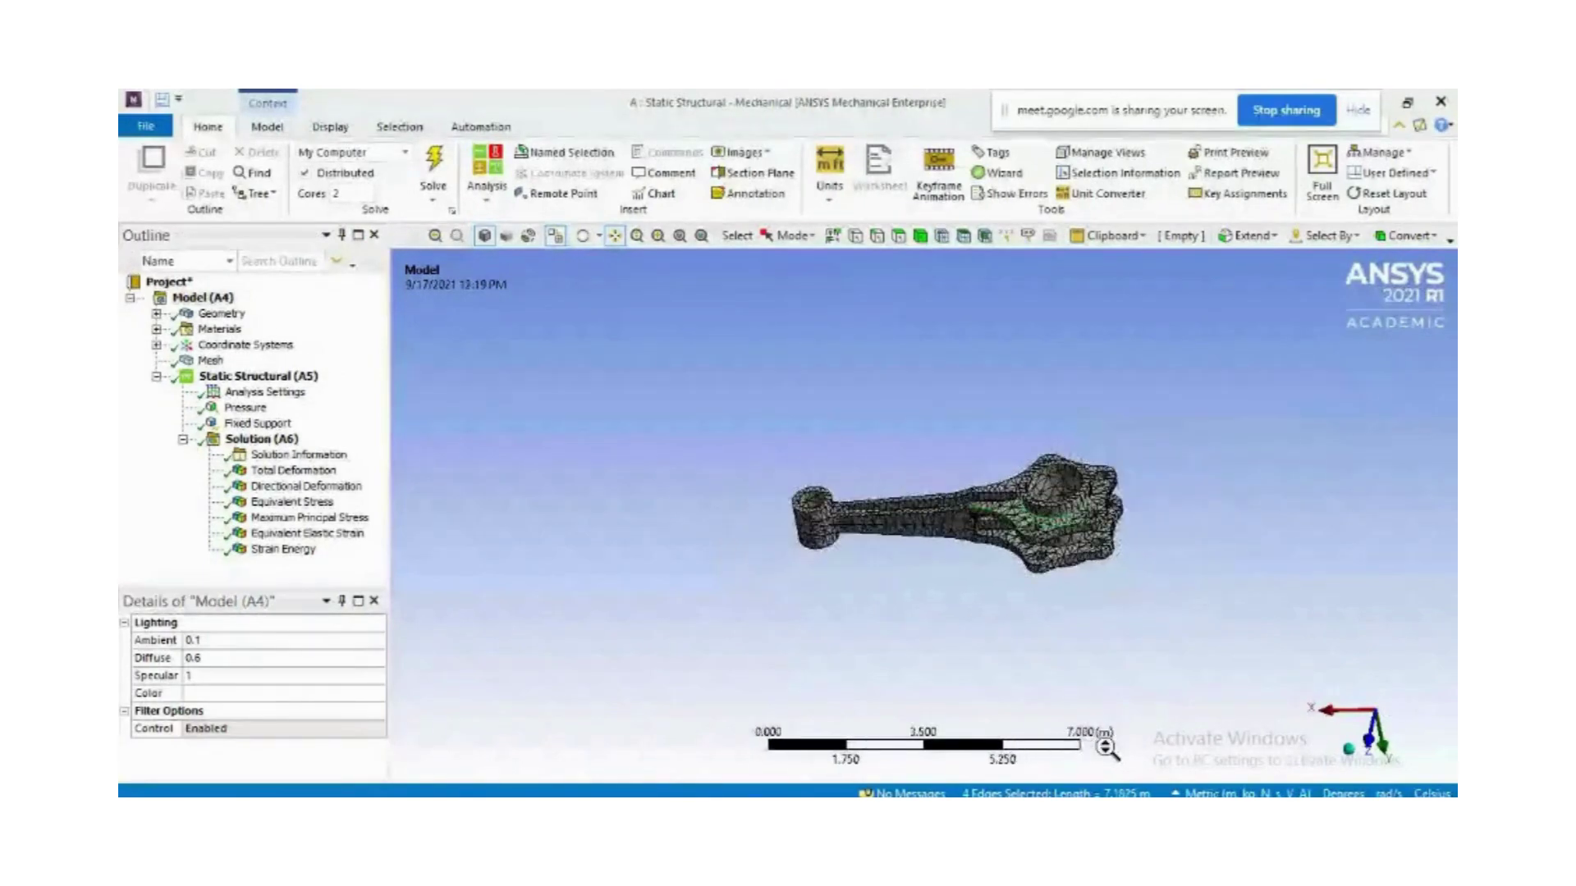
pyautogui.scroll(1, 1106, 748)
pyautogui.scroll(1, 1106, 749)
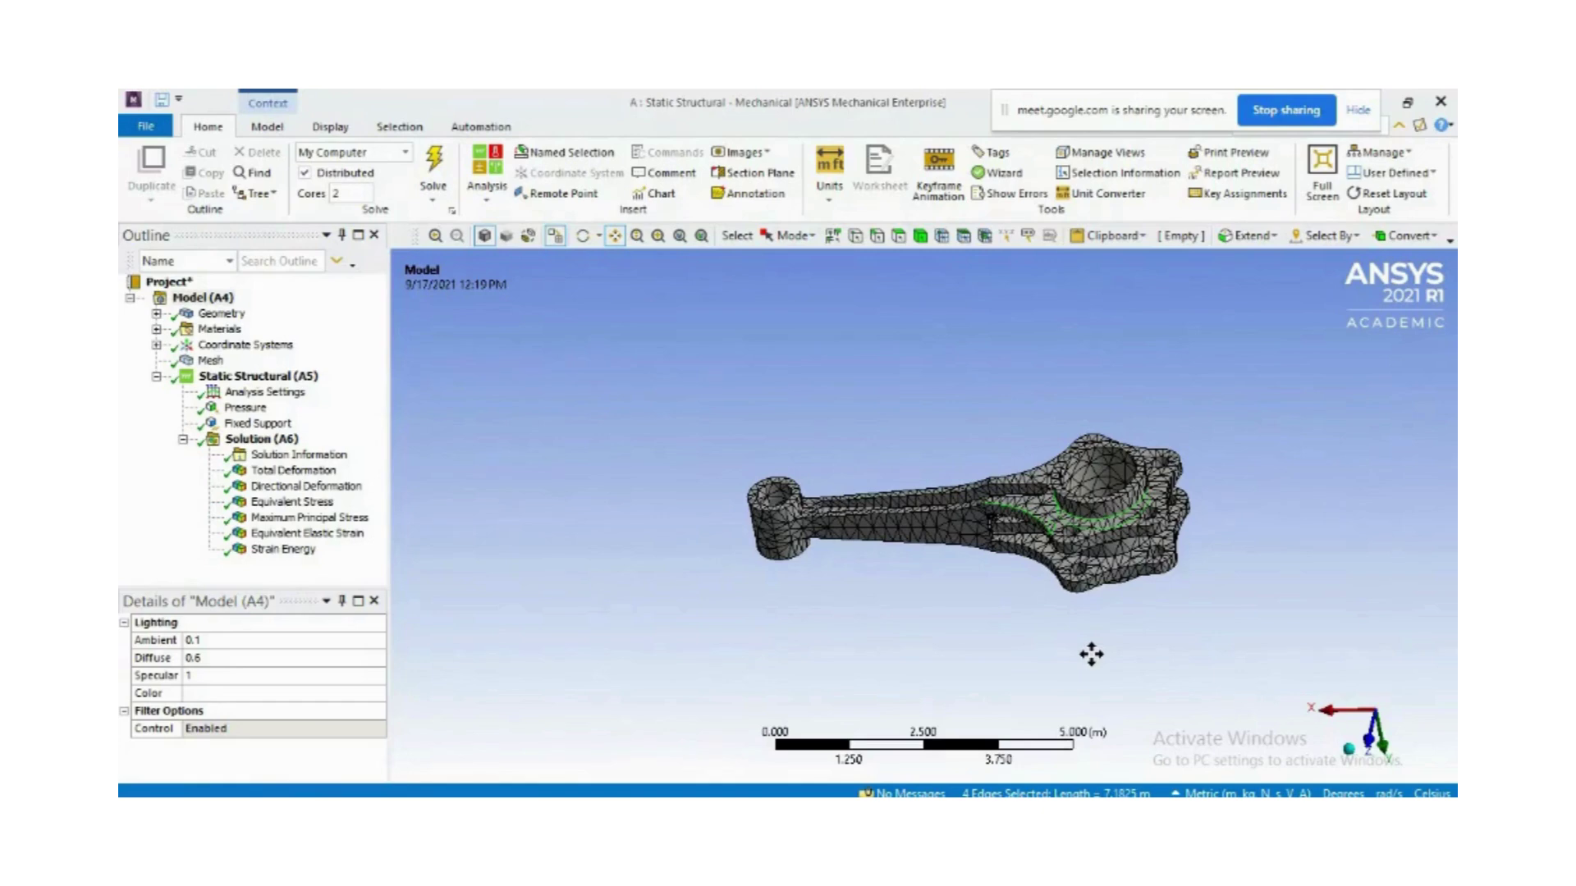
# Display and animate the Strain Energy result, and switch to the Directional Deformation result
pyautogui.click(287, 550)
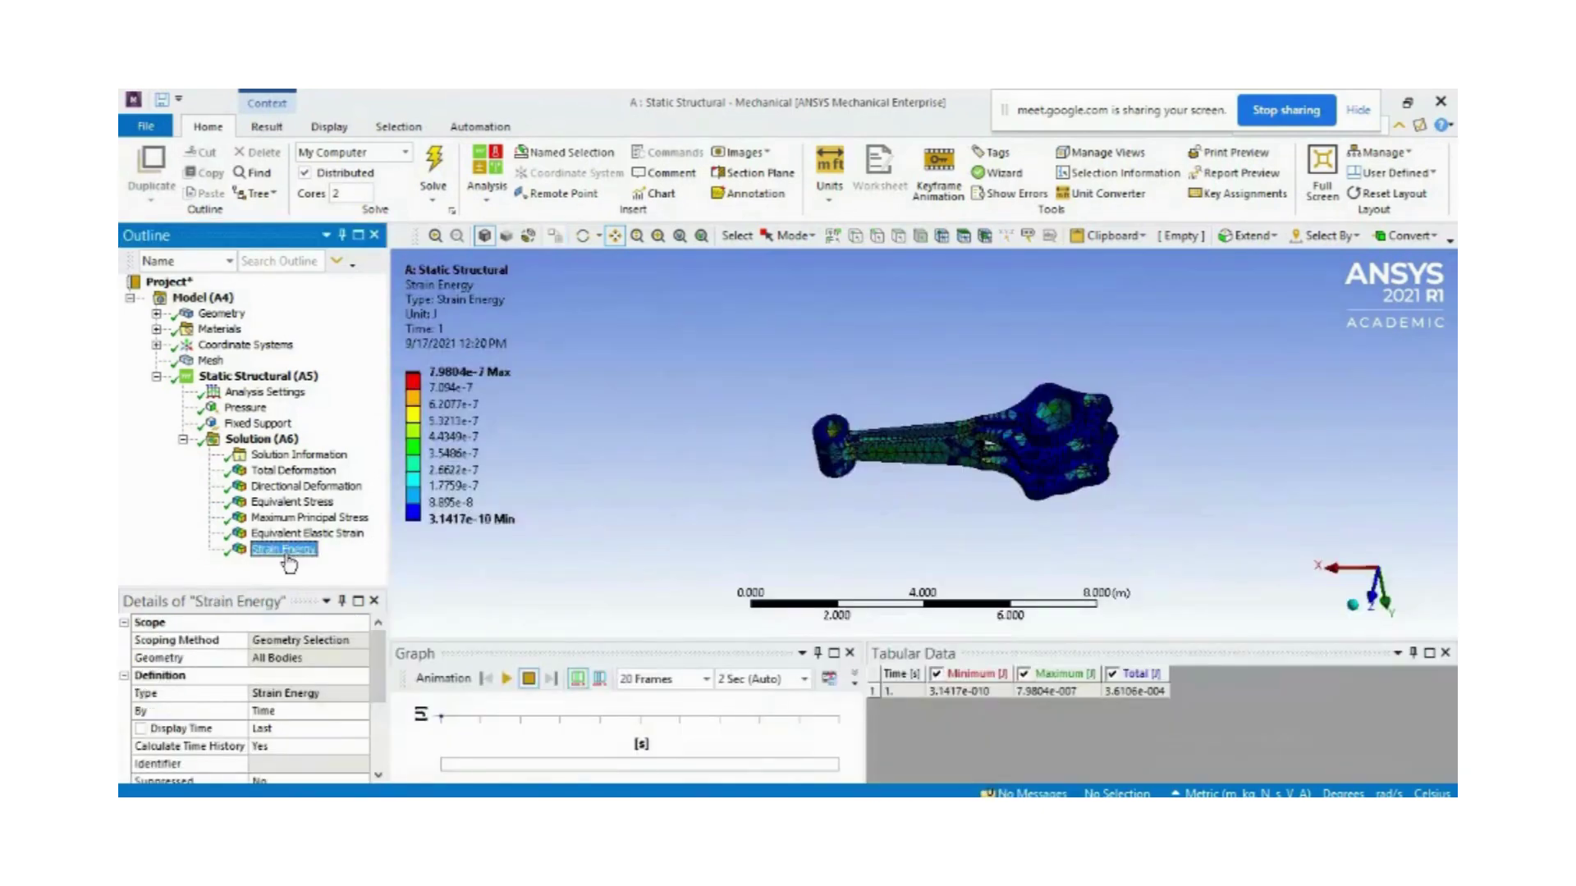
pyautogui.scroll(5, 1027, 548)
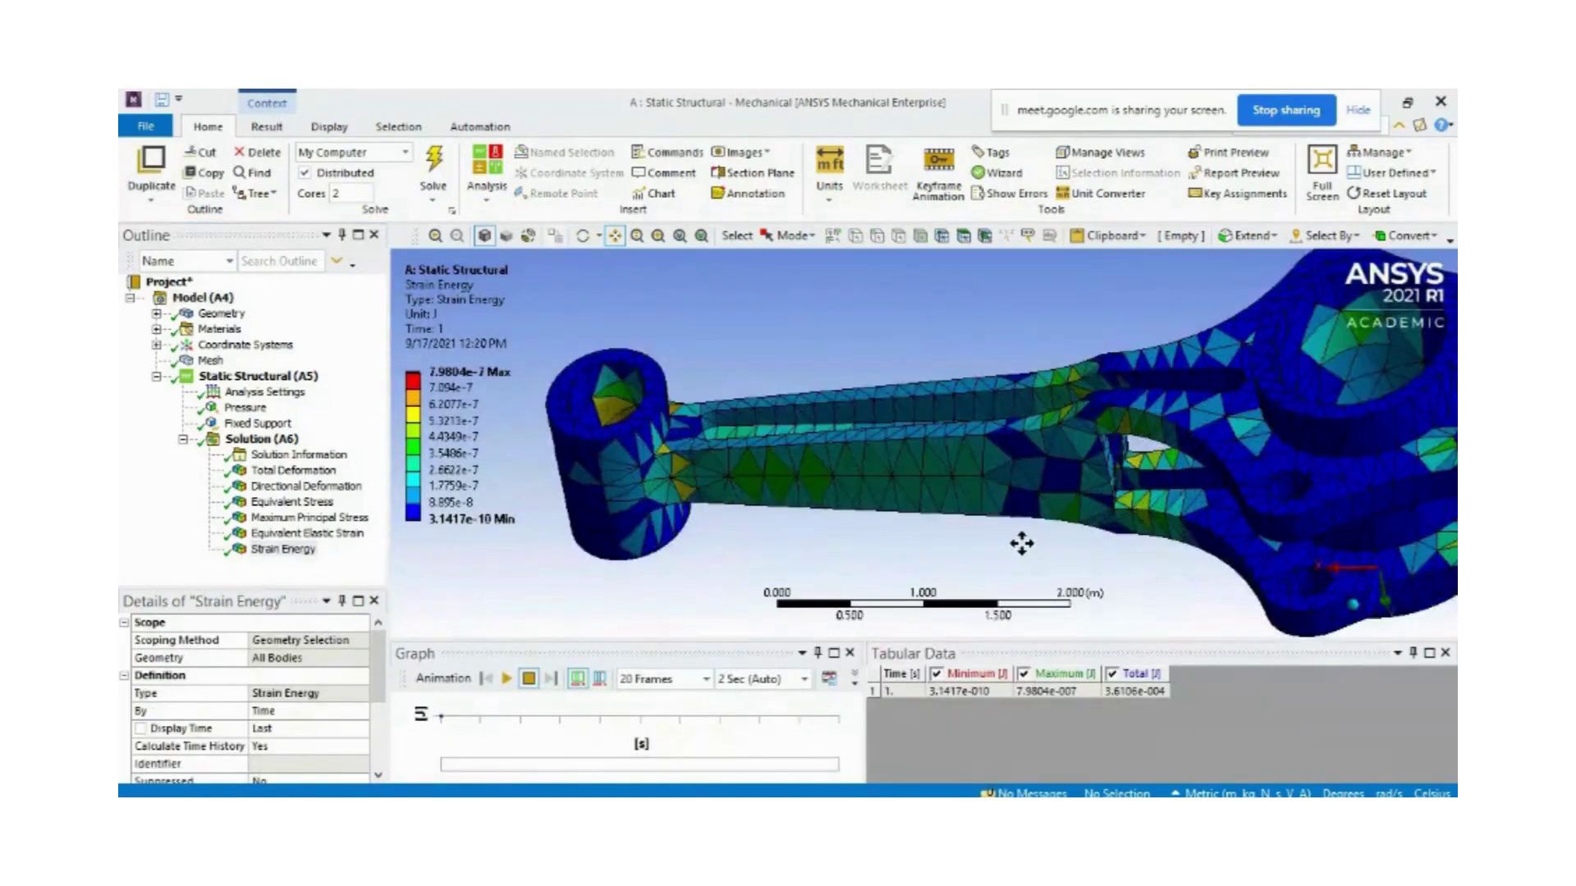
pyautogui.click(506, 678)
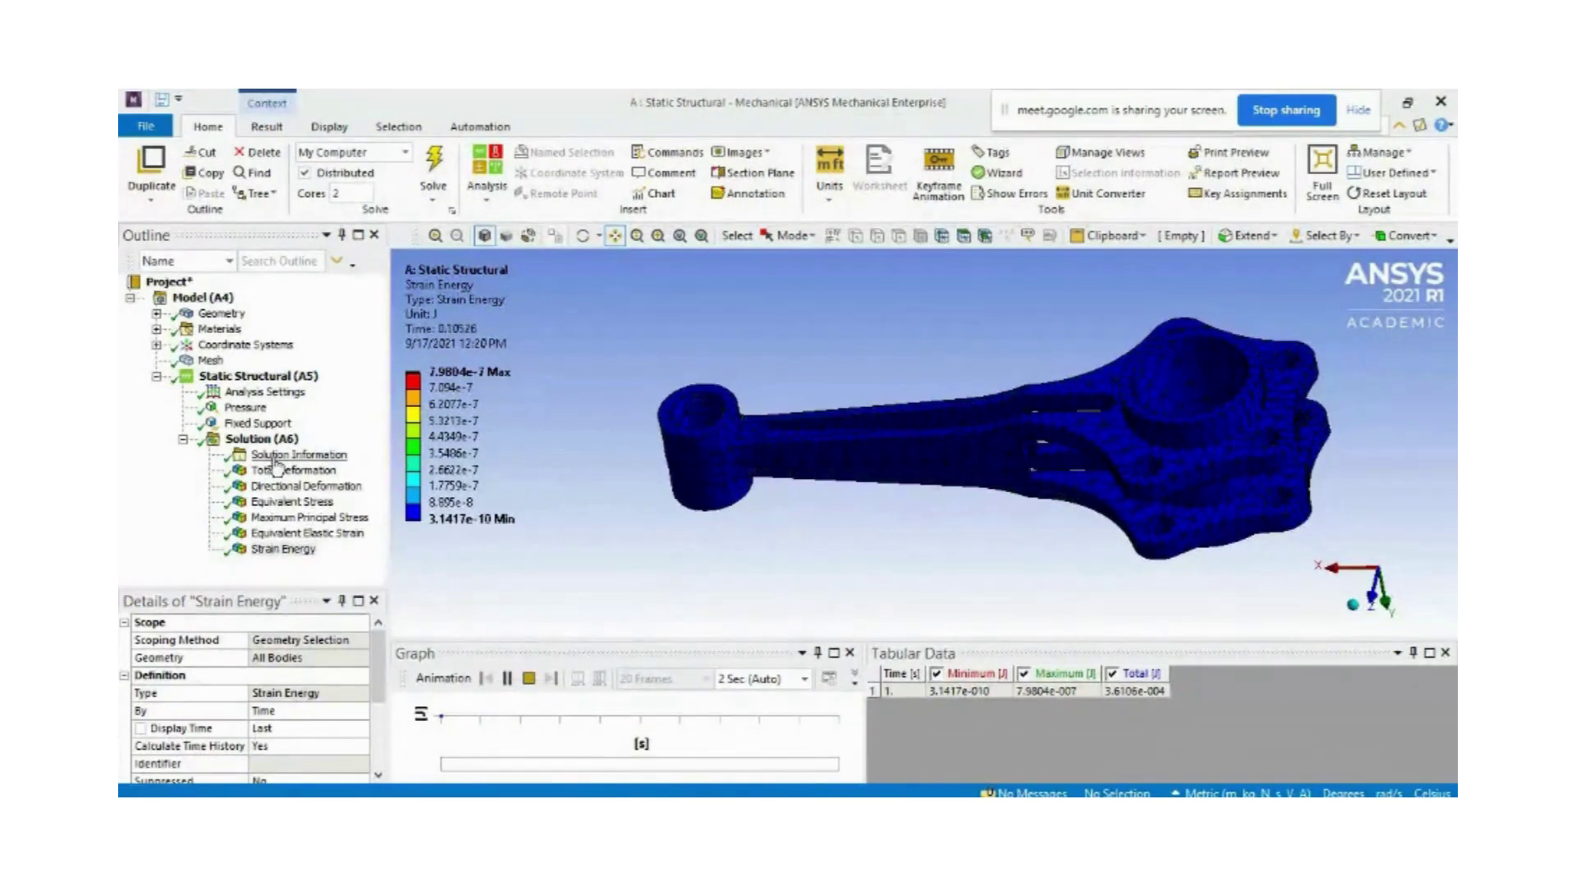
pyautogui.click(287, 487)
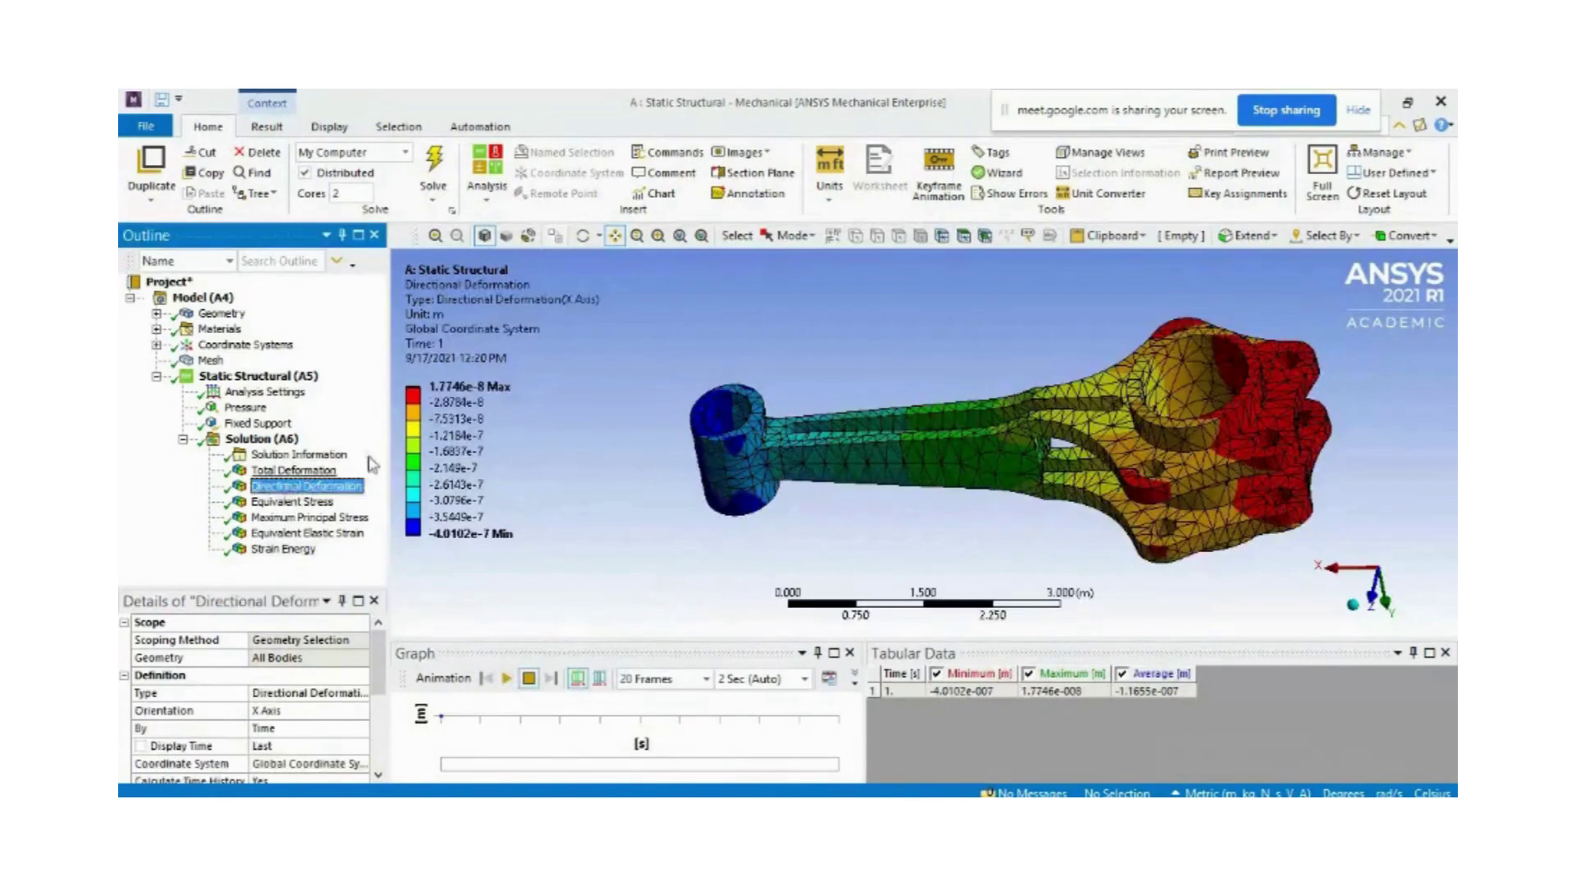